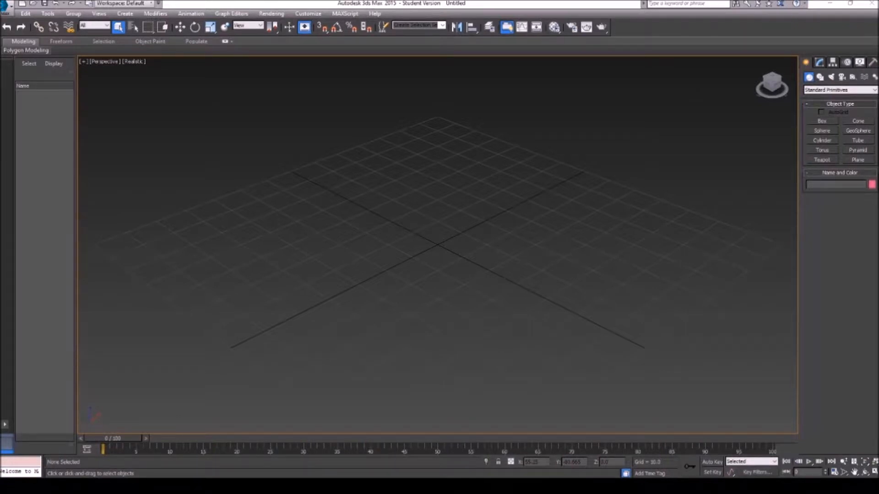
Step: Open the Spikes.max scene and maximize the Perspective viewport
drag(687, 248, 560, 212)
click(589, 219)
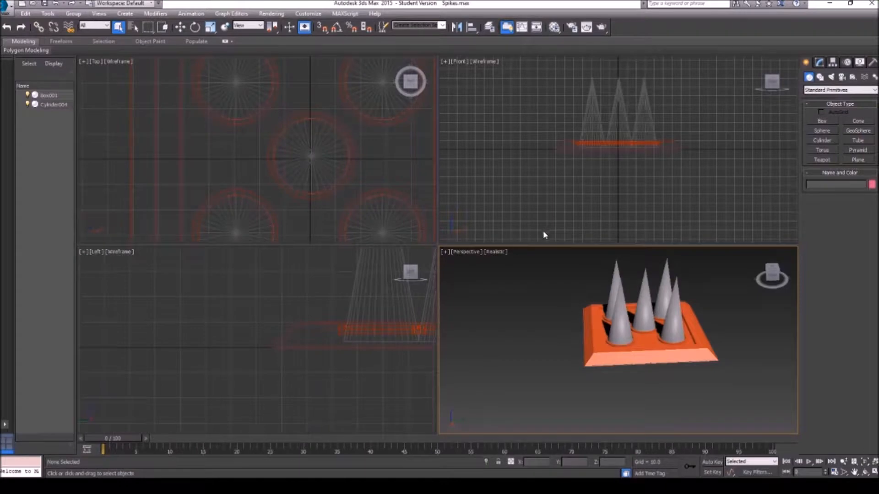
middle_drag(688, 341, 589, 355)
scroll(588, 355, up, 5)
click(444, 252)
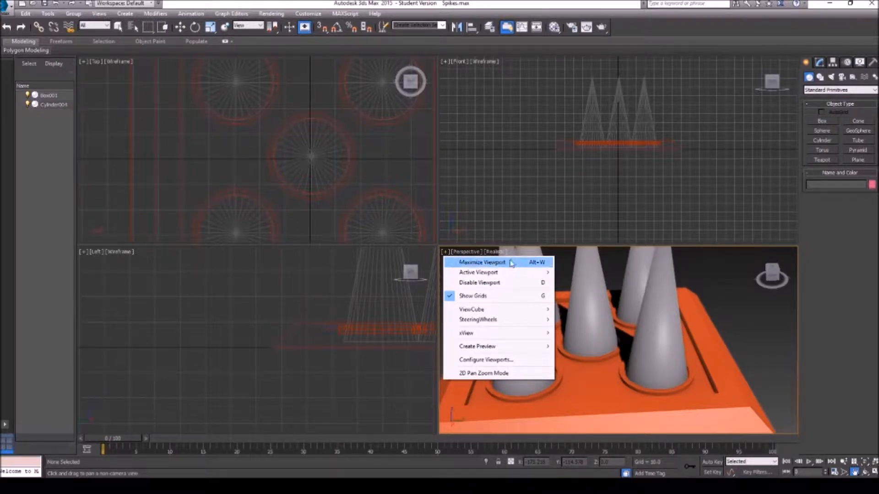
click(493, 261)
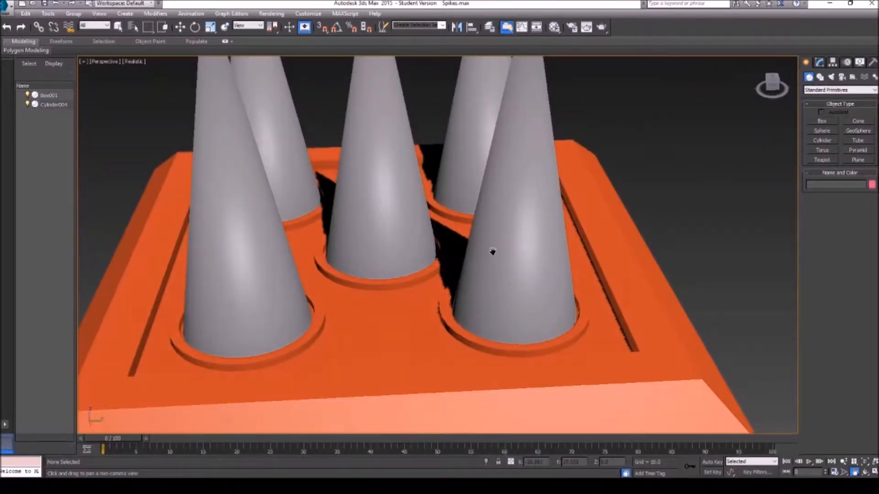
Step: Delete the object made of the five grey spikes, keeping the orange base
scroll(544, 238, down, 8)
scroll(552, 232, up, 4)
middle_drag(527, 222, 520, 237)
click(531, 226)
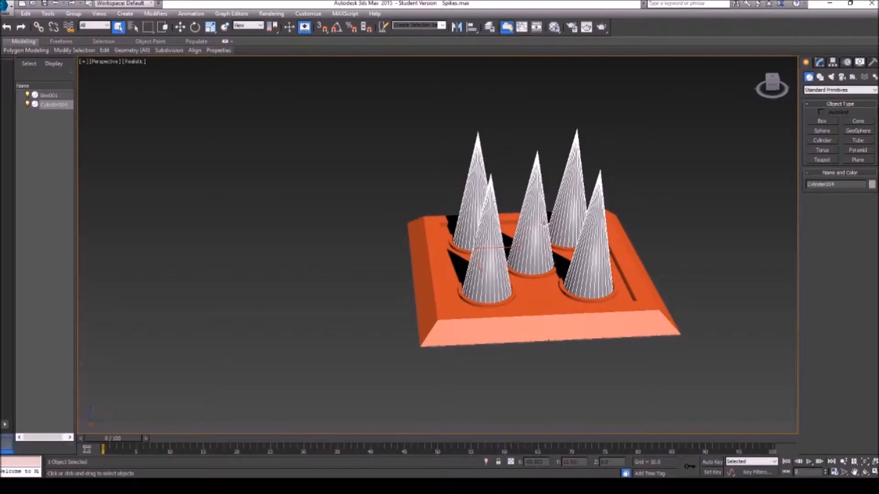
key(Delete)
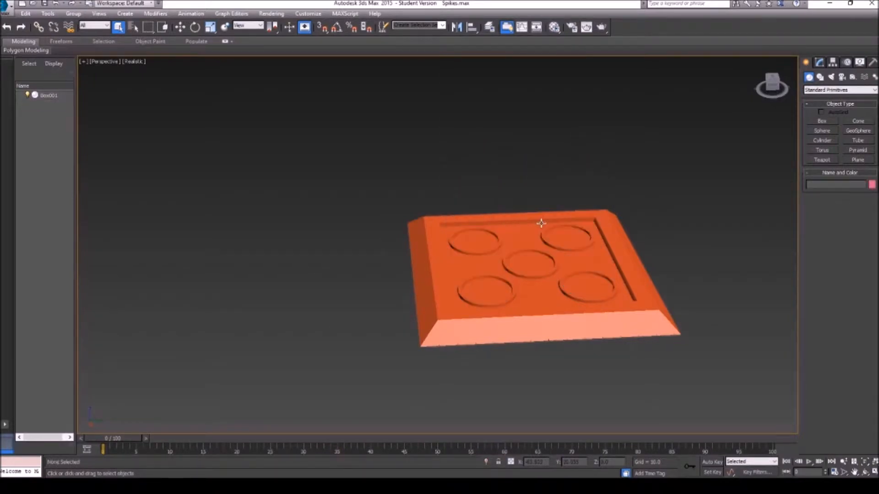
Step: Select the orange base, restore the four-viewport layout and frame the base in the Top viewport
click(536, 249)
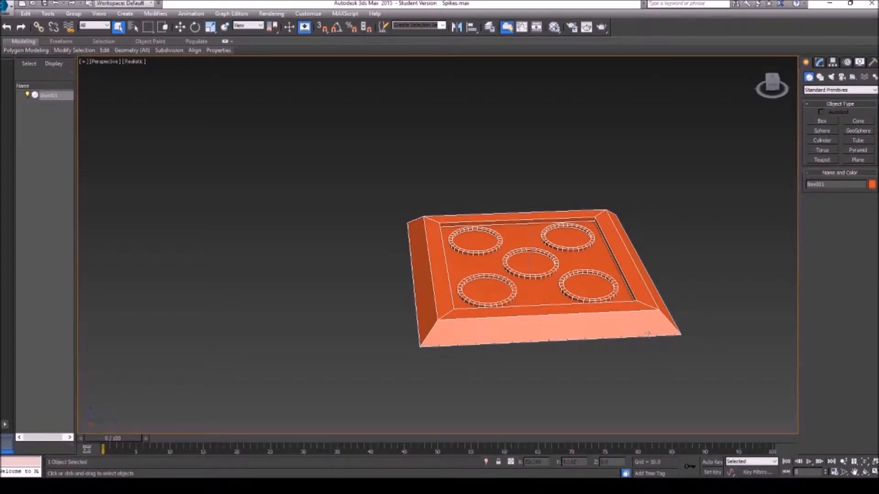
click(83, 62)
click(114, 72)
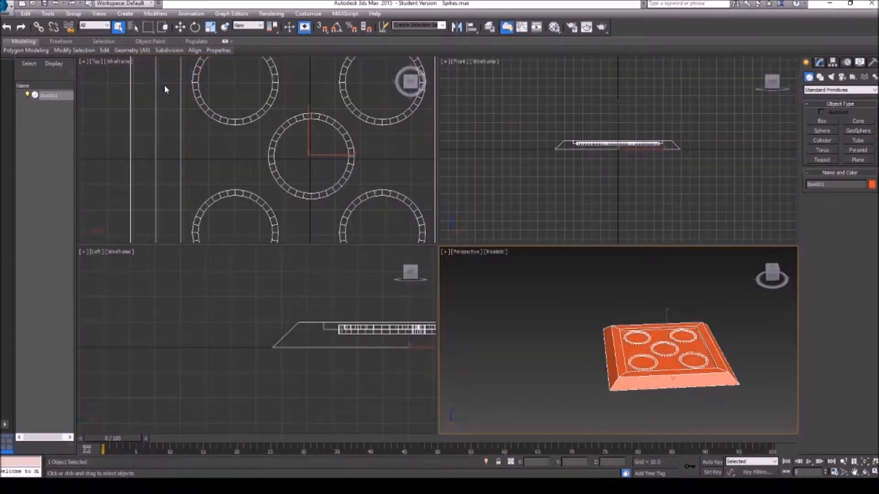
click(854, 472)
drag(309, 142, 301, 187)
scroll(283, 137, down, 5)
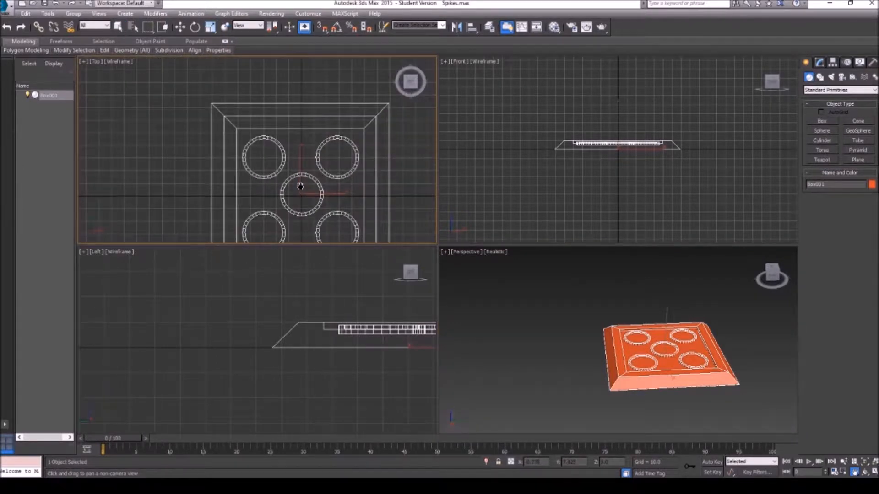
key(q)
Step: Convert the orange base to an Editable Poly
click(623, 357)
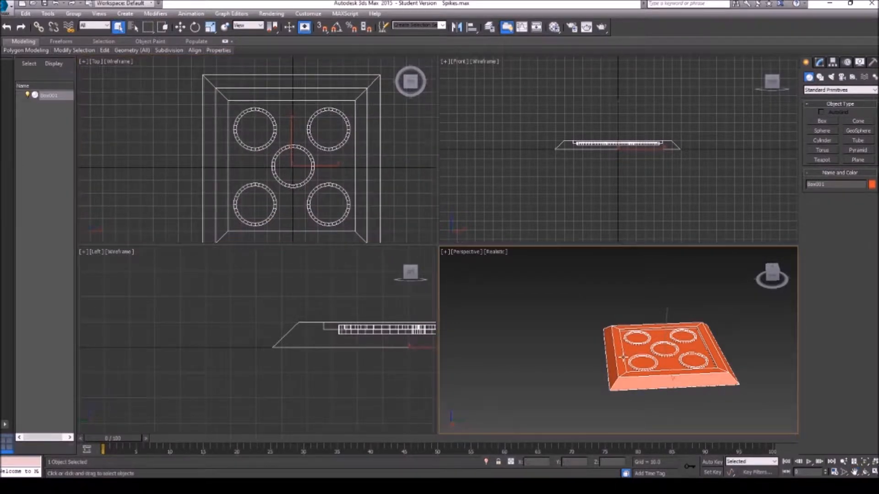
right_click(623, 357)
mouse_move(677, 449)
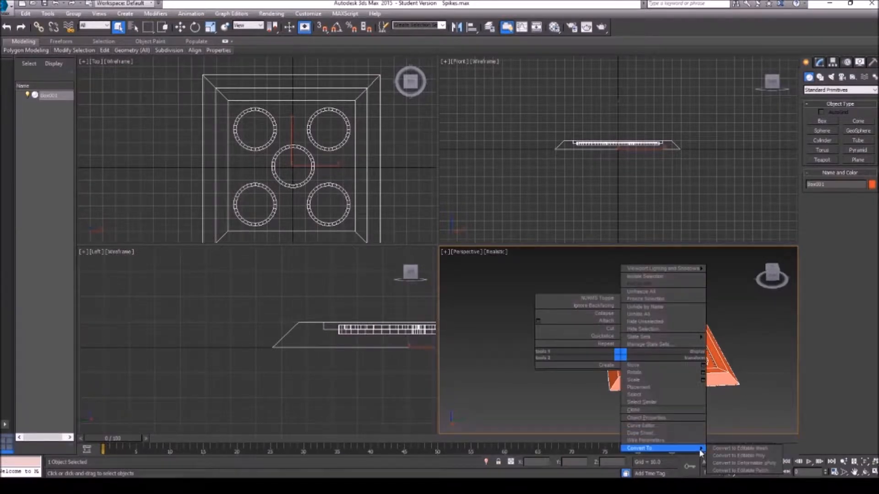
click(733, 457)
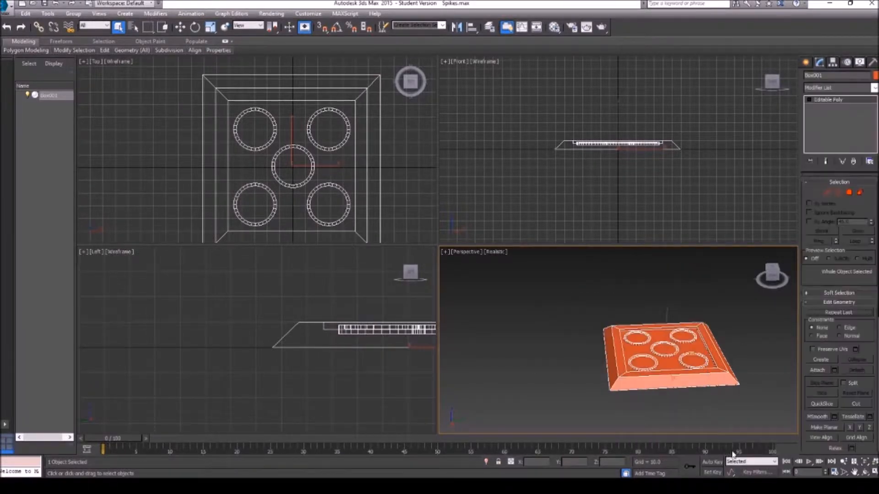
Step: Remove all vertices of the five circular rings inside the base's recess, leaving the square frame's vertices
click(816, 195)
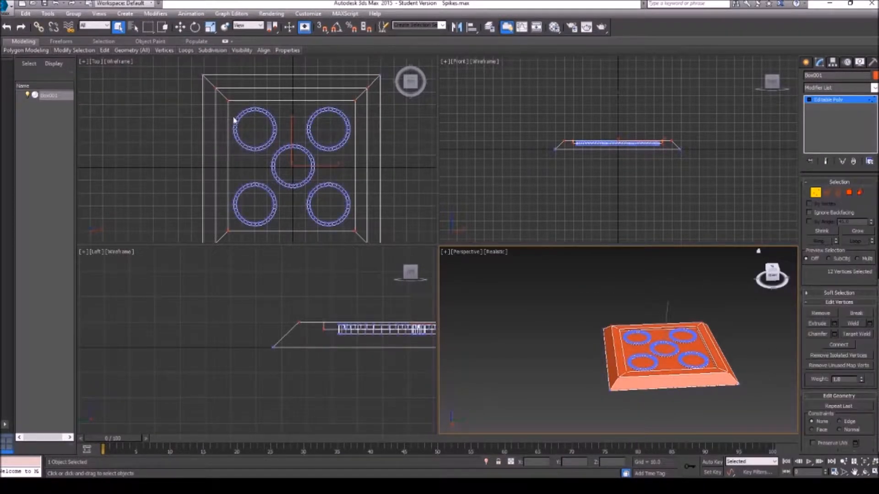
drag(229, 103, 353, 234)
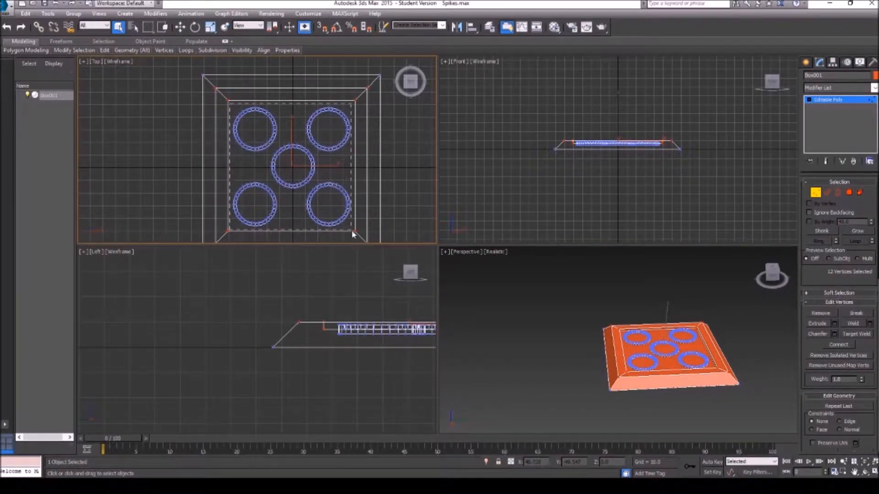
drag(353, 234, 353, 234)
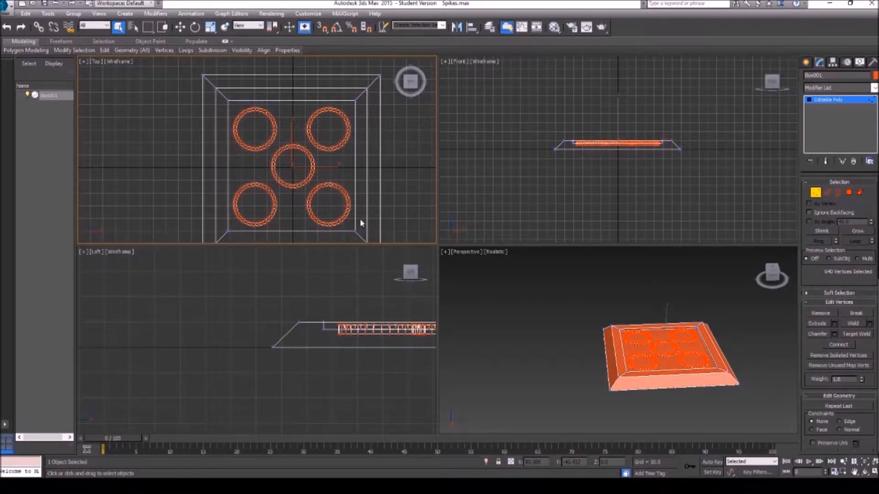
key(BackSpace)
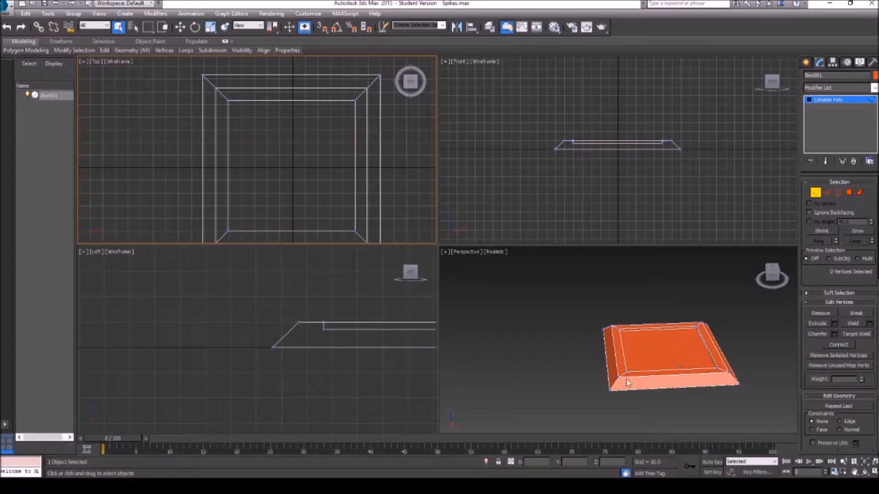
Step: Create a thin box in the Top viewport that fills the base's square recess, about 103 long and 100 wide
click(854, 473)
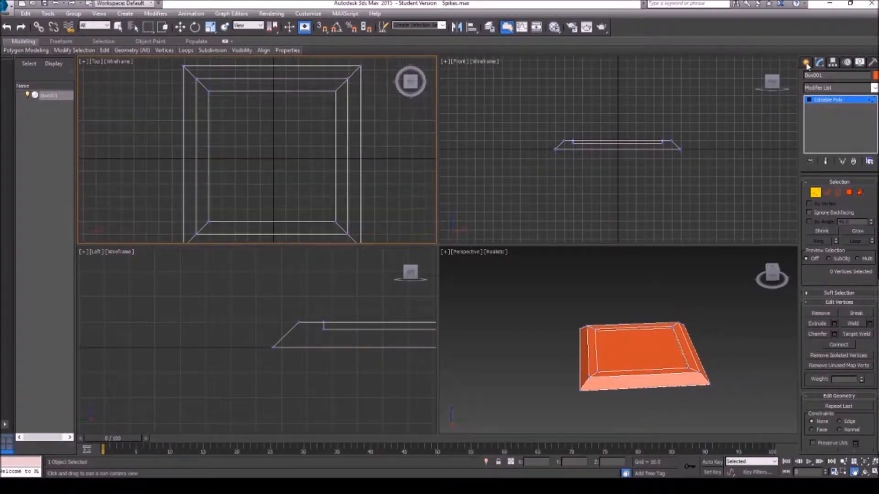
click(806, 64)
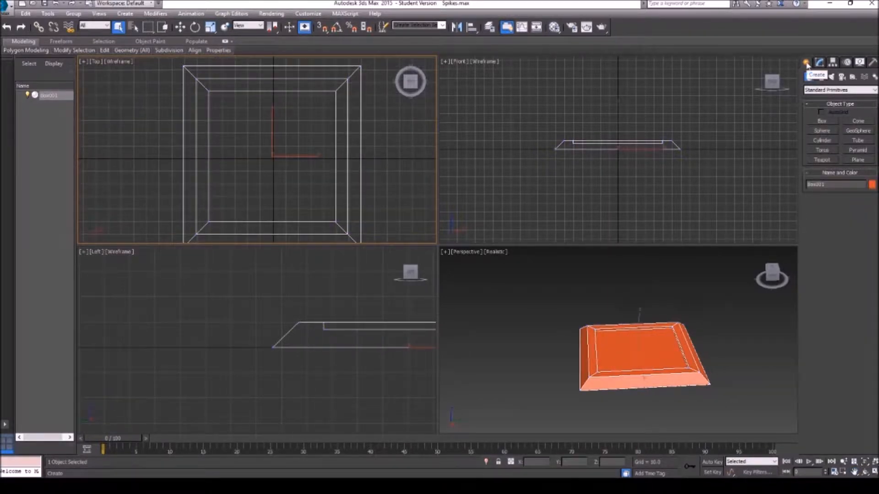
click(824, 121)
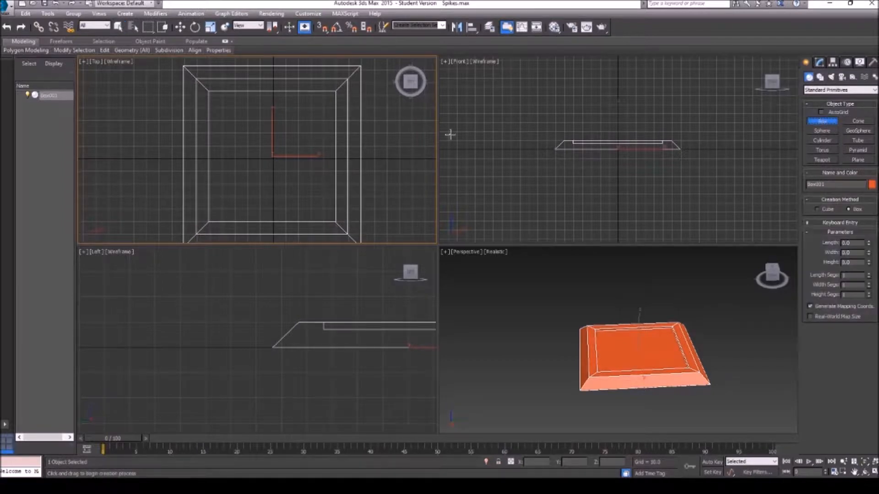
drag(208, 91, 335, 222)
click(335, 222)
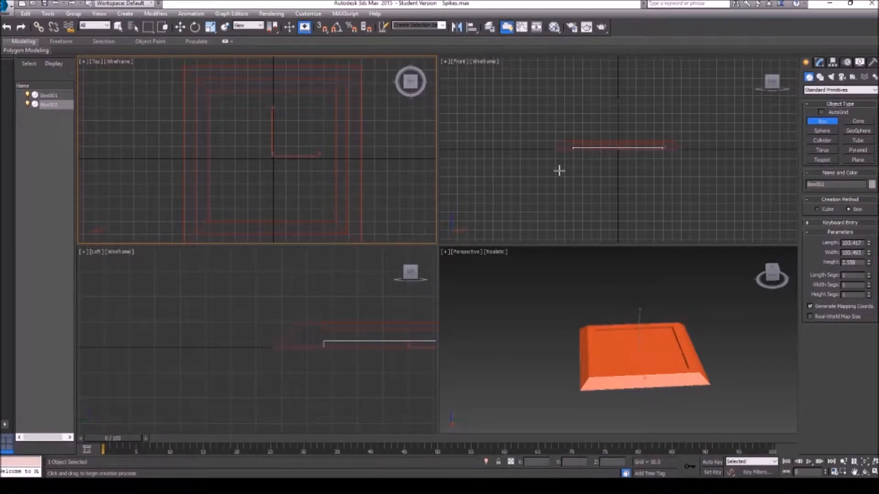
Step: Raise the new box about 7 units in the Front viewport so it fills the base's recess, and deselect it
click(620, 150)
right_click(620, 156)
right_click(620, 158)
click(630, 164)
drag(618, 121, 621, 115)
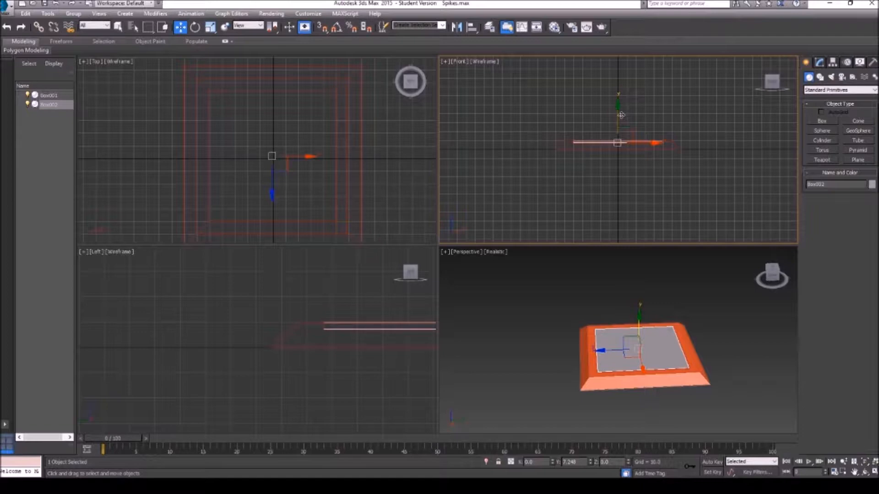
drag(620, 115, 621, 115)
click(854, 472)
drag(654, 366, 606, 355)
scroll(606, 355, up, 2)
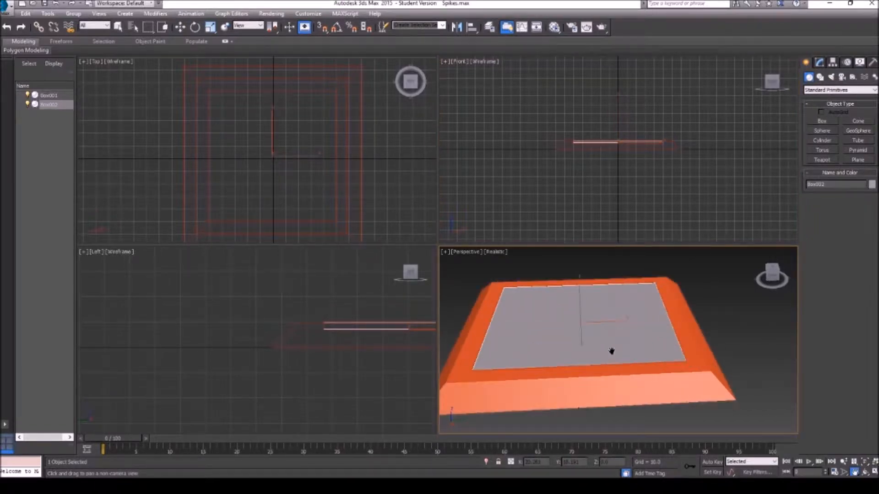
scroll(598, 337, up, 1)
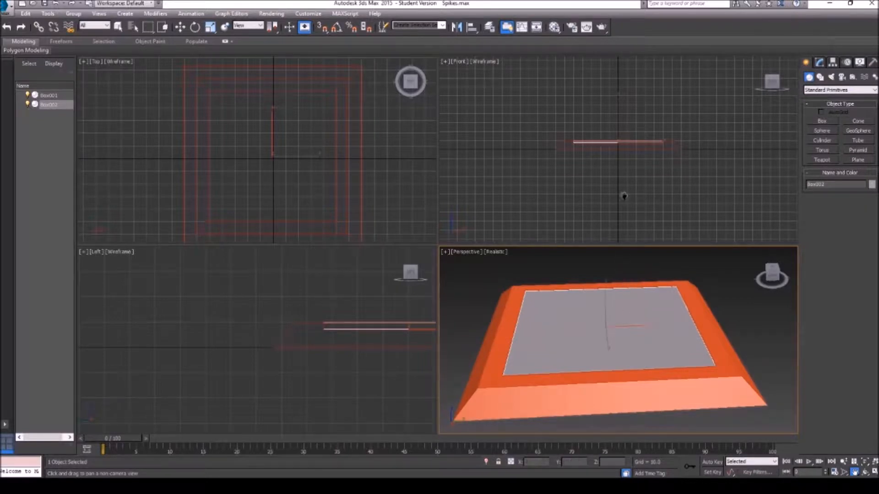
right_click(550, 179)
click(543, 181)
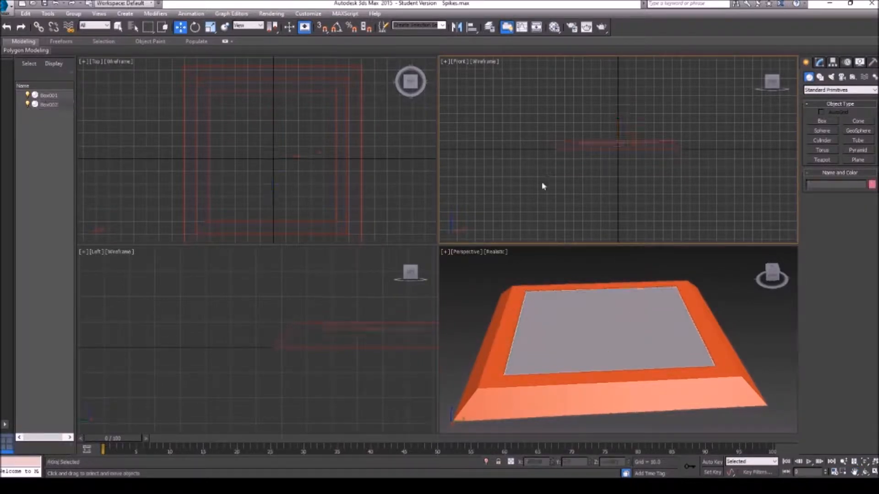
Step: Create a Spring dynamics object at the base's centre in the Top viewport, about 37 in diameter and 29 high
click(839, 90)
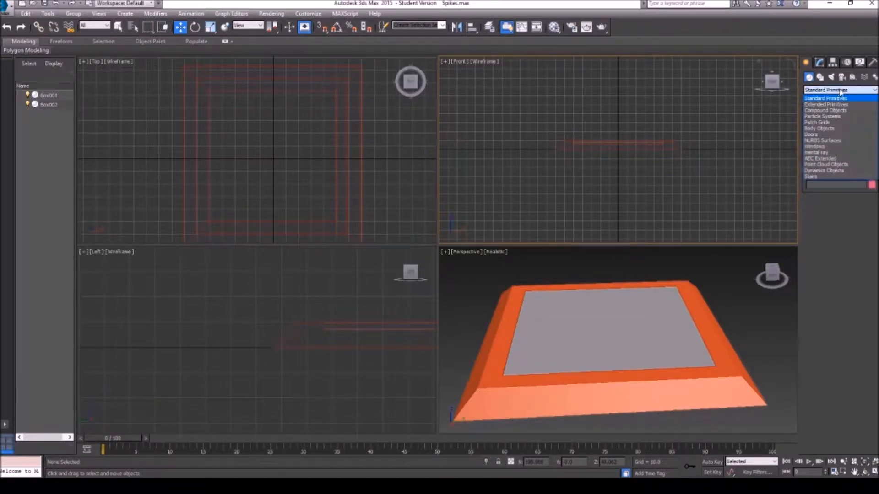
click(829, 171)
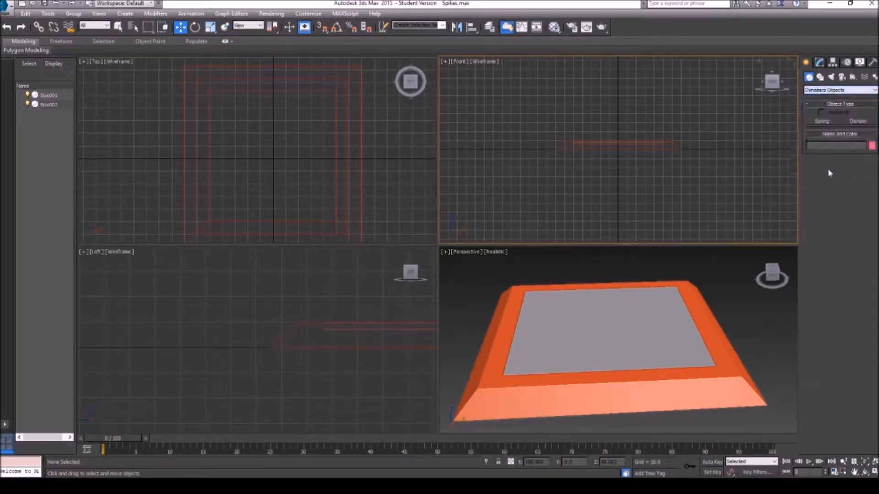
click(823, 121)
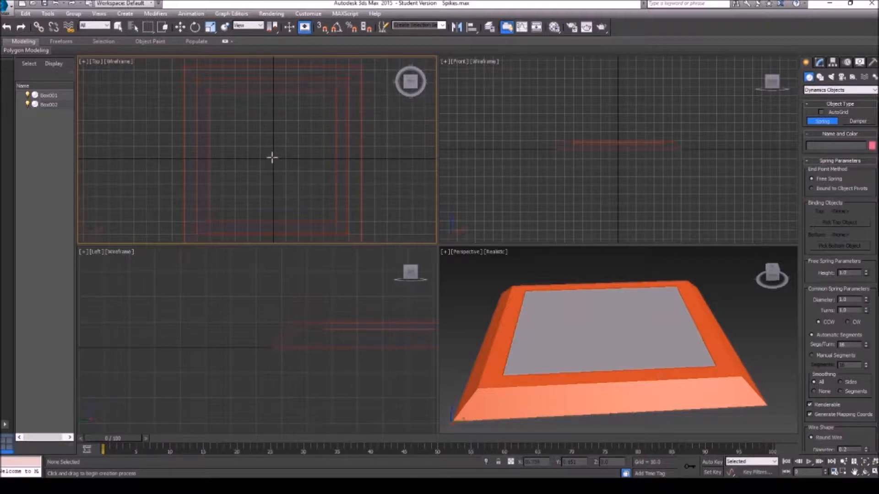
drag(273, 158, 286, 136)
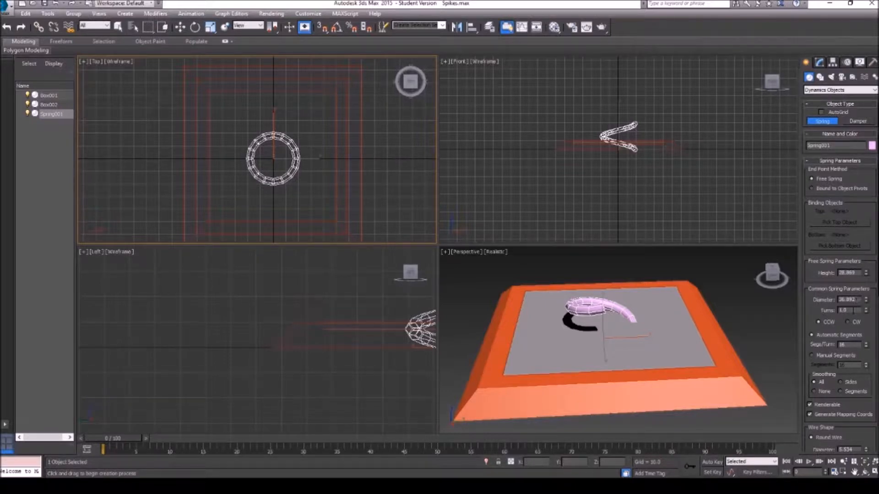
Step: Set the spring's diameter to 10 and its number of turns to 4.25
drag(867, 309, 866, 310)
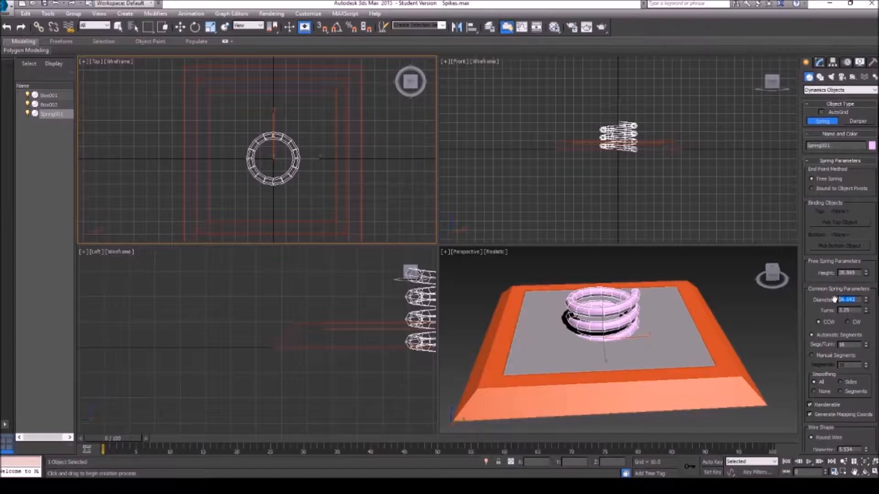
text(10)
key(Return)
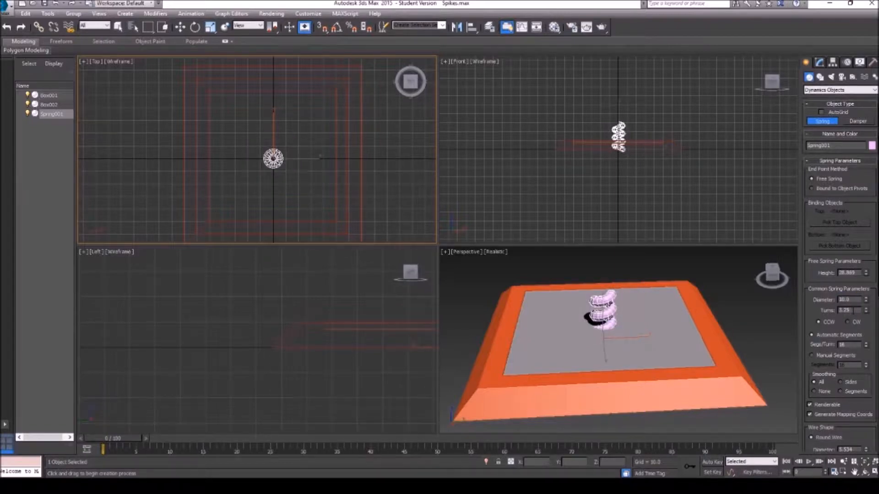
click(866, 308)
click(866, 308)
click(866, 308)
click(866, 308)
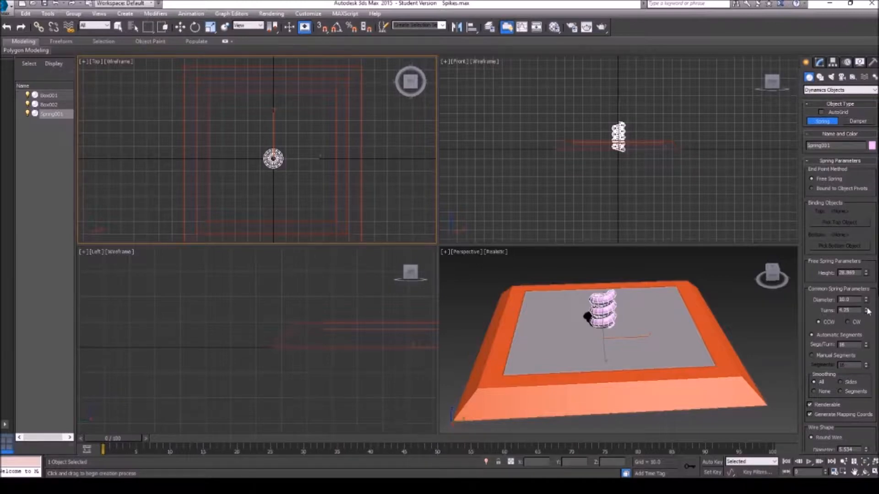
Step: Set the spring's diameter to 20
click(865, 298)
click(865, 298)
click(866, 298)
click(866, 302)
click(866, 302)
click(866, 302)
click(866, 302)
click(866, 302)
click(866, 303)
click(866, 303)
click(865, 302)
click(866, 302)
click(866, 303)
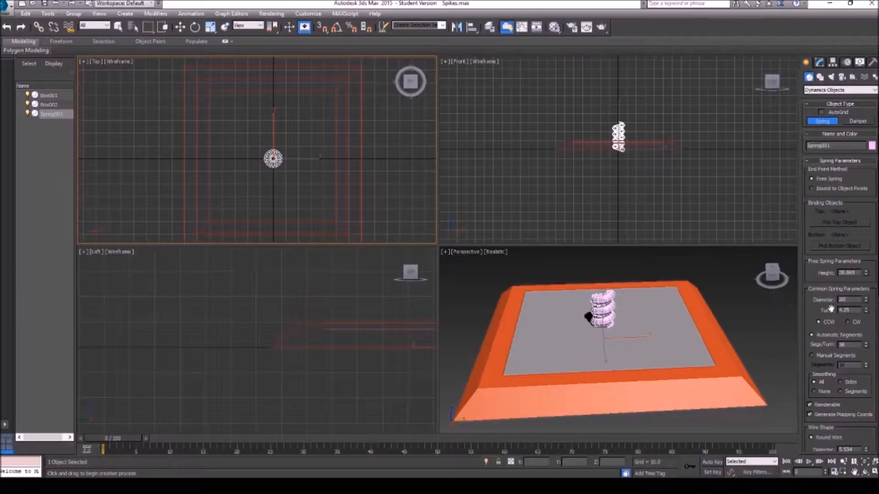
text(20)
key(Return)
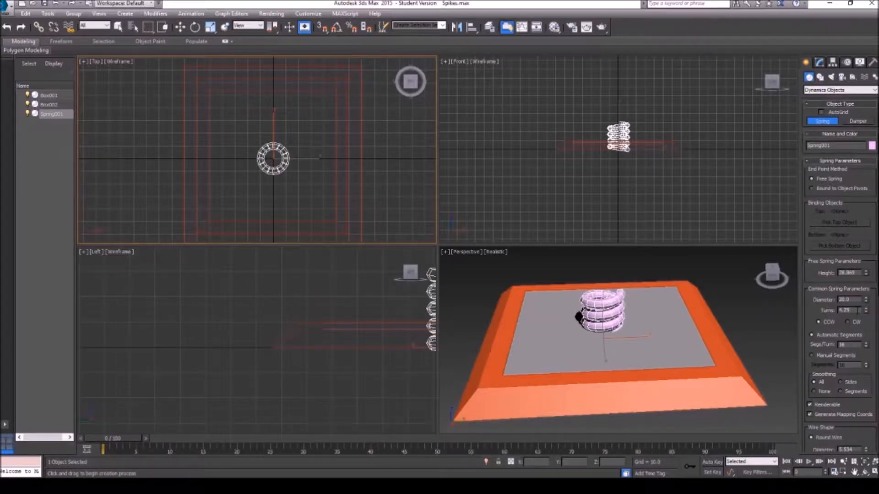
Step: Reduce the diameter of the spring's round wire slightly, to below 5
scroll(865, 407, down, 3)
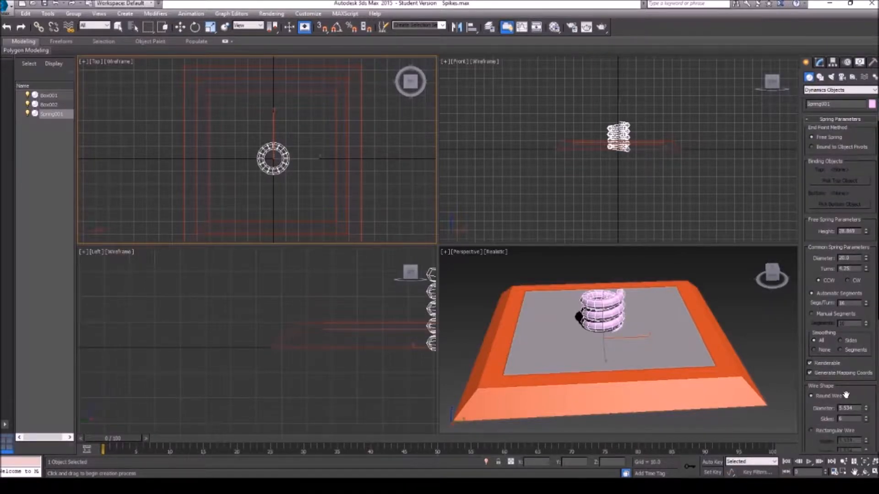
scroll(856, 398, down, 4)
scroll(849, 385, down, 1)
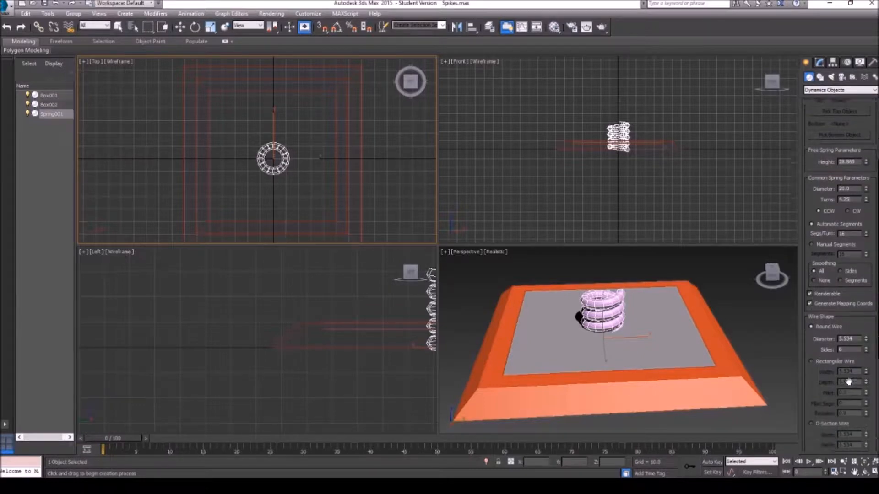
click(866, 340)
click(866, 341)
click(865, 340)
click(865, 341)
click(865, 341)
click(866, 340)
click(865, 341)
click(865, 341)
click(865, 341)
click(865, 342)
click(865, 342)
click(865, 341)
click(865, 342)
click(866, 341)
click(865, 338)
click(865, 337)
click(865, 338)
click(866, 337)
click(865, 337)
click(865, 337)
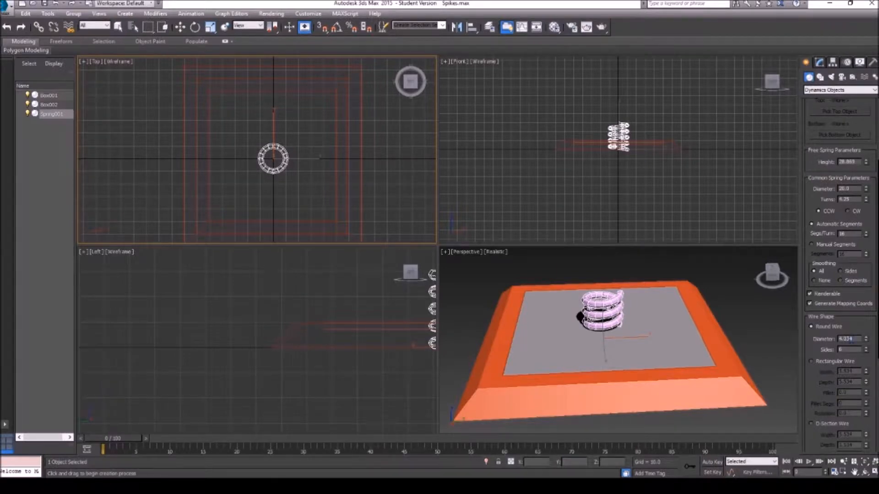
Step: Set the diameter of the spring's round wire to about 4
key(BackSpace)
scroll(829, 361, down, 1)
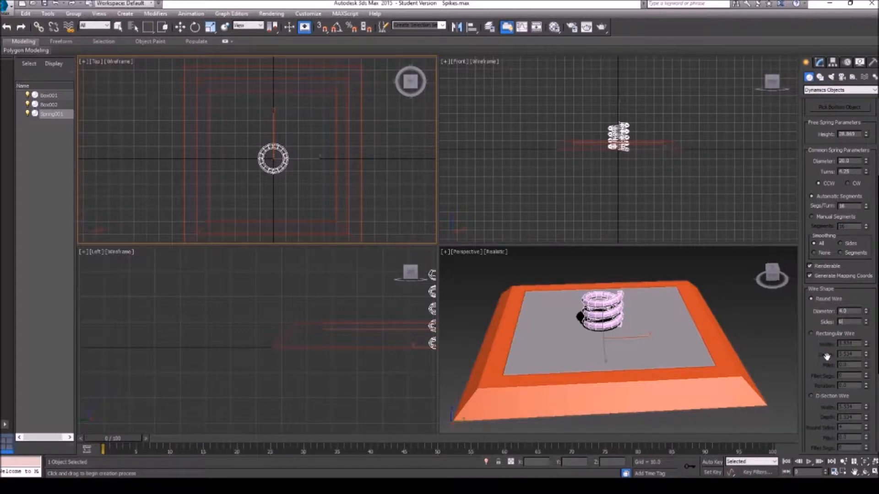
scroll(831, 361, down, 1)
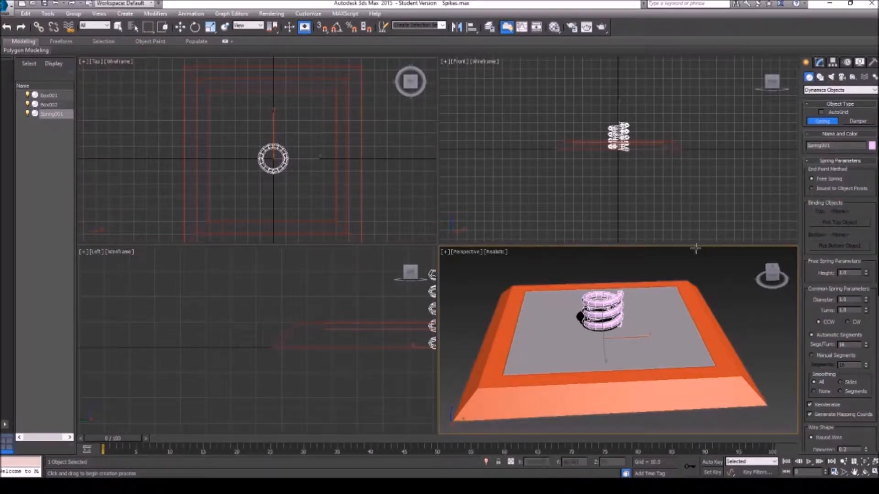
Step: Raise the spring to about Z 5.3 and lift the grey plate onto the spring's upper end
key(w)
drag(605, 301, 606, 295)
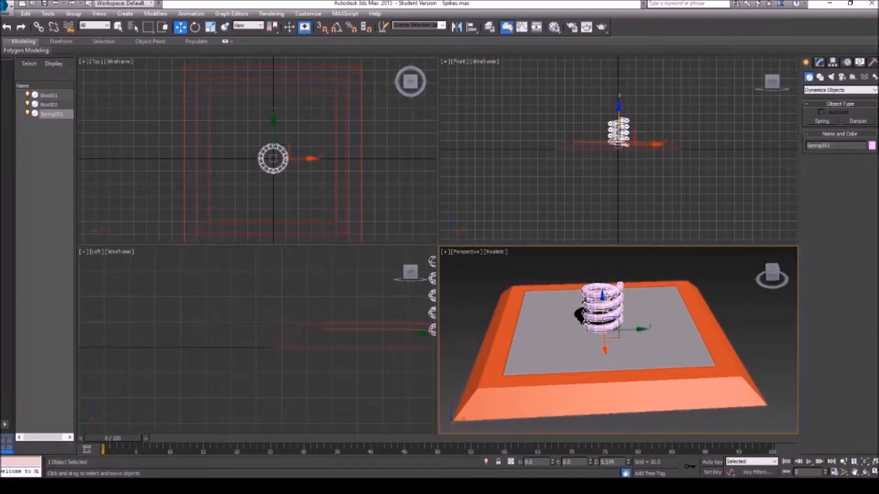
click(656, 314)
drag(611, 288, 615, 251)
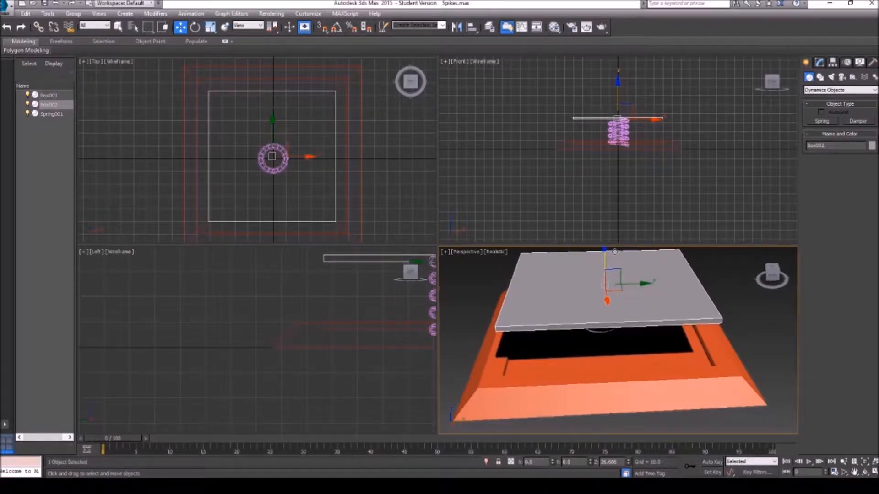
Step: Examine how the spring meets the plate and the base, from close up, from the side and from below
click(864, 472)
mouse_move(632, 348)
mouse_down()
mouse_move(572, 317)
mouse_move(647, 328)
mouse_move(654, 305)
mouse_move(705, 329)
mouse_move(734, 328)
mouse_move(642, 344)
mouse_move(632, 329)
mouse_move(692, 329)
mouse_move(572, 334)
mouse_move(641, 336)
mouse_up()
scroll(643, 344, up, 2)
drag(601, 312, 668, 437)
click(854, 472)
click(865, 472)
drag(572, 320, 602, 319)
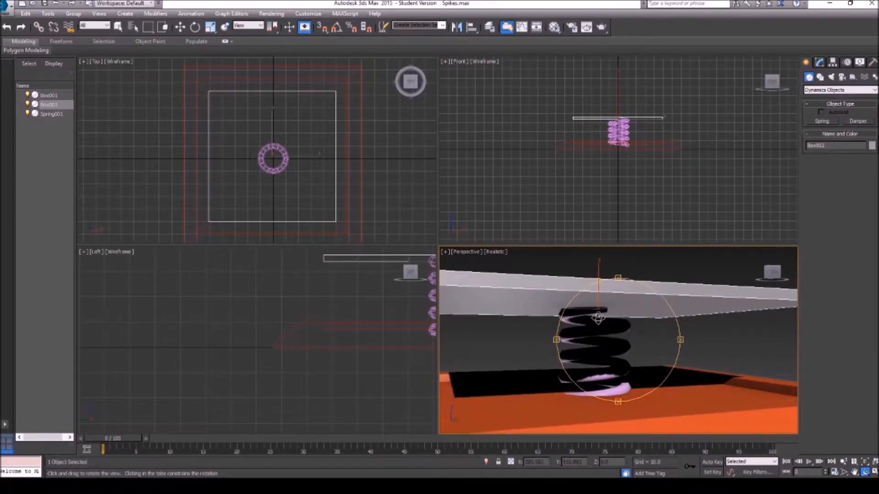
drag(626, 310, 633, 359)
click(854, 471)
drag(678, 384, 665, 333)
scroll(685, 329, down, 5)
scroll(664, 333, up, 4)
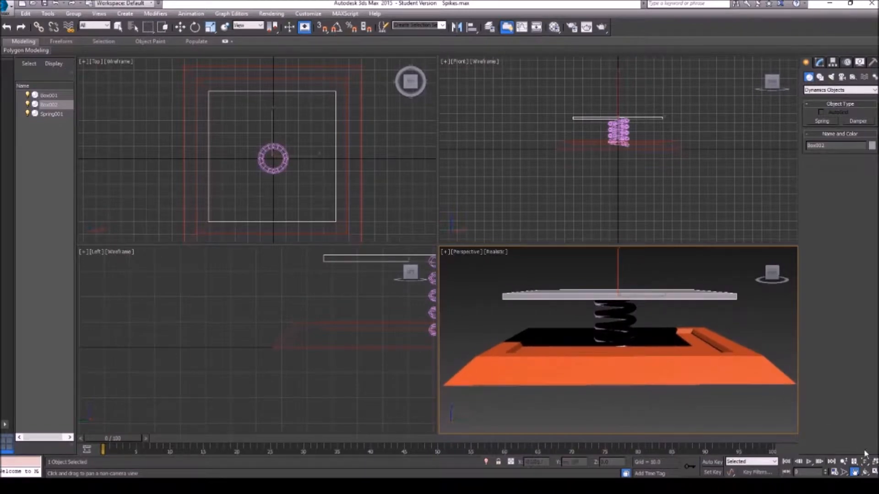
click(864, 471)
mouse_move(622, 302)
mouse_down()
mouse_move(625, 326)
mouse_move(621, 309)
mouse_up()
Step: Select the spring for modification and save the scene as Jump Pad.max
key(w)
click(610, 310)
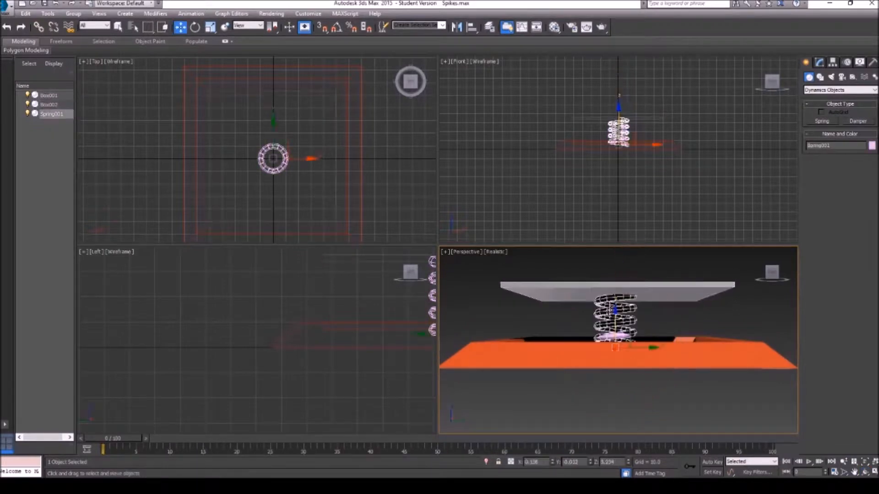
click(819, 63)
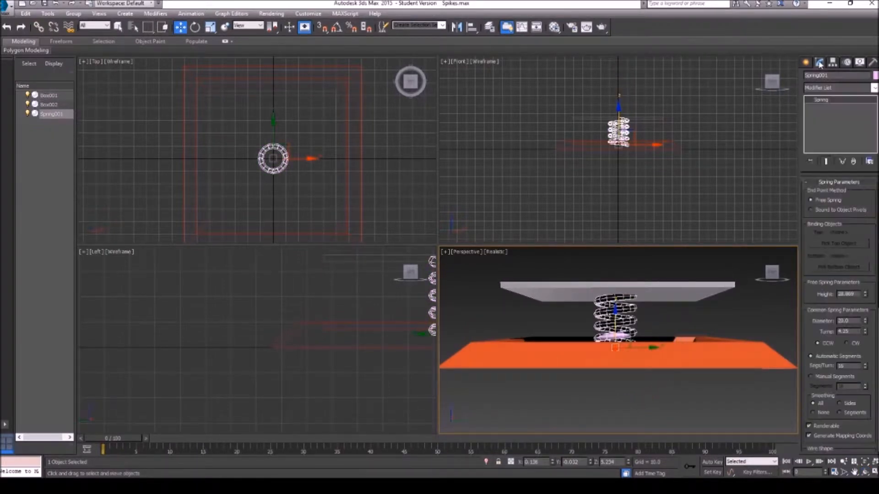
click(10, 13)
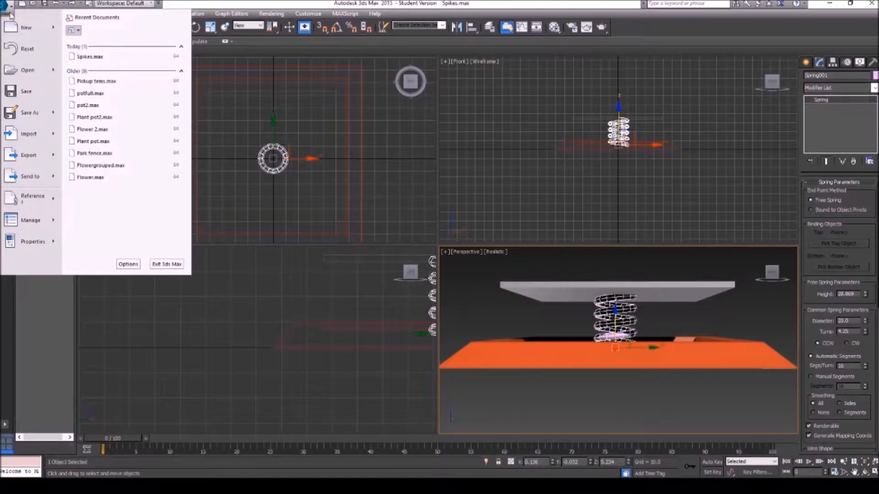
mouse_move(29, 114)
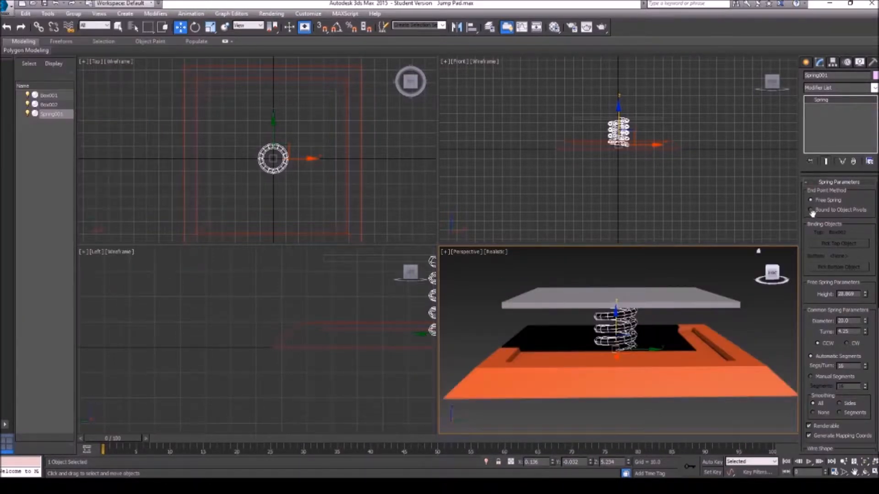
Step: Bind the spring to object pivots, with the plate as its top object and the orange base as its bottom object
click(811, 210)
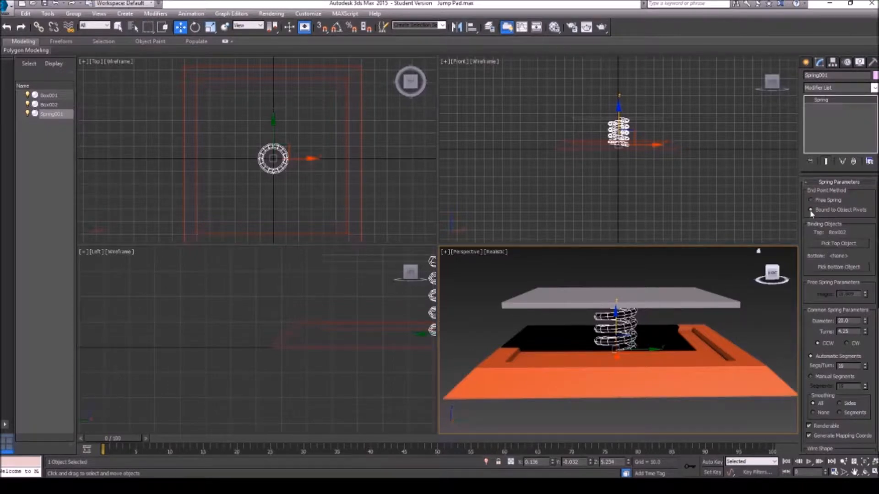
click(851, 244)
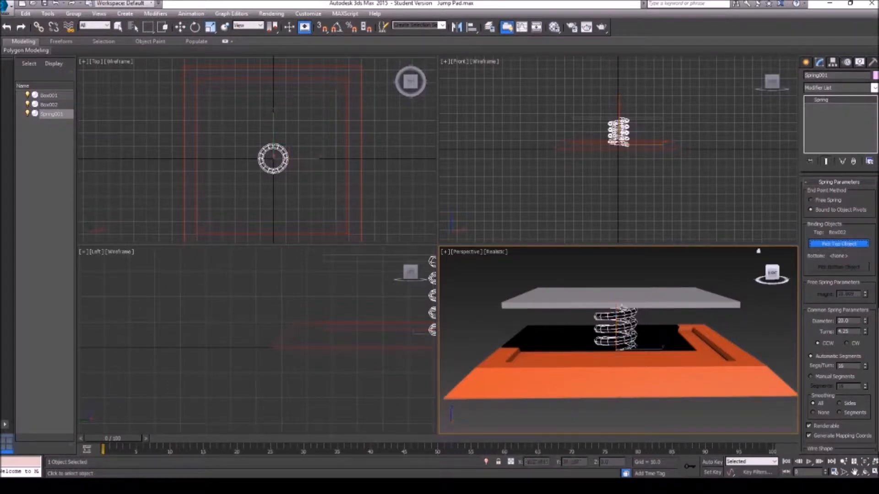
click(665, 303)
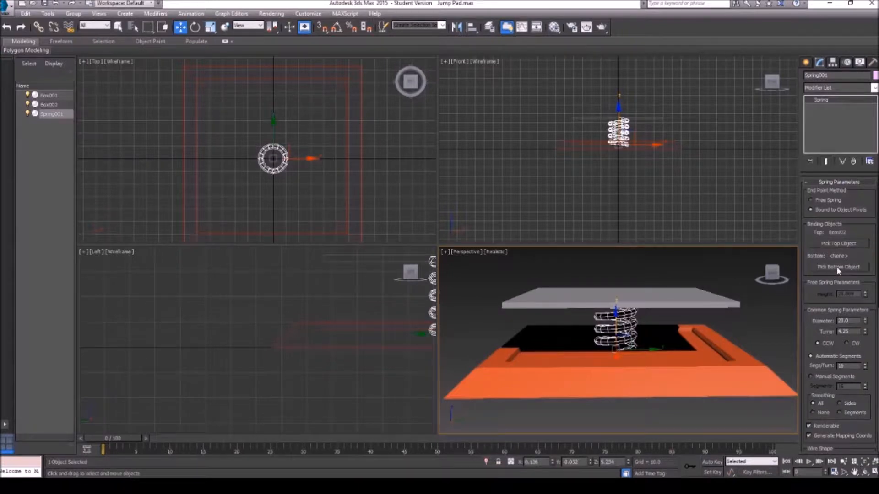
click(836, 268)
click(691, 380)
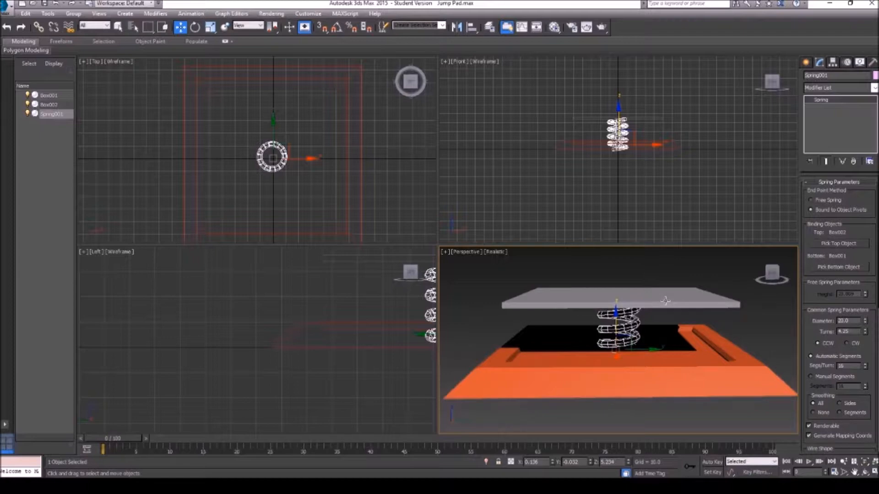
click(767, 336)
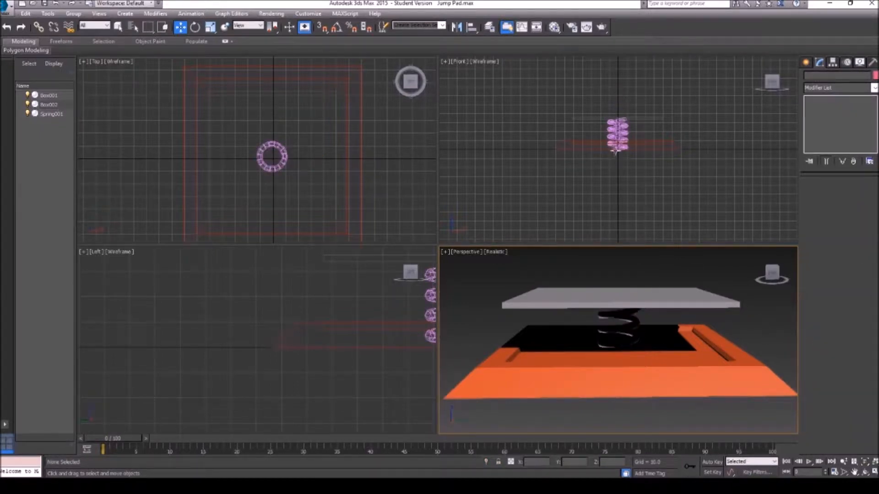
Step: Move all vertices of the orange base slightly down along the vertical axis, keeping its pivot in place
click(648, 144)
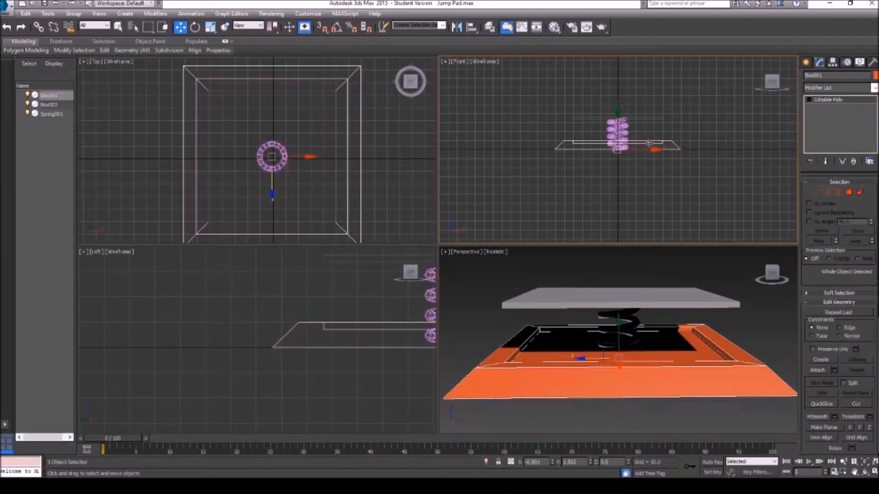
click(815, 193)
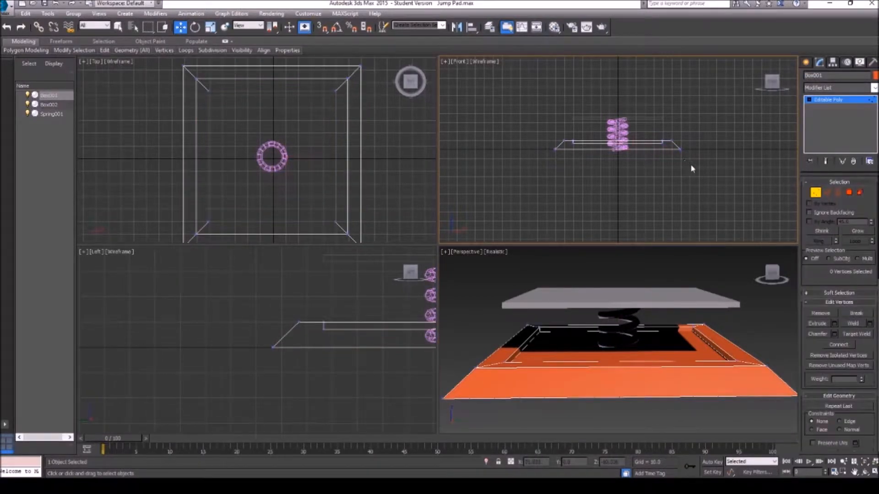
key(ctrl+a)
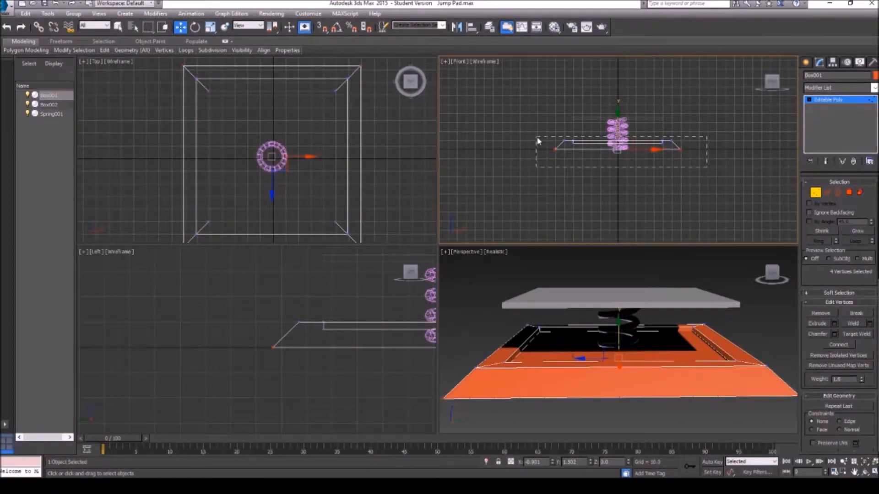
drag(617, 104, 617, 107)
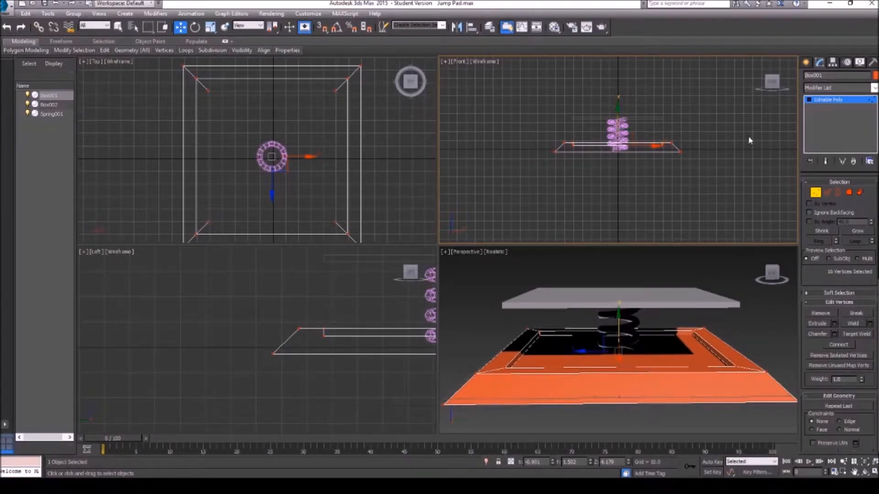
click(815, 191)
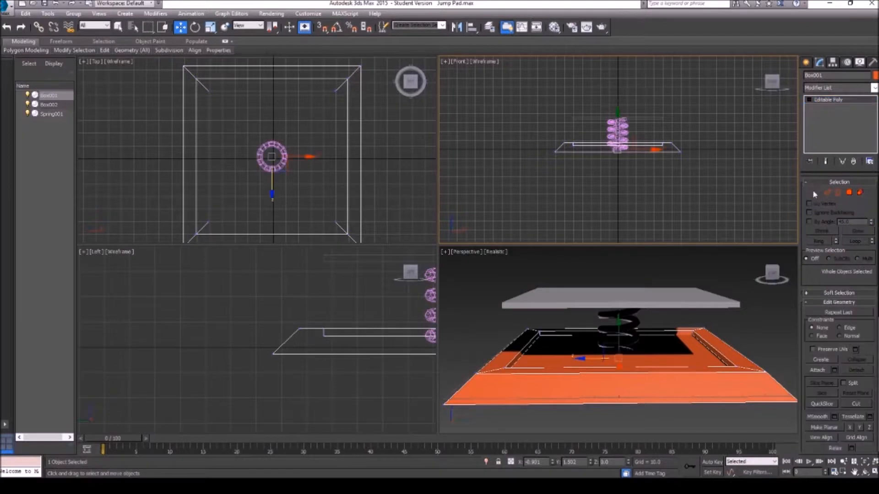
click(805, 62)
Step: Lower the plate into the base's recess to about Z 4.7, compressing the bound spring
click(652, 289)
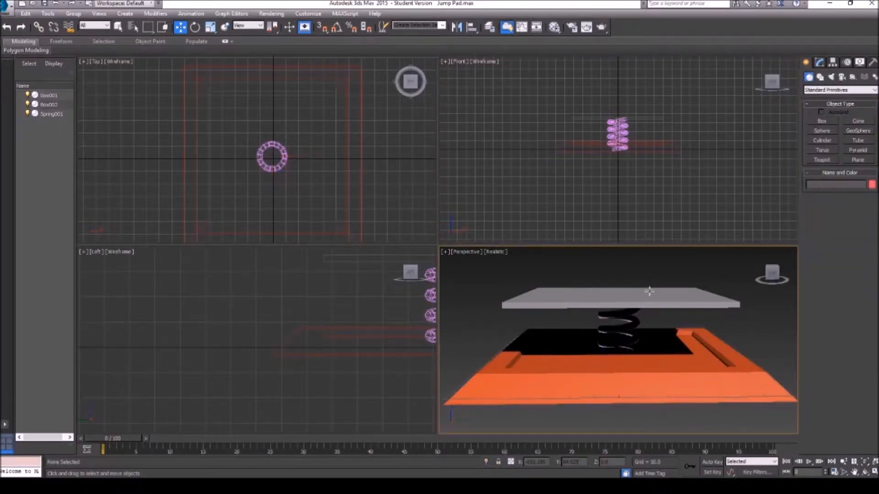
mouse_move(615, 262)
mouse_down()
mouse_move(613, 242)
mouse_move(614, 267)
mouse_up()
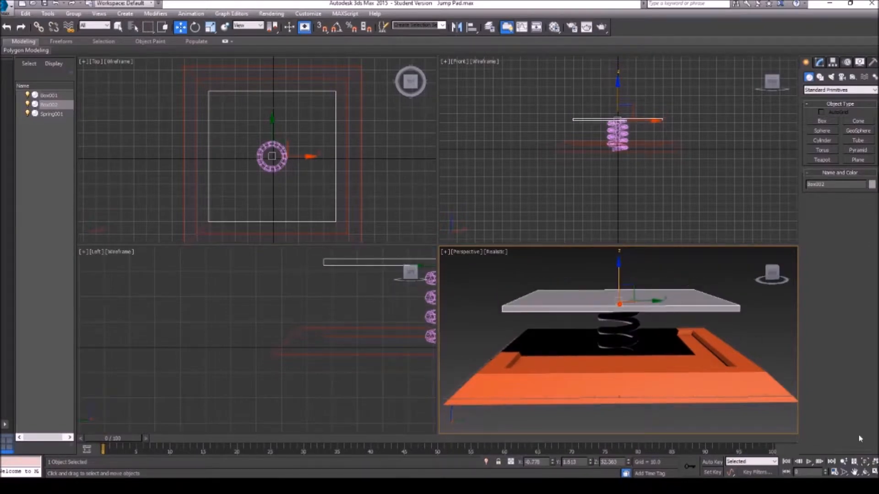
click(864, 472)
mouse_move(644, 350)
mouse_down()
mouse_move(698, 318)
mouse_move(653, 370)
mouse_move(646, 338)
mouse_up()
right_click(644, 336)
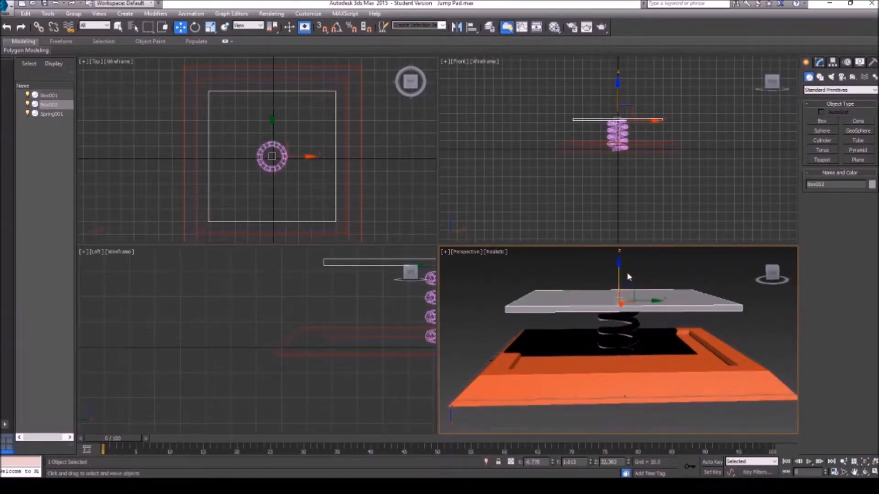
drag(618, 263, 639, 309)
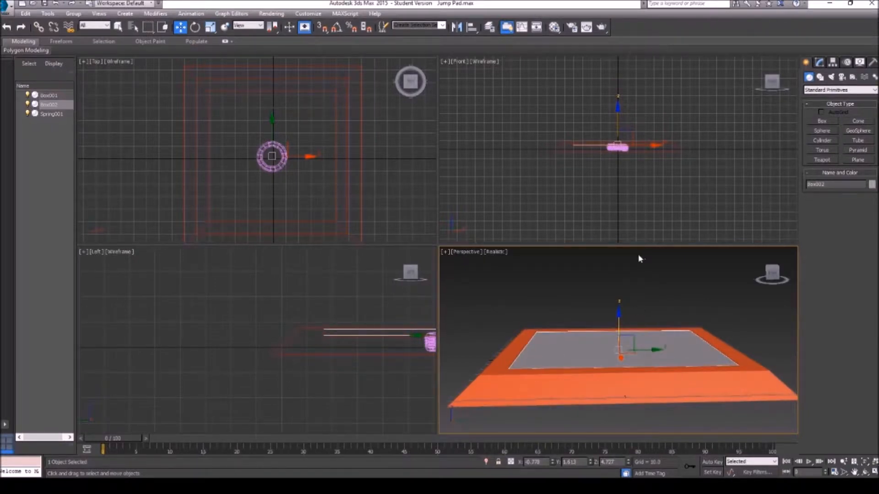
Step: Maximize the Perspective viewport and review the animation's frame rate and length in the time configuration
key(alt+w)
key(n)
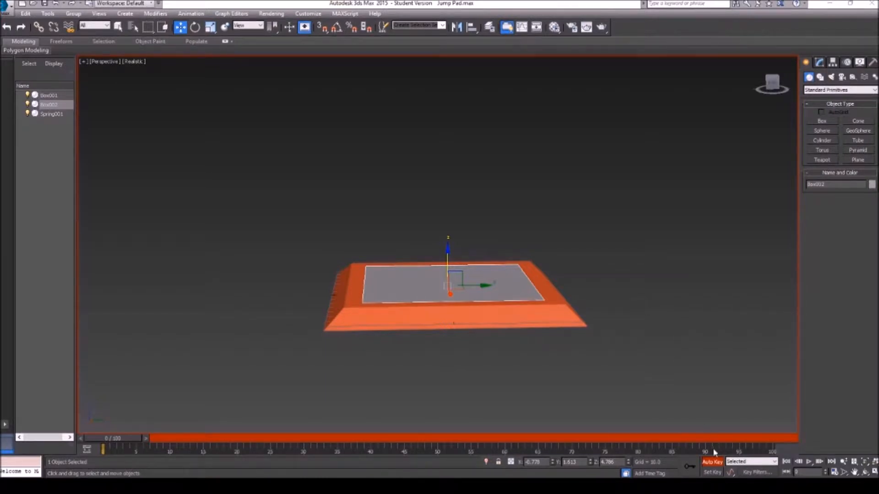
click(713, 462)
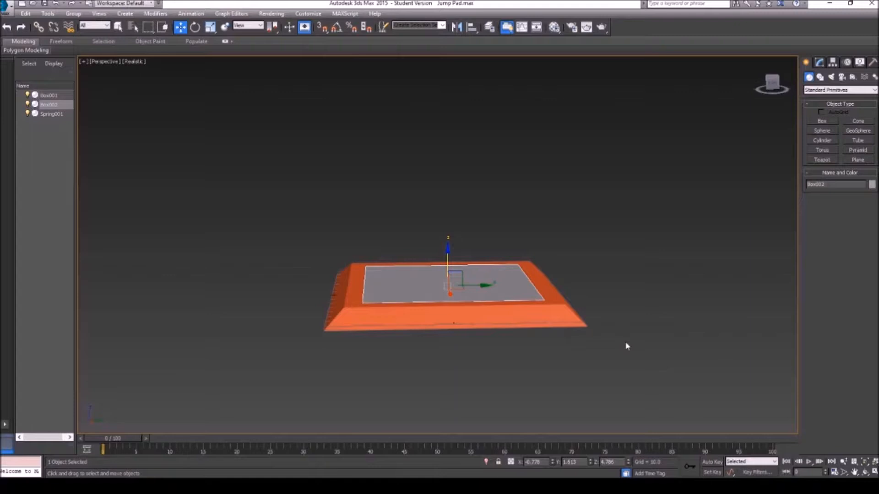
click(834, 474)
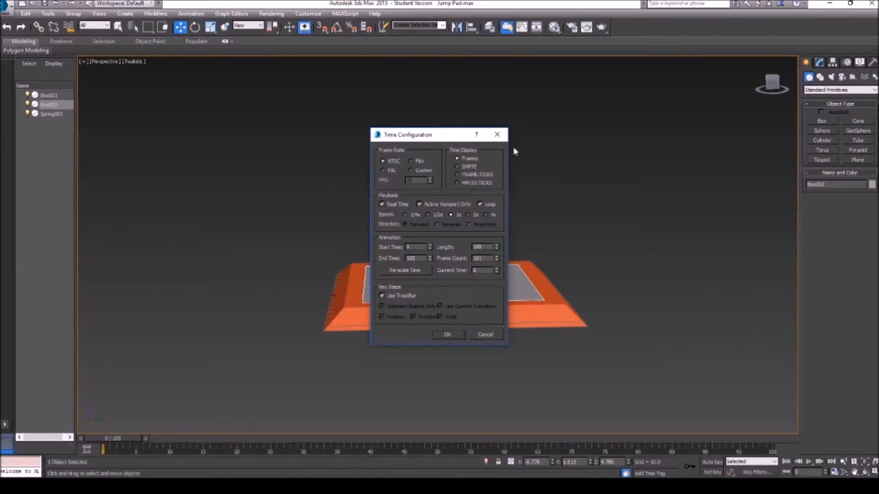
click(496, 135)
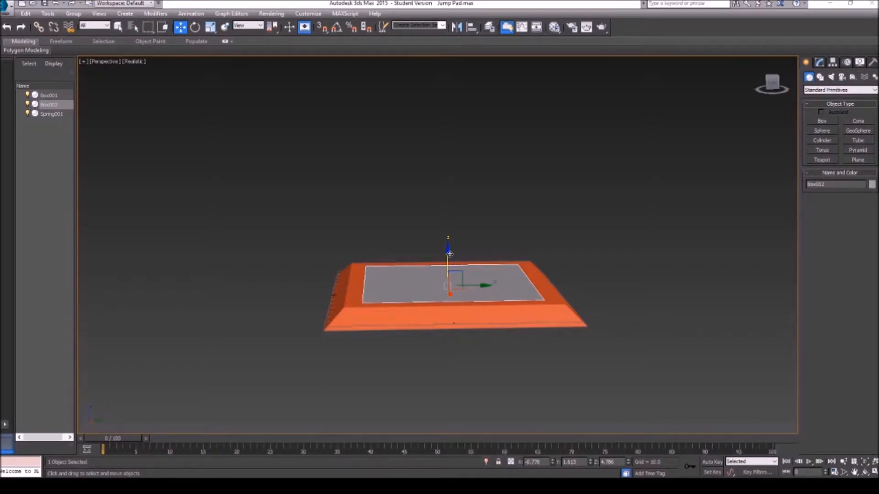
Step: Set the plate's Z position to 4.7 and reselect the plate
drag(448, 254, 448, 253)
click(55, 5)
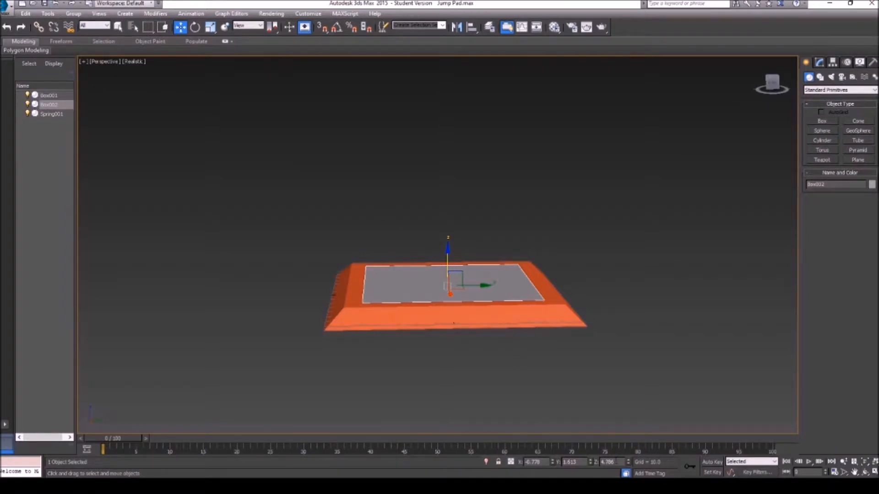
text(4.7)
click(510, 226)
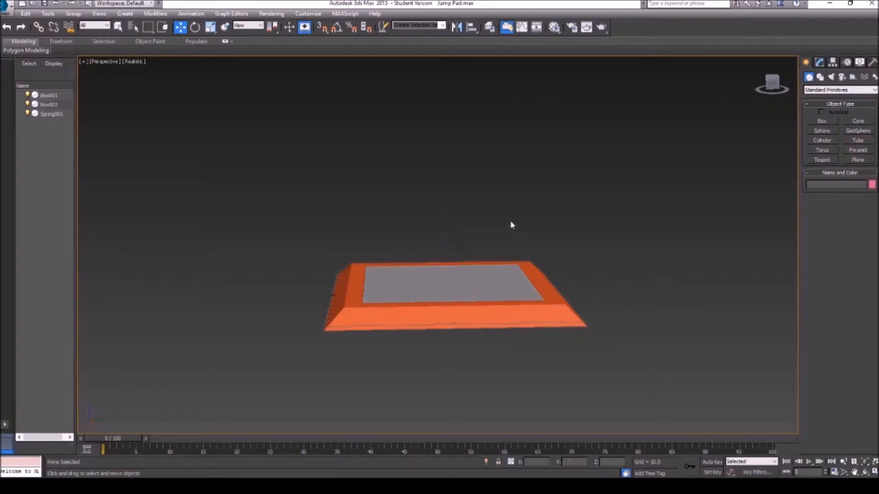
click(470, 281)
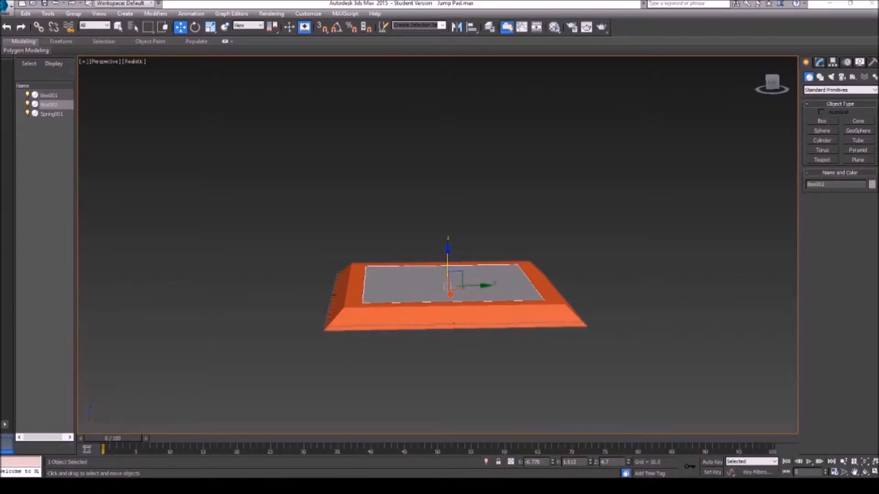
Step: Test the spring's stretch by raising the plate to about Z 34, and return the plate to Z 4.7
drag(448, 250, 453, 198)
mouse_move(453, 203)
mouse_down()
mouse_move(449, 252)
mouse_move(448, 204)
mouse_up()
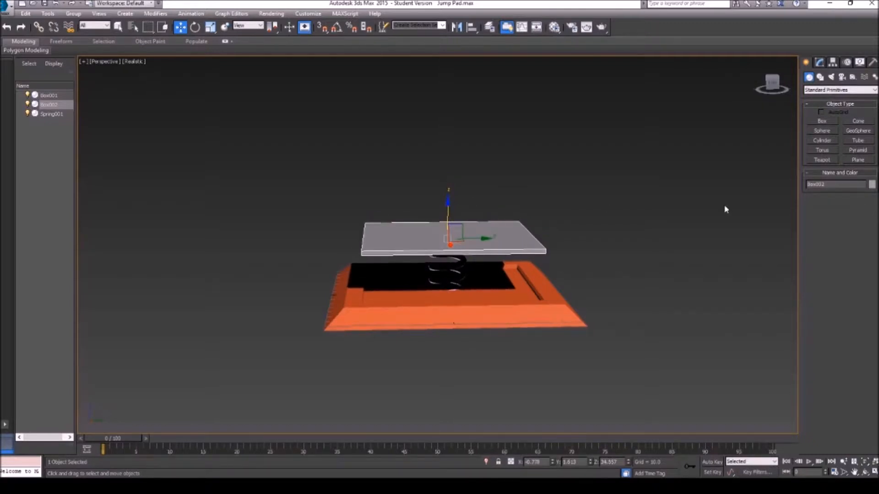
text(4.7)
key(Return)
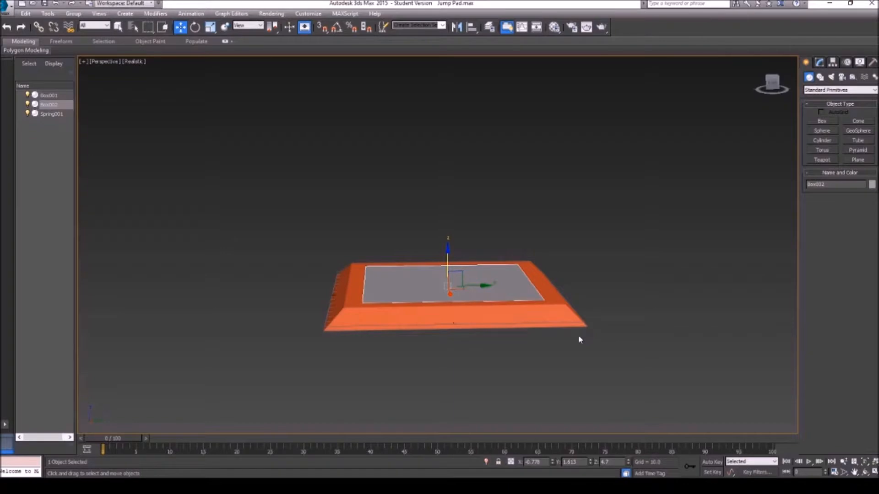
Step: Turn on automatic keyframing and set the plate's Z position to 30
click(711, 463)
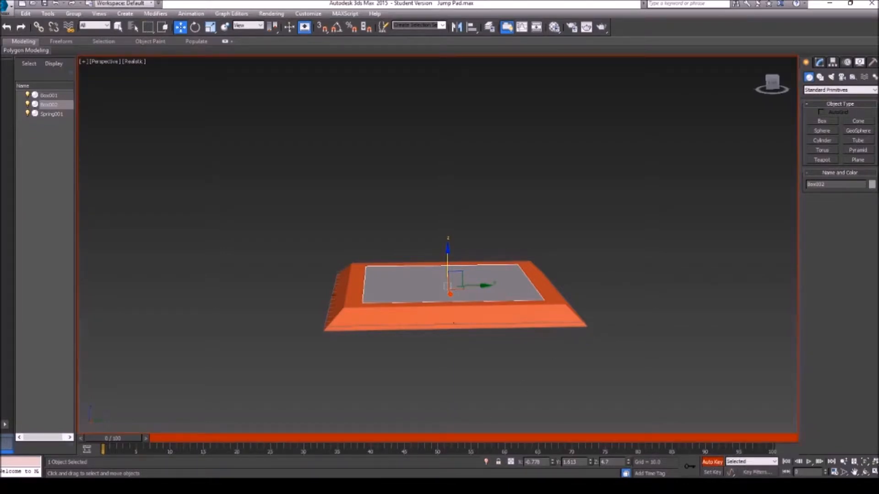
drag(120, 440, 110, 441)
key(Return)
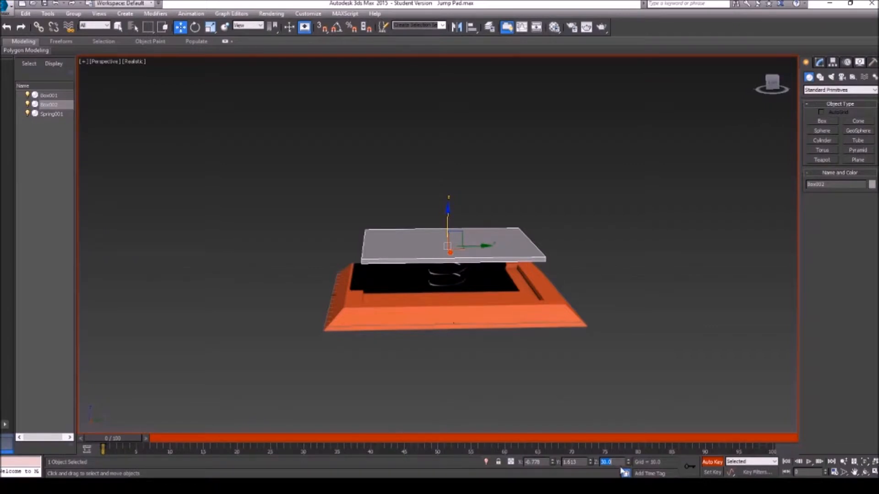
Step: Set the plate's Z position to 4.7 at frame 0 and keyframe it at Z 30 on frame 20
text(4.7)
key(Return)
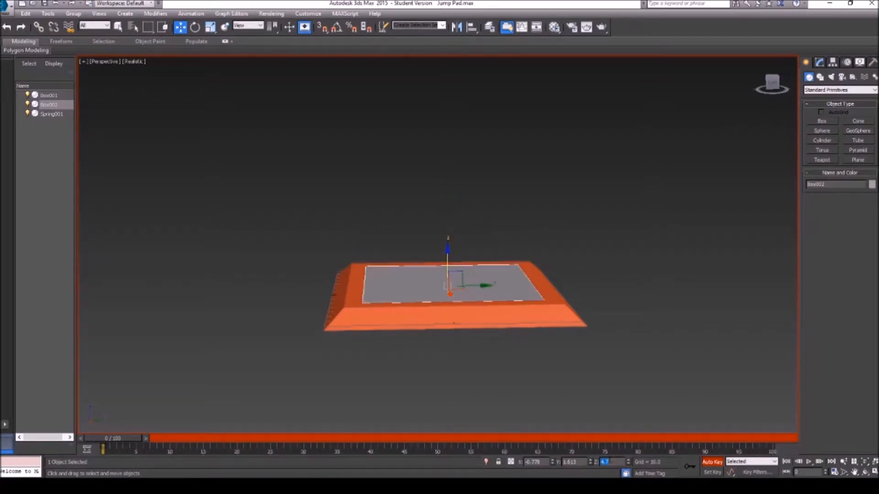
drag(125, 440, 251, 441)
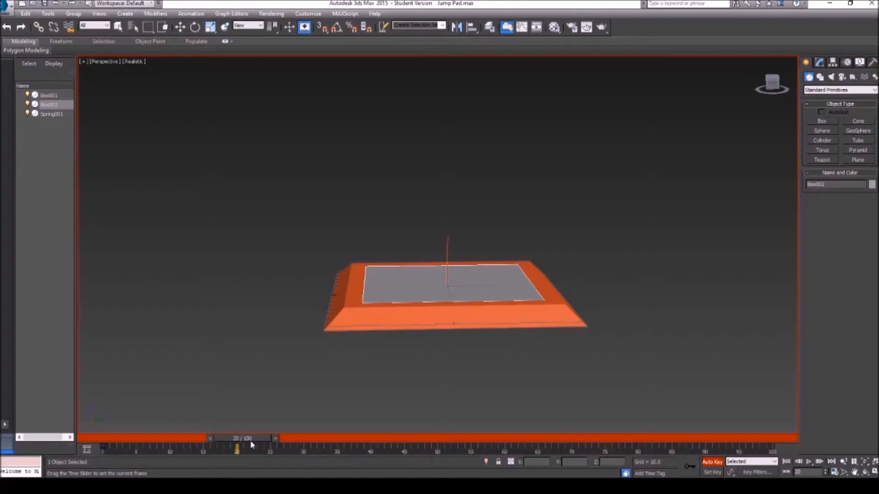
mouse_move(251, 444)
mouse_down()
mouse_move(197, 446)
mouse_move(250, 447)
mouse_up()
key(w)
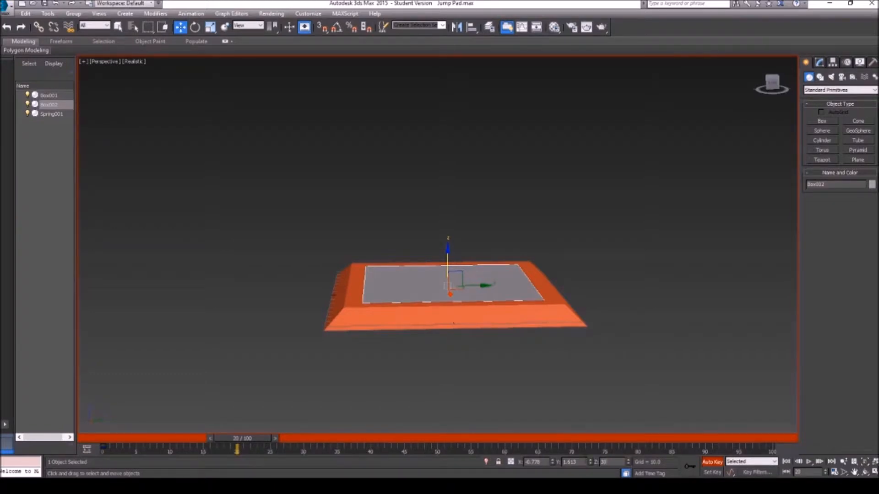
key(Return)
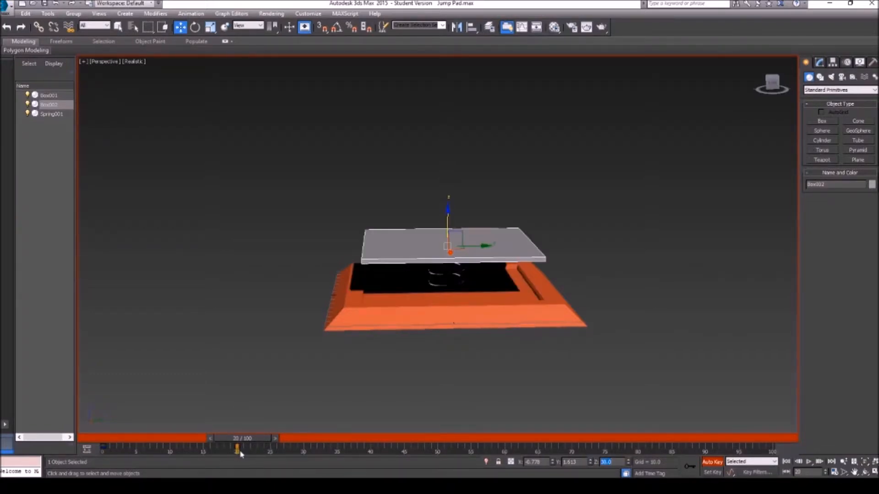
Step: Keyframe the plate at Z 25 on frame 30 and at Z 29 on frame 40
drag(248, 443, 314, 450)
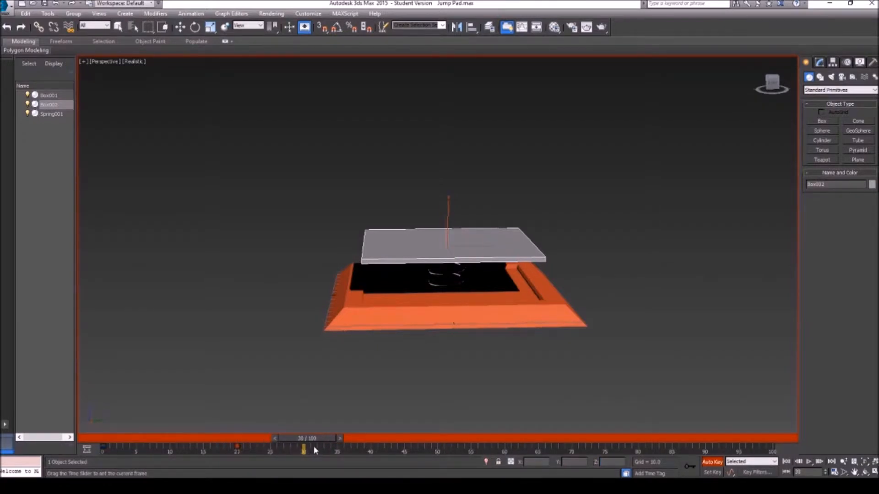
key(w)
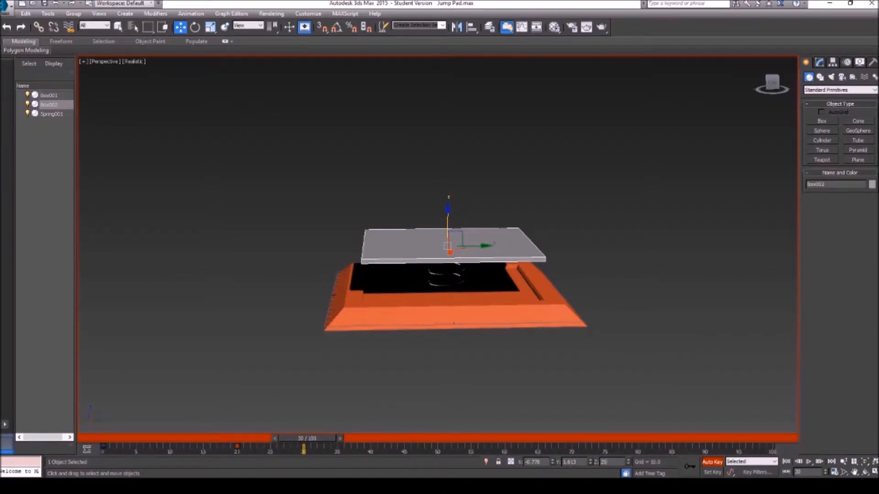
key(Return)
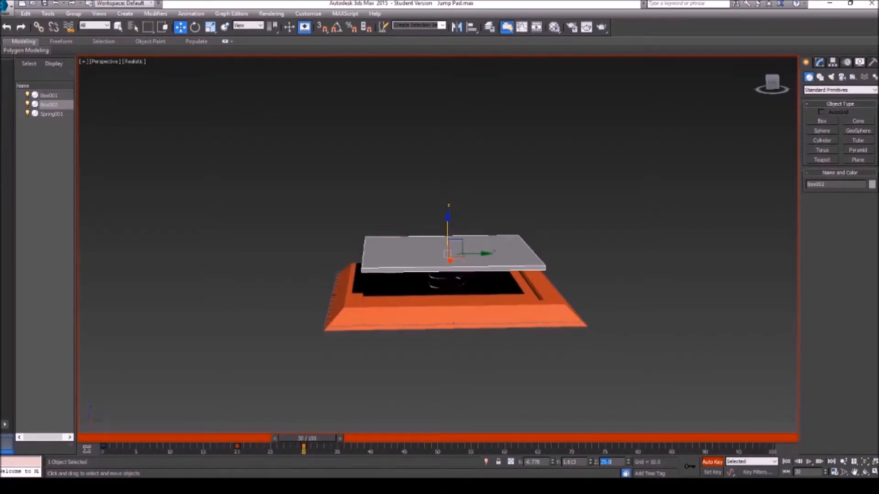
click(609, 462)
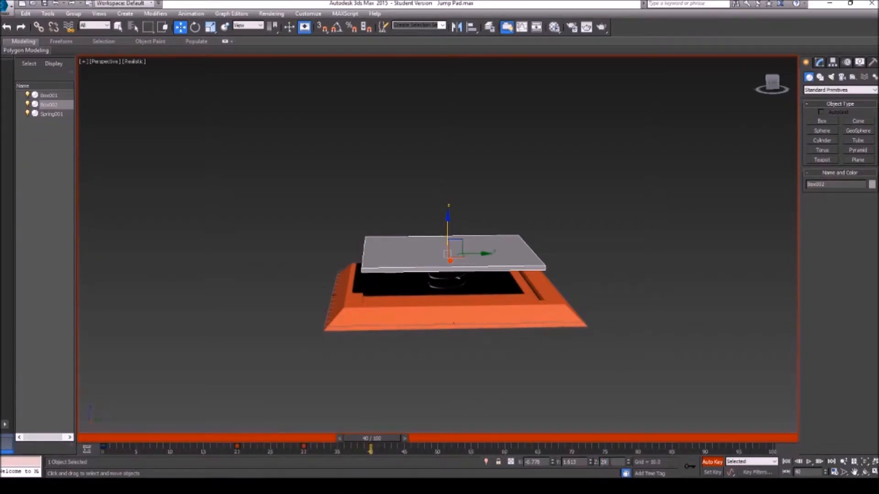
key(Return)
Step: Keyframe the plate at Z 26 on frame 50 and at Z 27 on frame 60
drag(376, 438, 438, 439)
key(w)
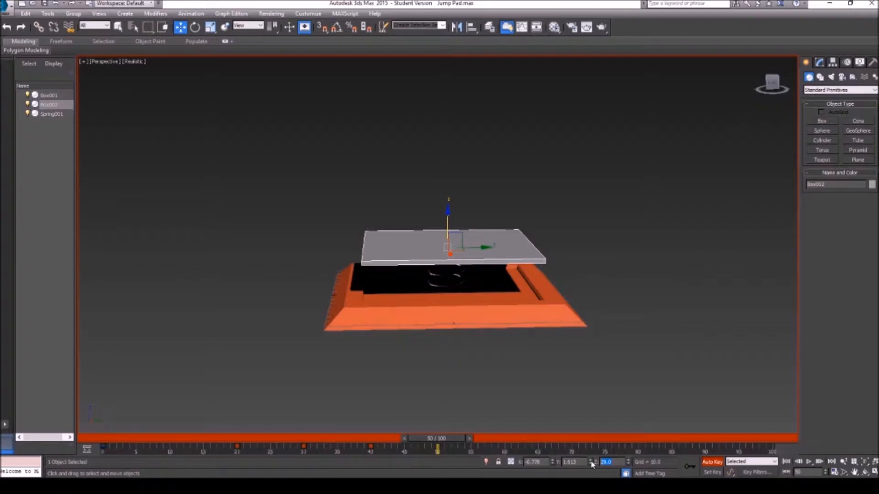
text(26)
key(Return)
drag(445, 440, 505, 439)
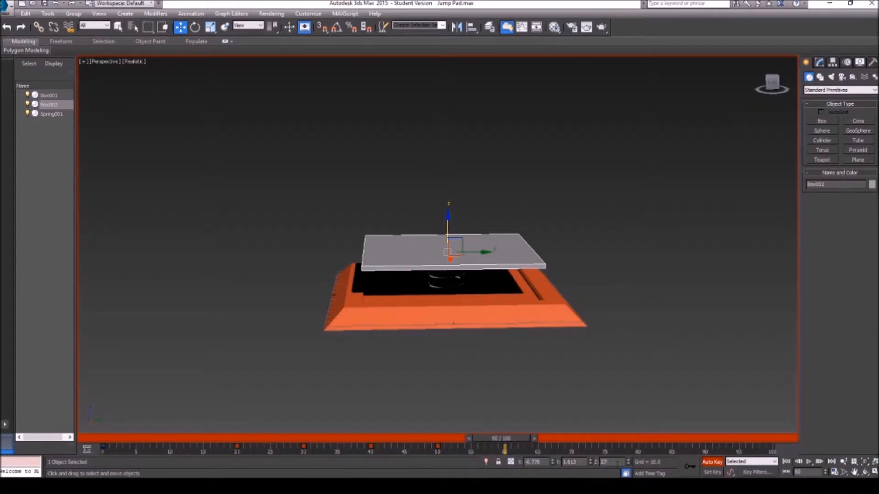
Step: Keyframe the plate at Z 27.1 on frame 70 and return it to Z 4.7 on frame 100
drag(520, 440, 578, 442)
click(569, 441)
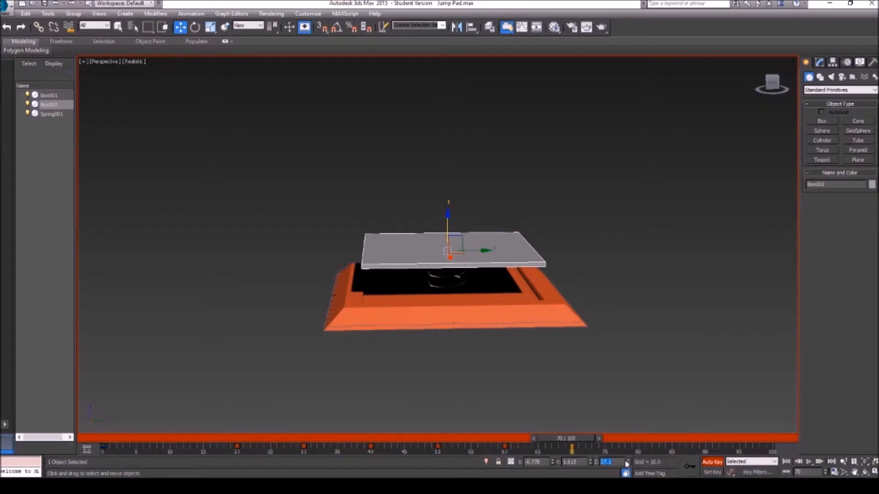
drag(580, 438, 772, 453)
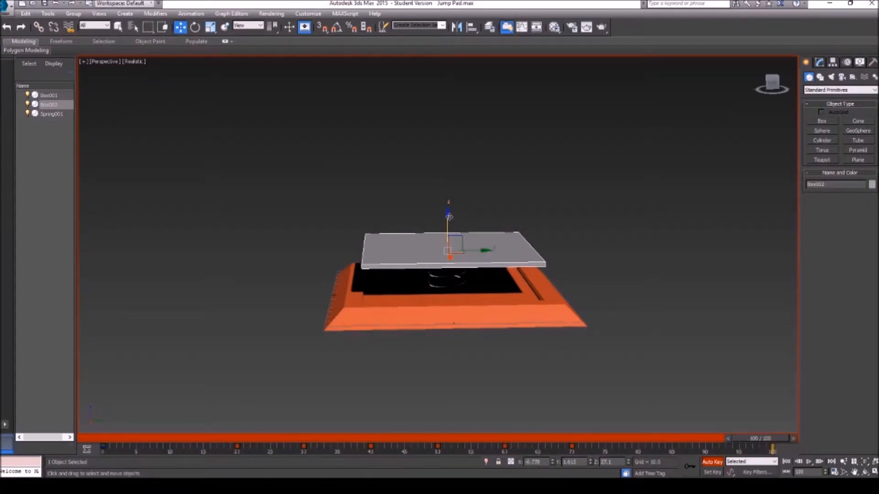
drag(448, 216, 448, 219)
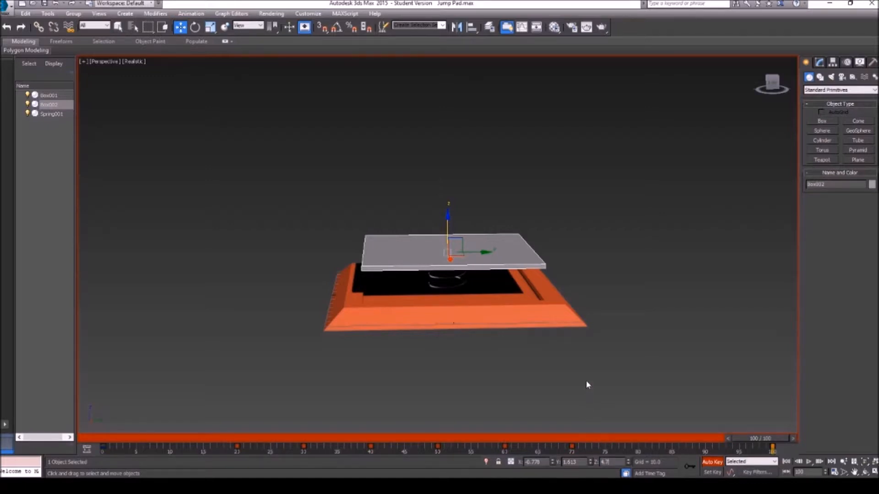
key(Return)
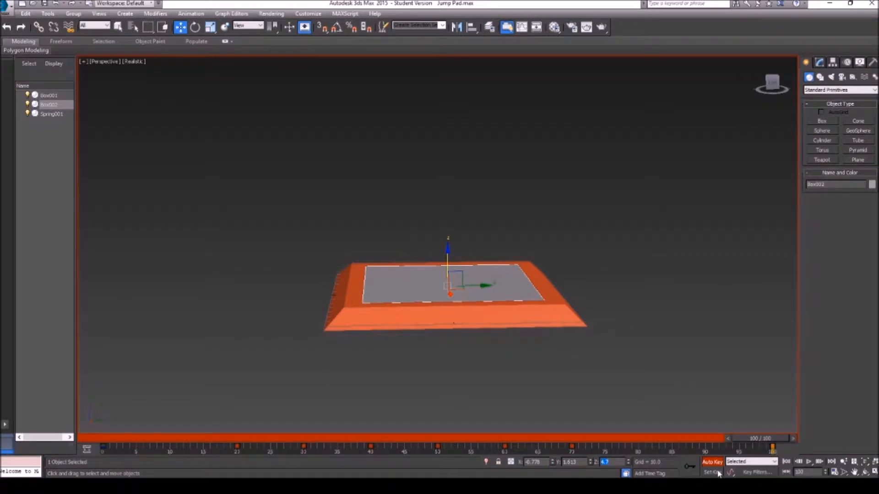
Step: Play the plate's launch animation and set the playback speed to 2x in the time configuration
click(808, 464)
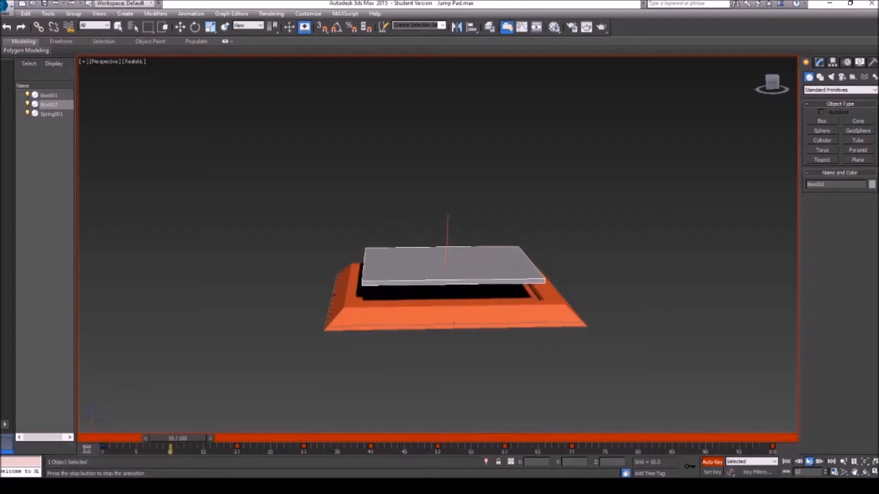
click(808, 461)
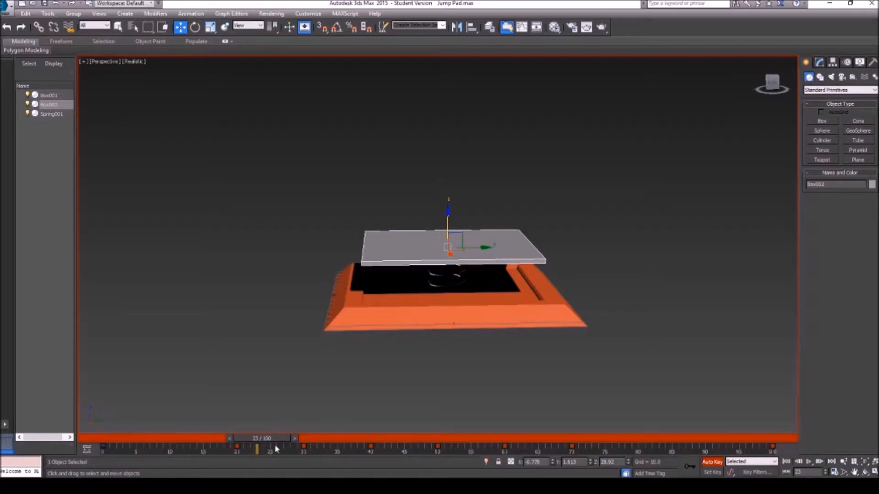
click(833, 472)
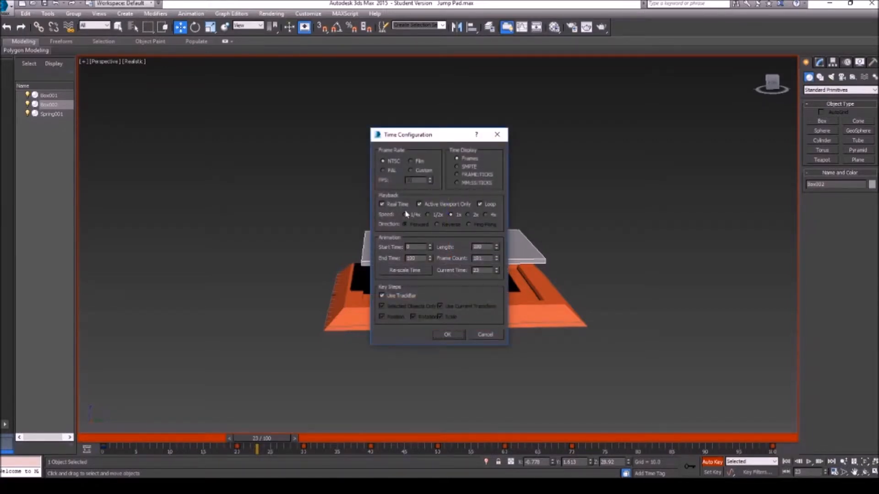
click(468, 214)
click(451, 333)
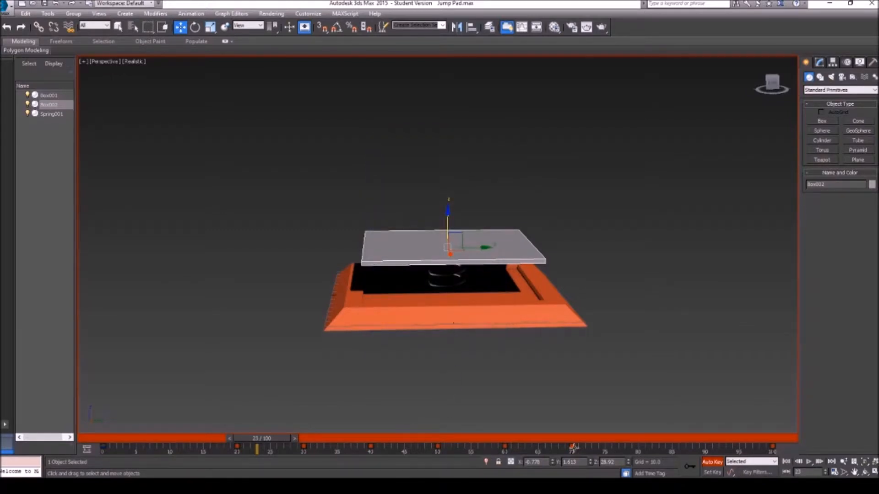
Step: Replay the plate's animation at the new speed and return to frame 0
click(809, 461)
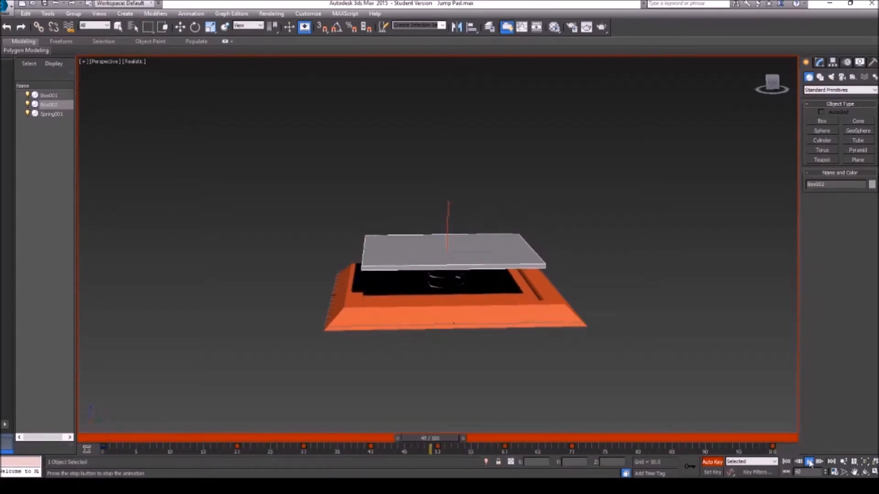
click(809, 462)
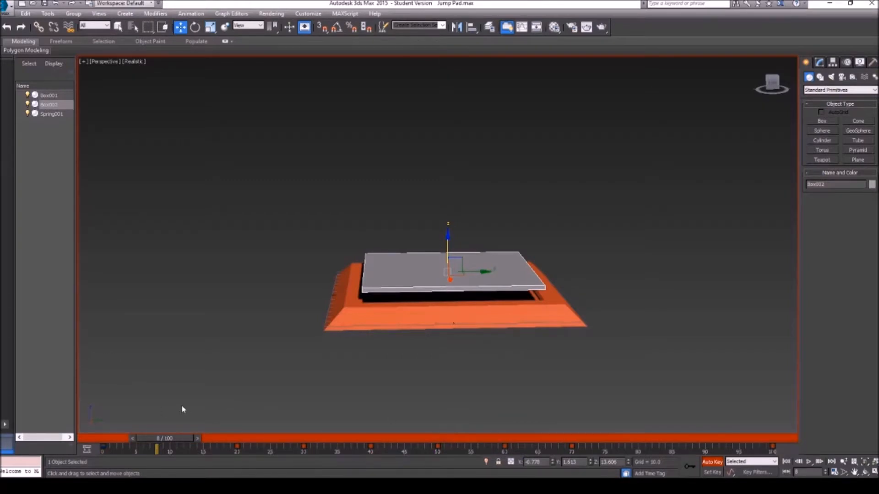
drag(175, 434, 123, 437)
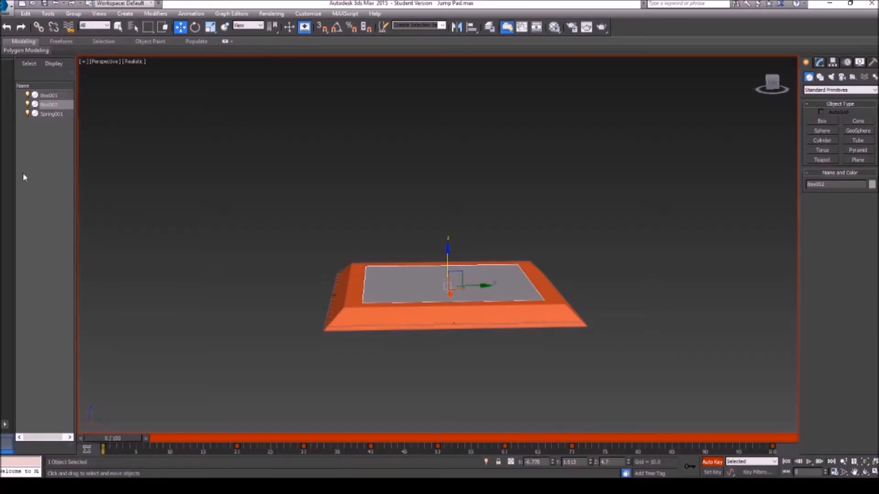
click(11, 8)
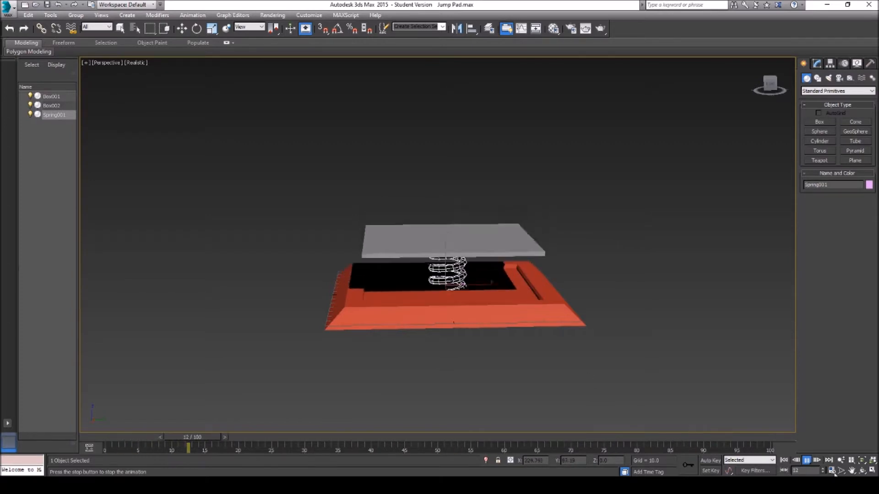
Step: Stop the playback, go to frame 5 and convert the spring to an Editable Mesh
click(807, 460)
drag(488, 437, 164, 402)
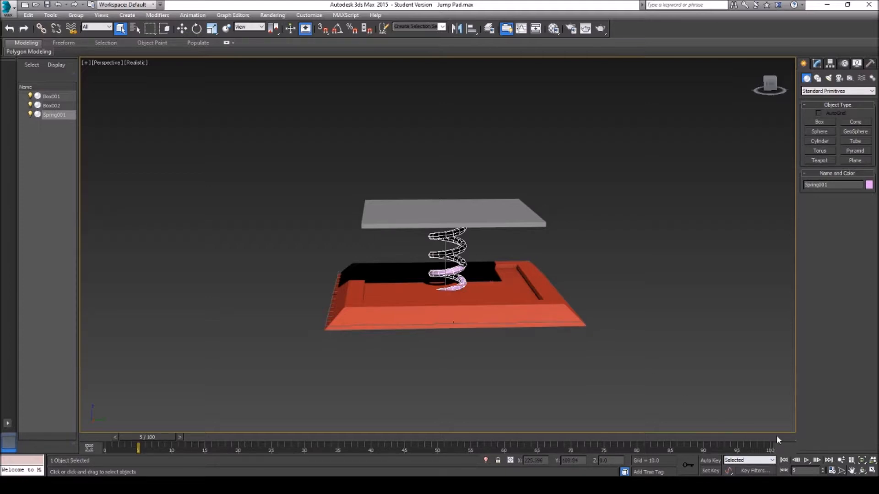
right_click(456, 251)
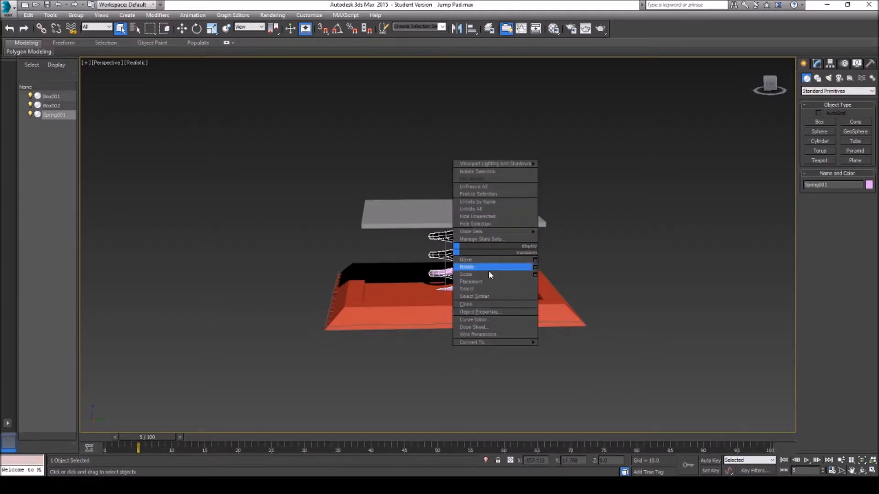
mouse_move(521, 343)
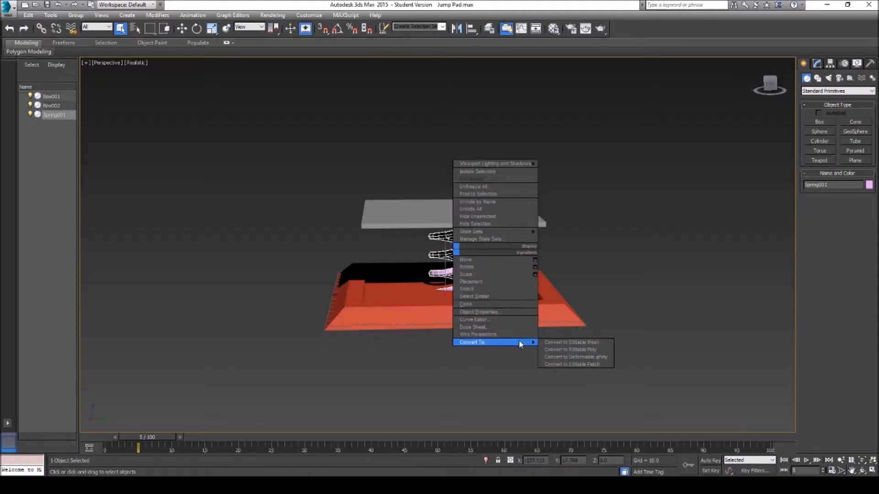
click(573, 343)
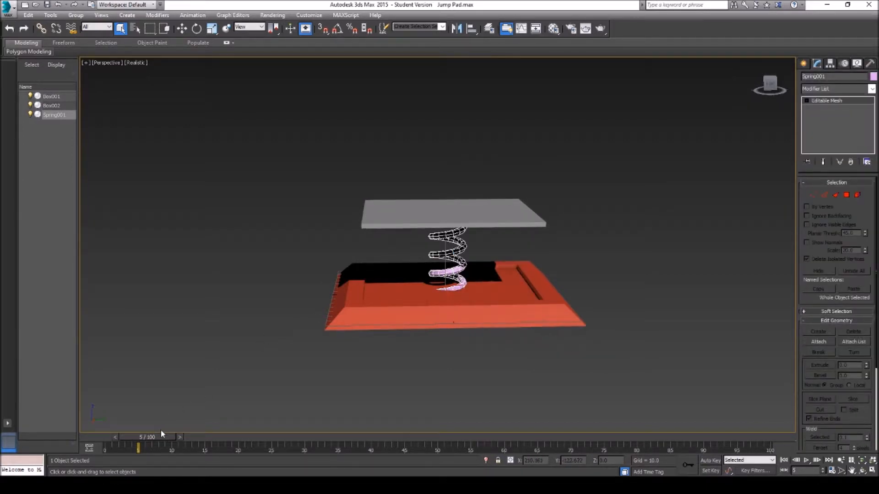
Step: Turn on automatic keyframing and flatten the spring at frame 0 to about 3.6% Z scale, hiding it beneath the plate
drag(158, 437, 121, 435)
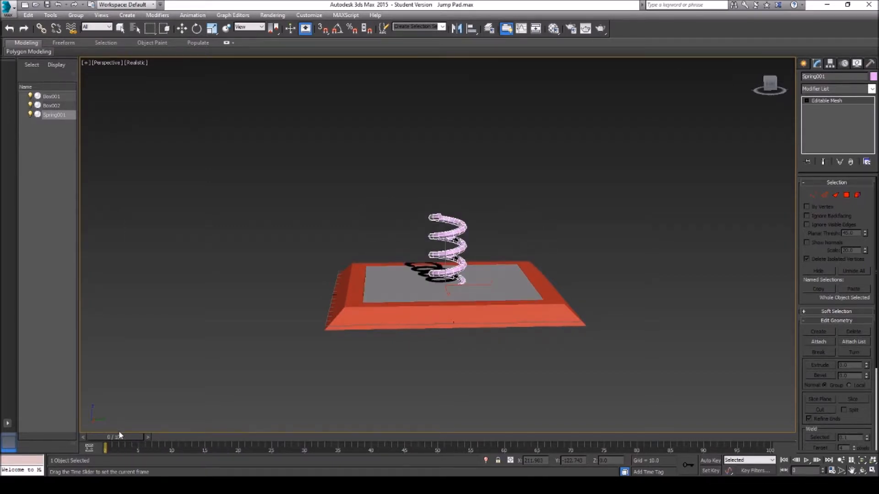
key(q)
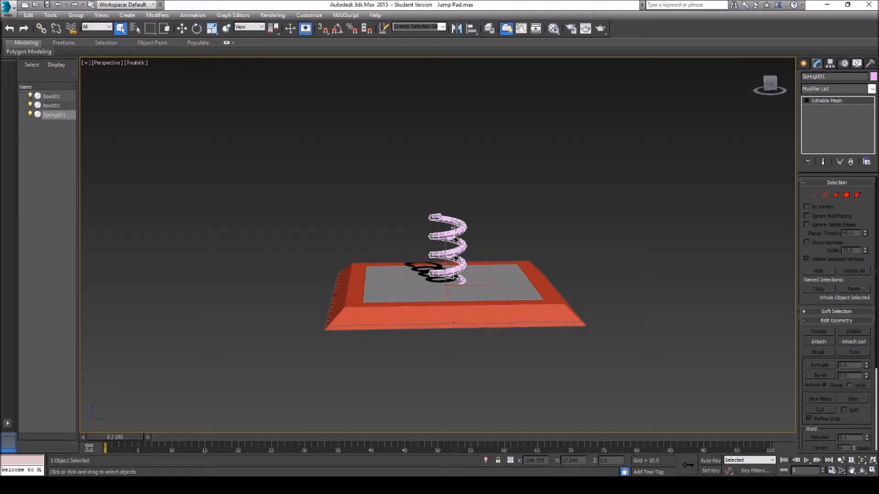
right_click(446, 255)
click(466, 280)
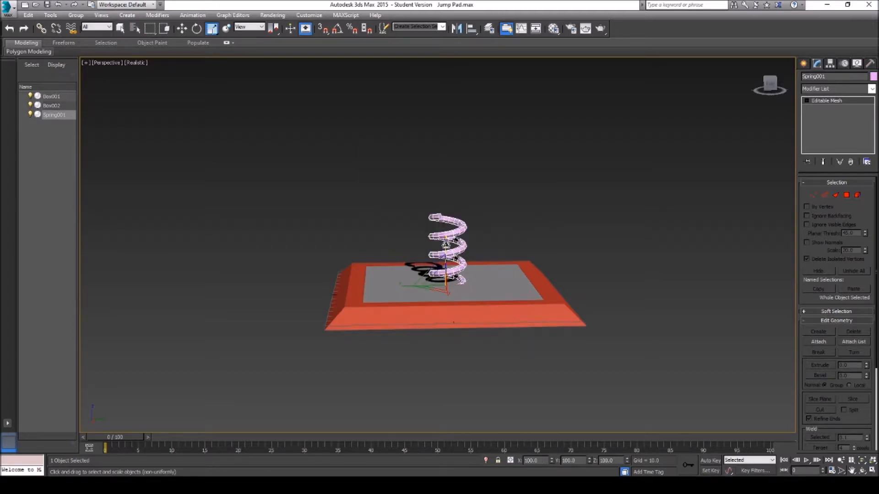
click(710, 461)
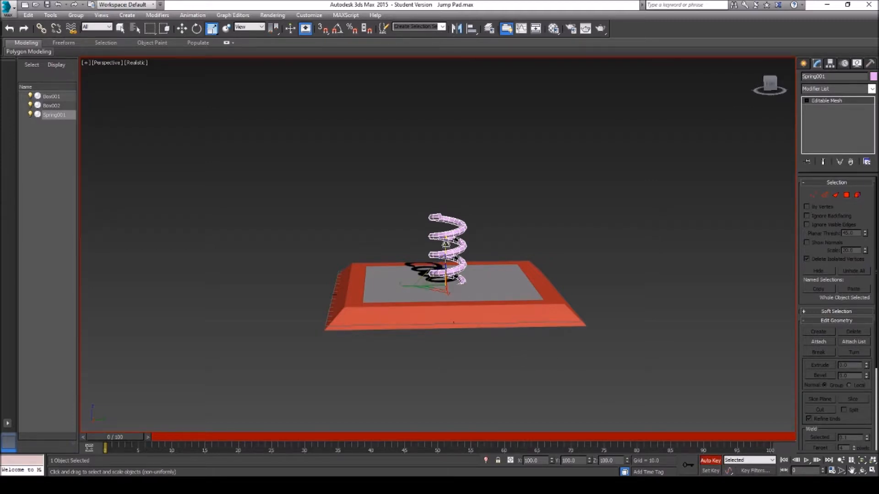
drag(445, 243, 328, 51)
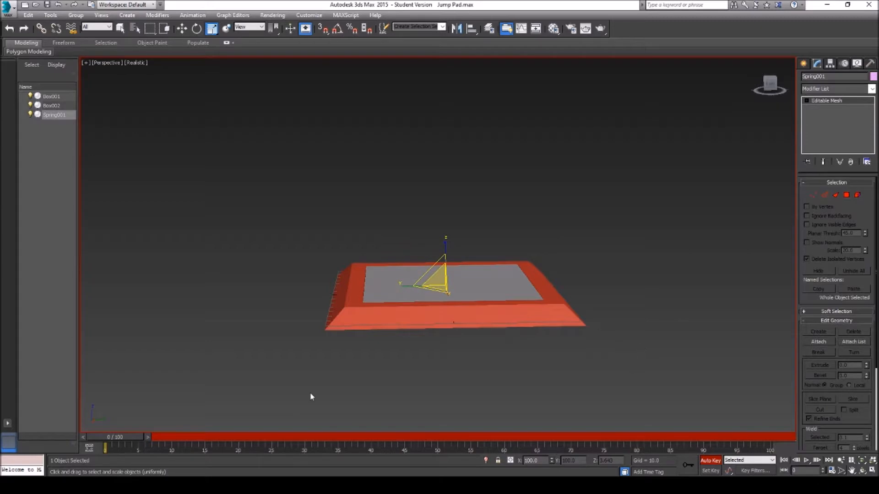
Step: Stretch the spring up to the raised plate at frame 5 with a Z scale of 96, and examine the spring up close
drag(128, 437, 157, 440)
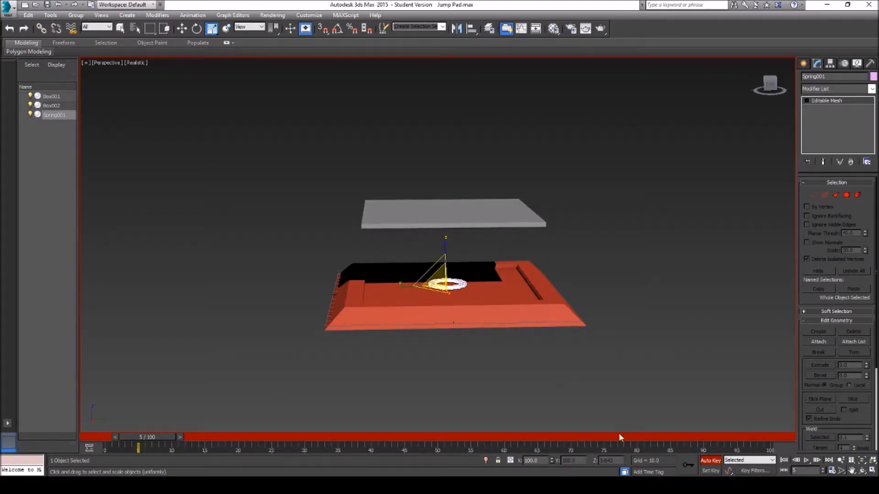
drag(449, 235, 408, 105)
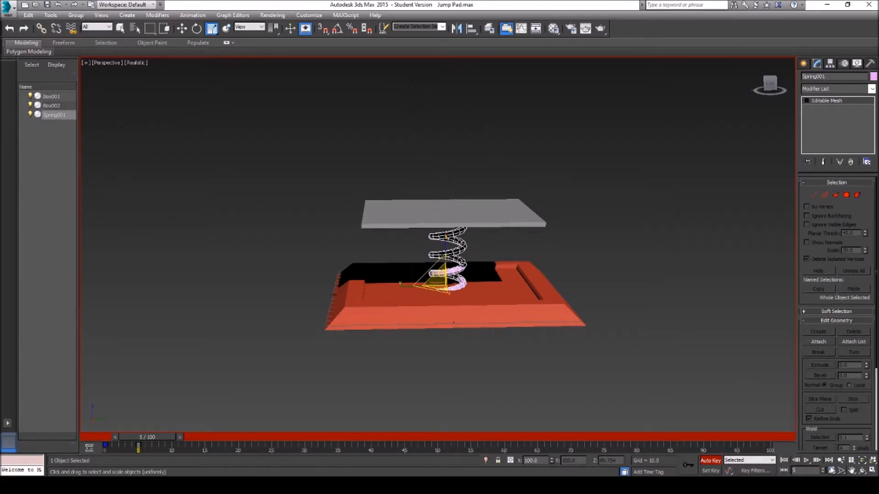
click(862, 471)
drag(493, 293, 457, 238)
right_click(457, 238)
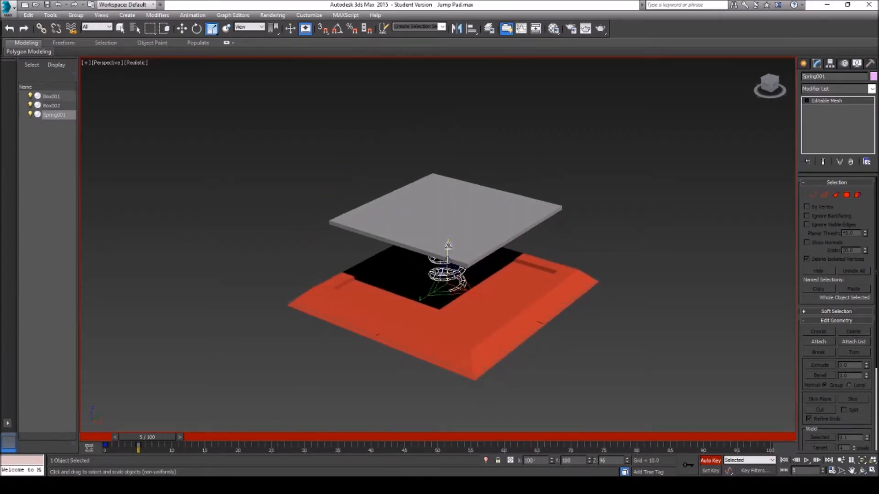
click(862, 470)
drag(537, 310, 494, 277)
scroll(463, 276, up, 6)
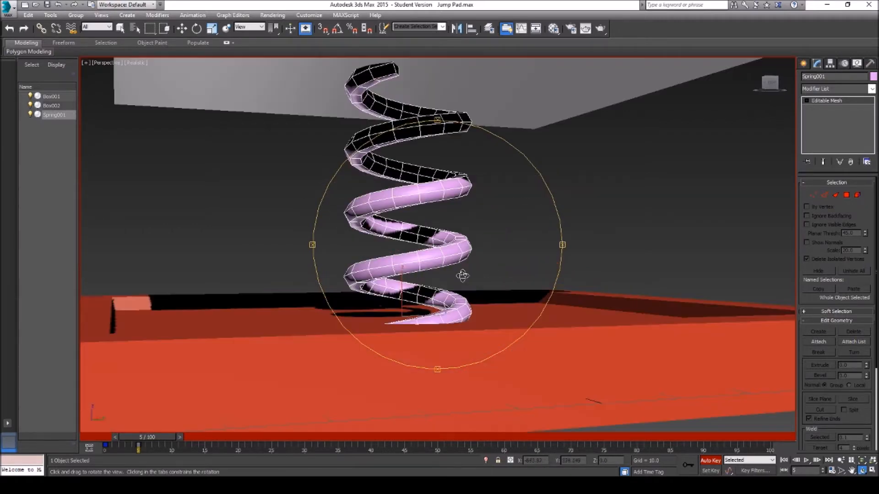
Step: Compress the spring at frame 15 to about 59.6% Z scale so it ends beneath the lowered plate
scroll(460, 274, down, 6)
drag(461, 274, 481, 249)
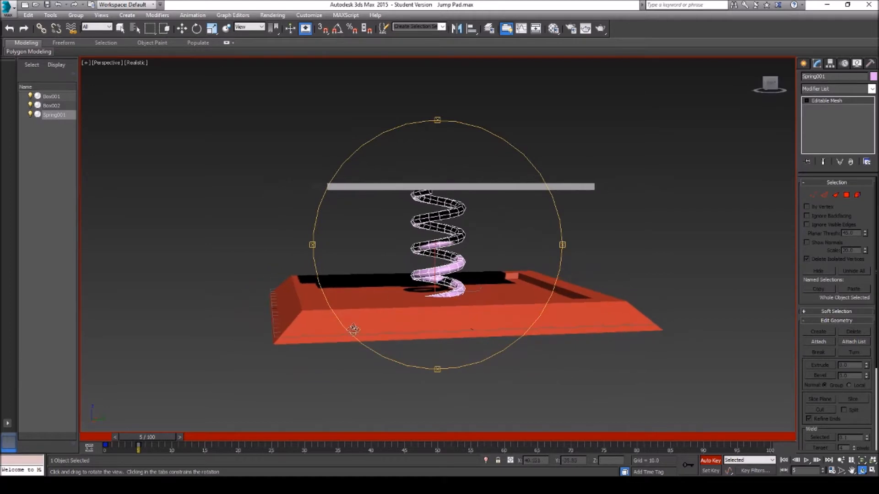
drag(154, 440, 217, 445)
key(ctrl+r)
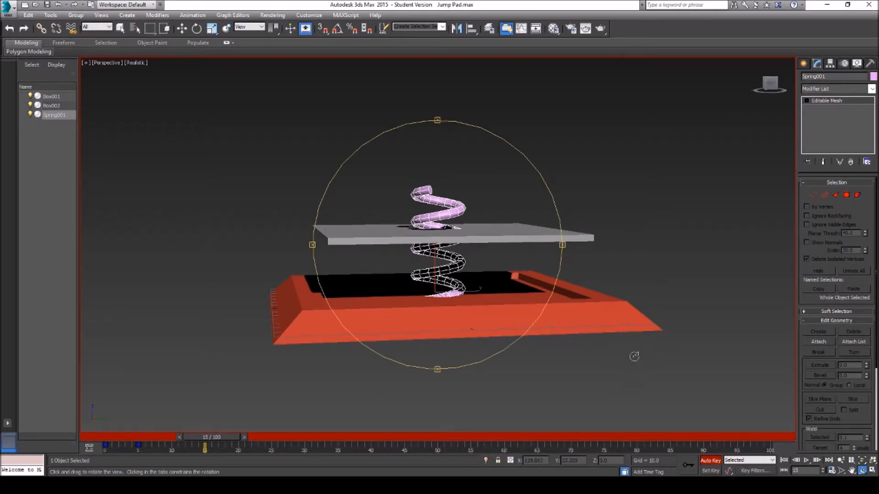
right_click(471, 248)
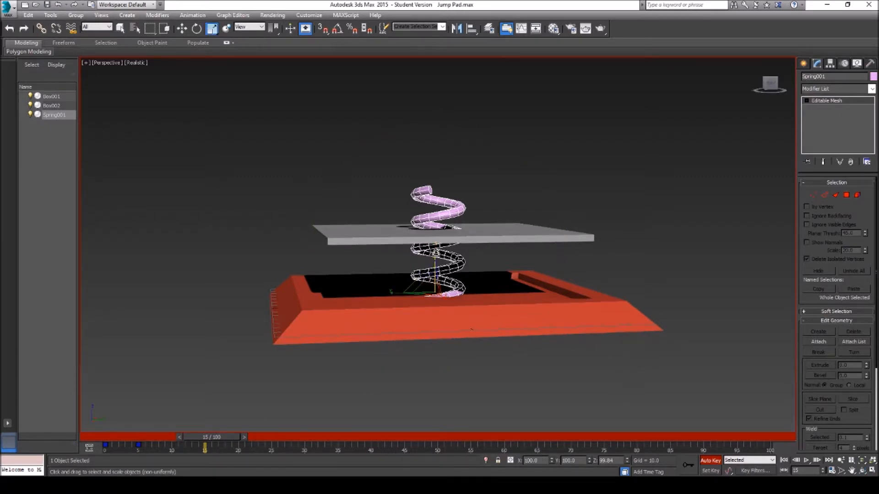
drag(436, 253, 431, 279)
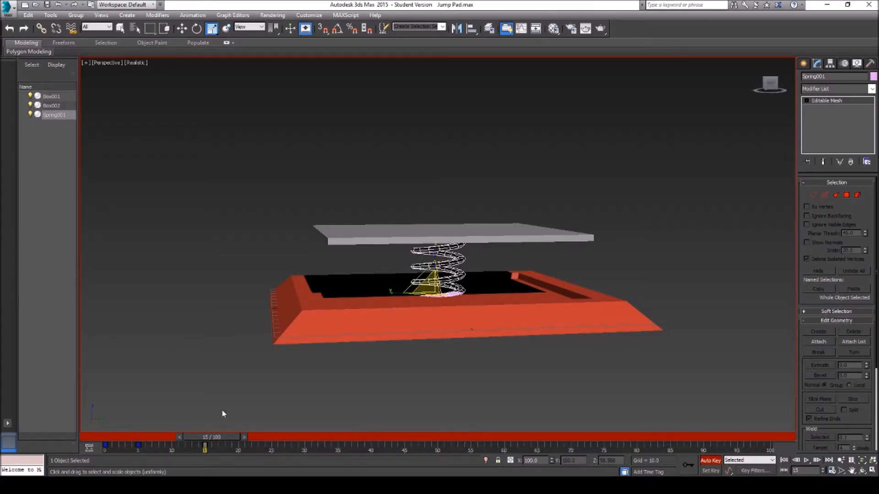
Step: Stretch the spring's Z scale by about 161% at frame 25 so it reaches the raised plate, and check the fit
drag(218, 436, 283, 442)
drag(434, 257, 436, 219)
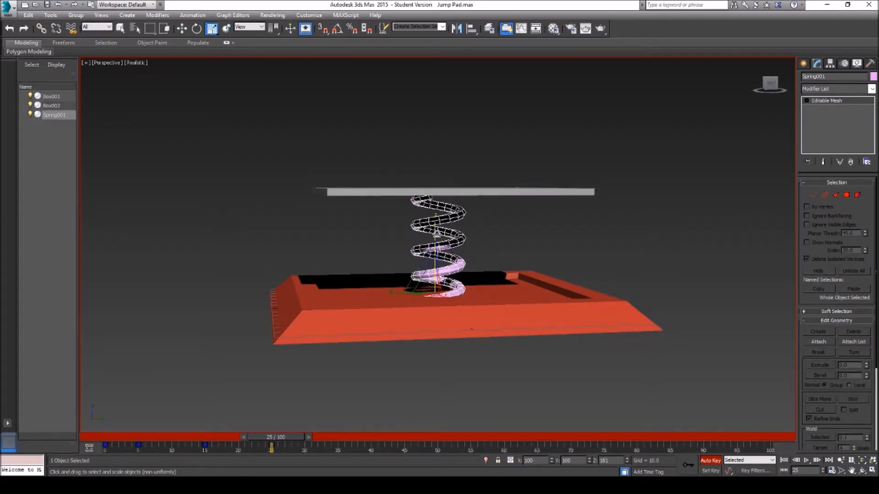
click(861, 472)
drag(530, 291, 482, 270)
right_click(284, 437)
click(477, 267)
Step: Compress the spring's Z scale by about 66% at frame 35 to meet the plate, and check the fit from the side
drag(280, 440, 341, 438)
key(ctrl+r)
key(r)
drag(437, 245, 432, 264)
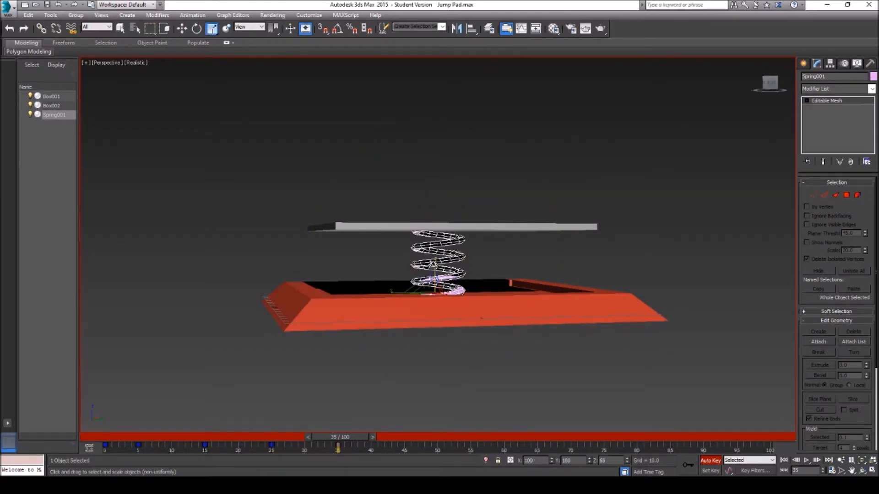
click(862, 471)
mouse_move(428, 268)
mouse_down()
mouse_move(427, 280)
mouse_move(418, 272)
mouse_move(442, 276)
mouse_move(441, 258)
mouse_up()
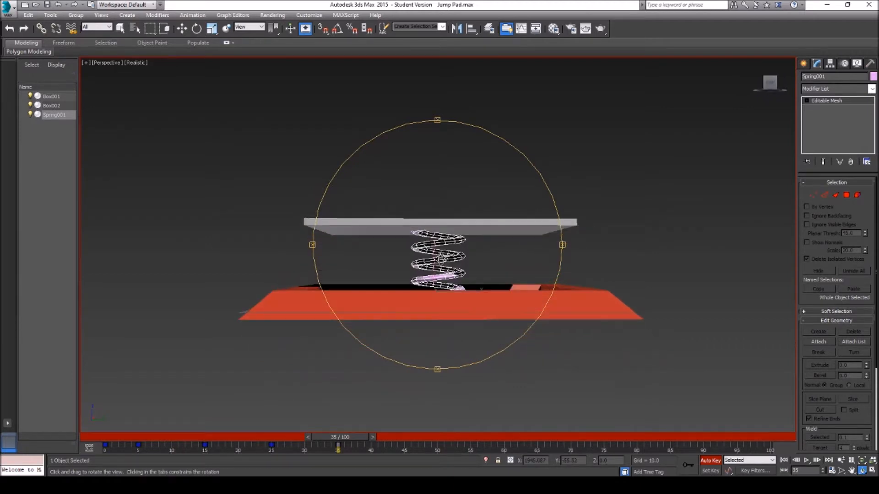
right_click(359, 423)
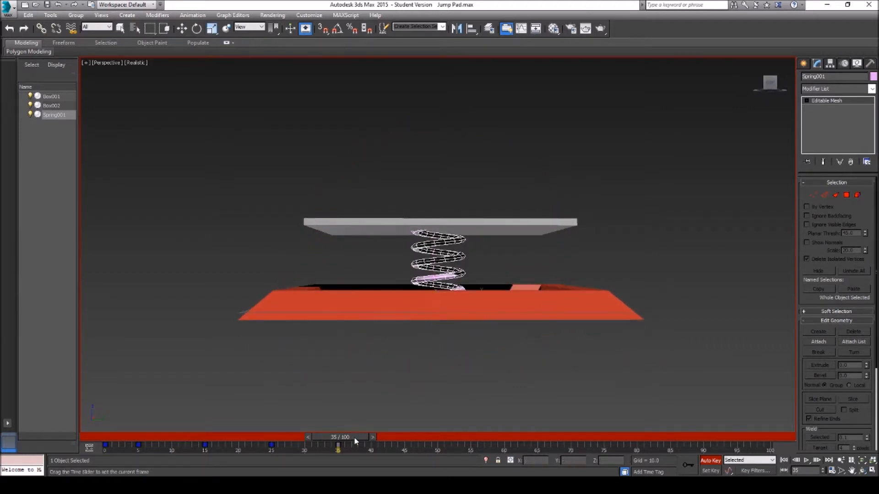
Step: Scale the spring in Z to meet the plate, by about 152% at frame 45 and about 72% at frame 55
drag(355, 440, 421, 441)
alt+middle_drag(437, 249, 437, 268)
drag(436, 263, 437, 241)
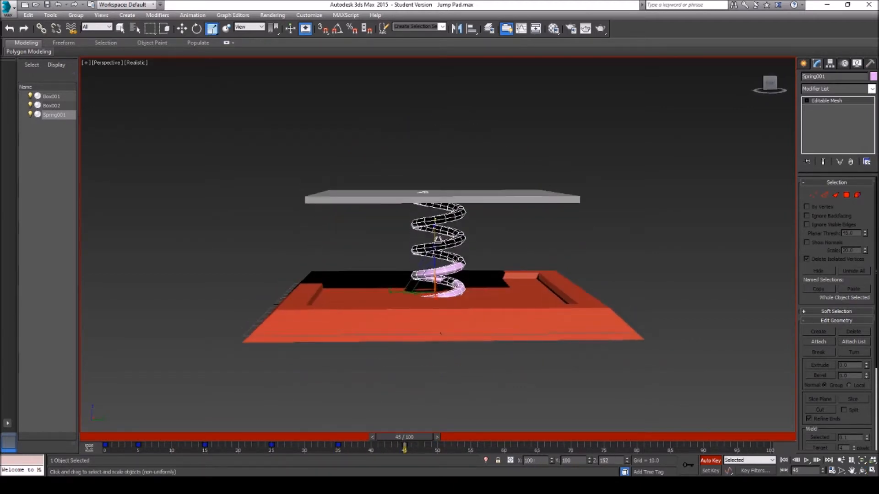
drag(404, 441, 470, 441)
drag(435, 242, 433, 265)
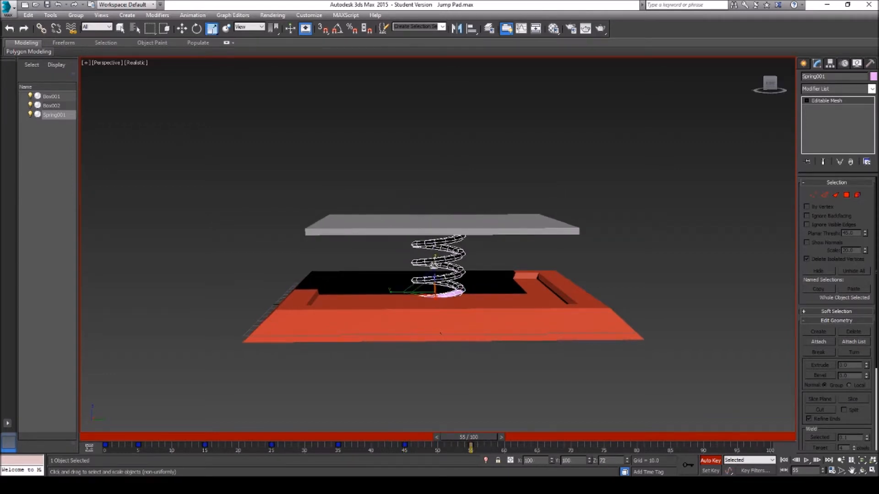
Step: Keyframe the spring's Z scale to follow the plate at frames 65, 75 and 85, and flatten it at frame 100
drag(471, 440, 539, 442)
drag(434, 264, 435, 245)
drag(539, 442, 604, 440)
drag(434, 246, 435, 261)
drag(603, 436, 670, 438)
drag(433, 257, 434, 245)
drag(667, 437, 771, 447)
drag(435, 246, 374, 153)
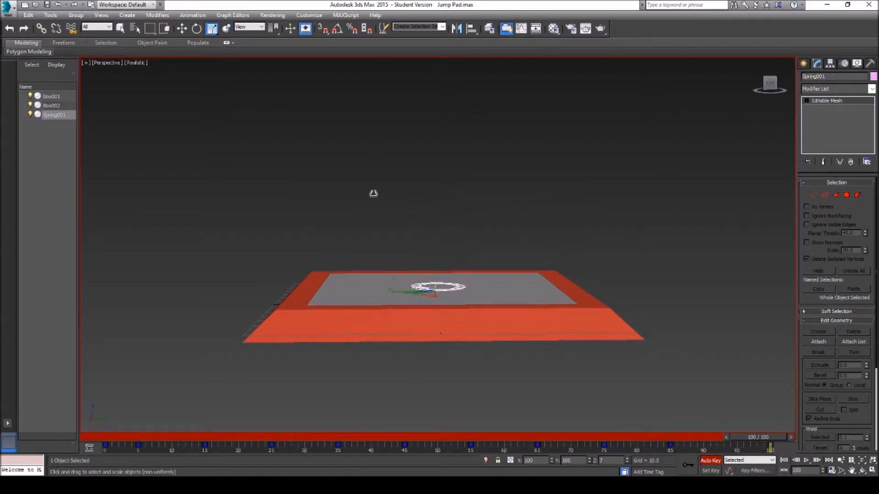
Step: Play back the animation and examine from several angles how the spring follows the plate
click(806, 461)
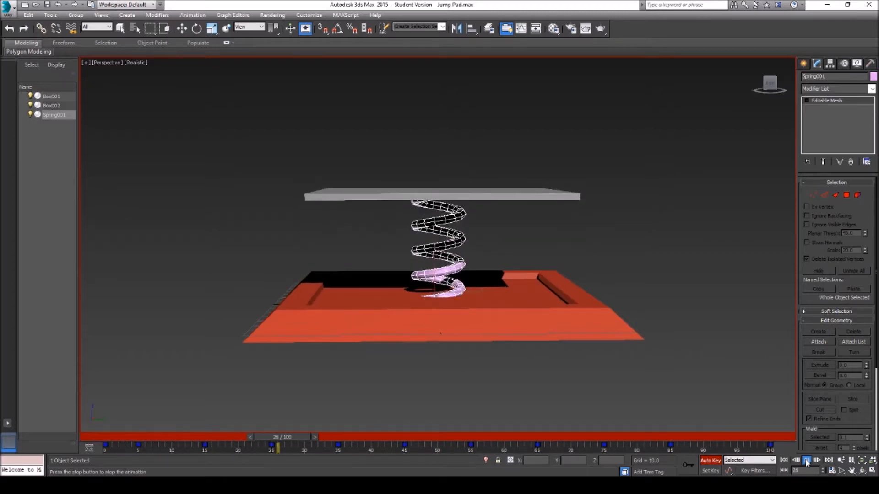
click(806, 460)
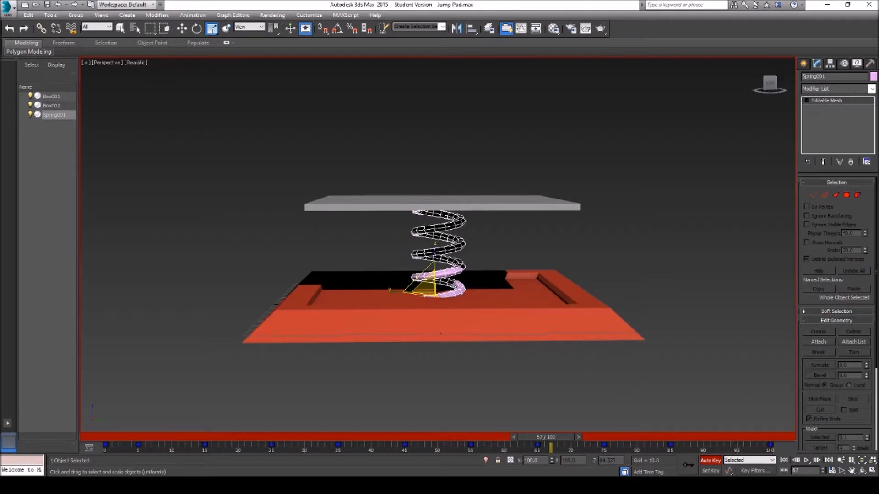
click(851, 471)
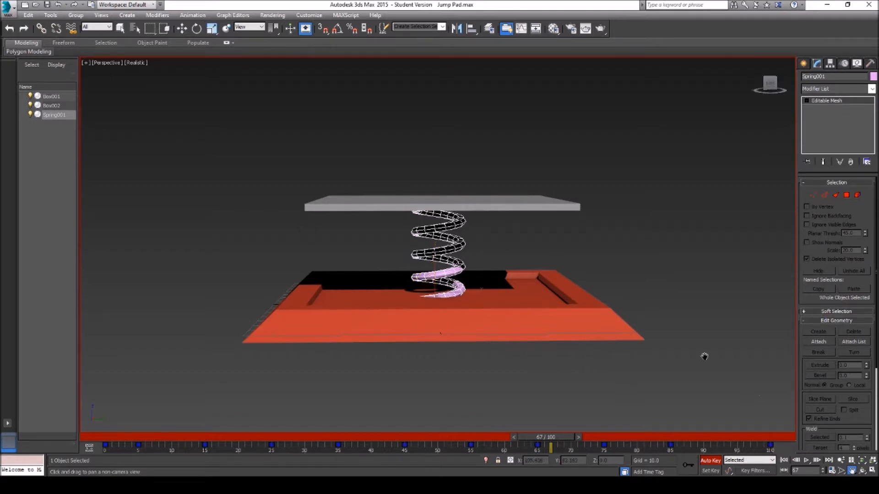
click(862, 470)
drag(445, 278, 438, 260)
scroll(443, 263, down, 2)
scroll(443, 262, up, 1)
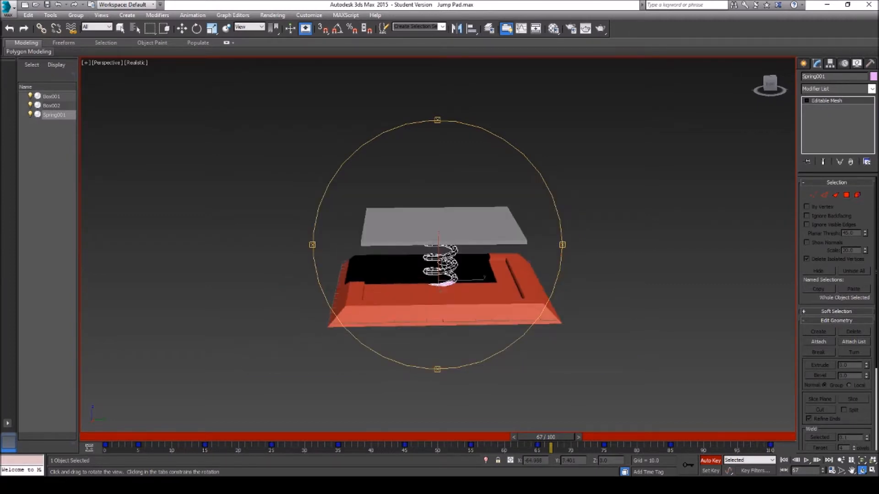
click(806, 460)
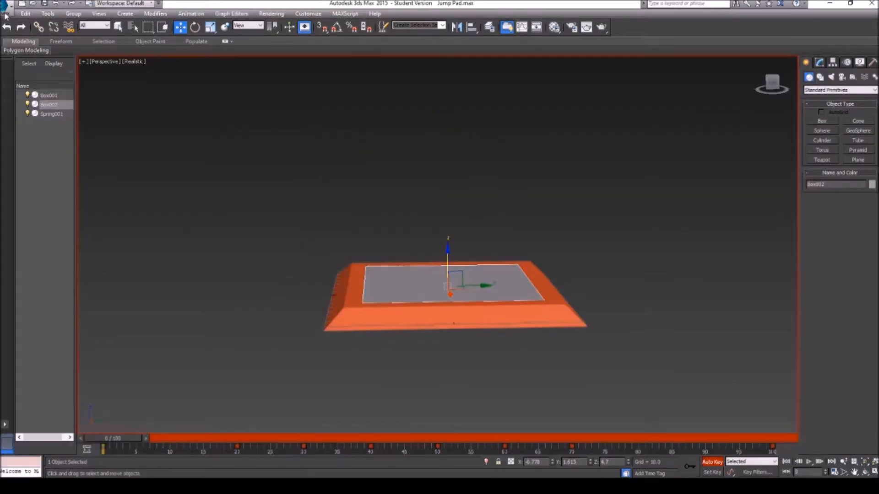
Step: Start exporting the scene in FBX format, replacing the existing Jump Pad.FBX file
click(6, 11)
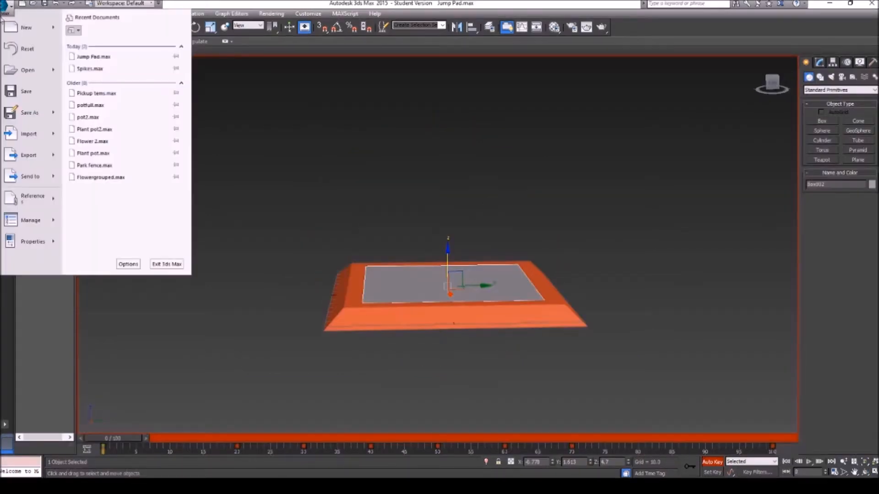
mouse_move(30, 155)
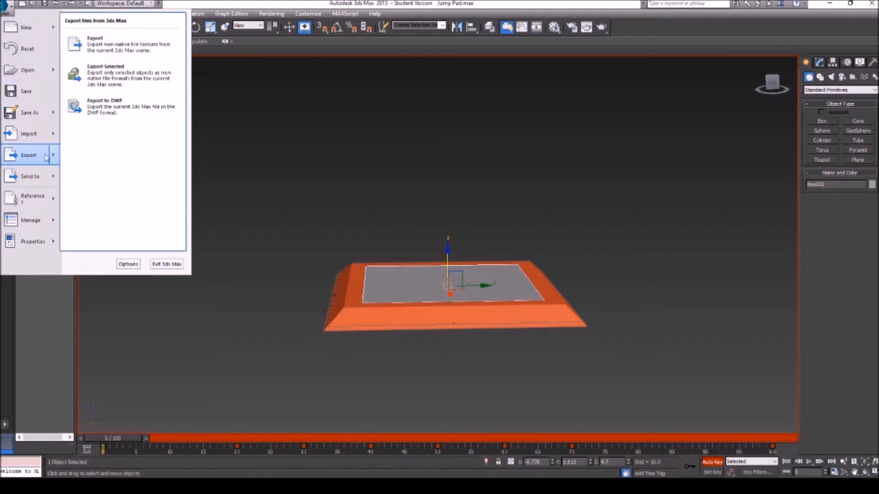
click(128, 52)
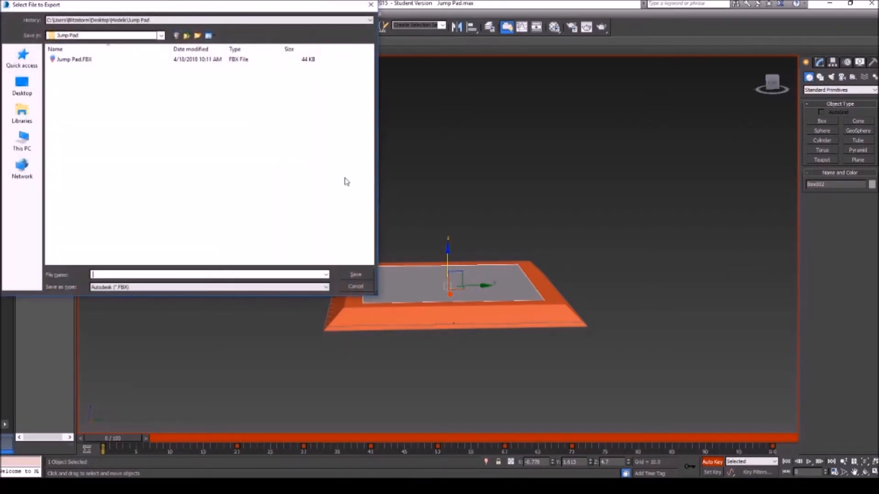
click(71, 60)
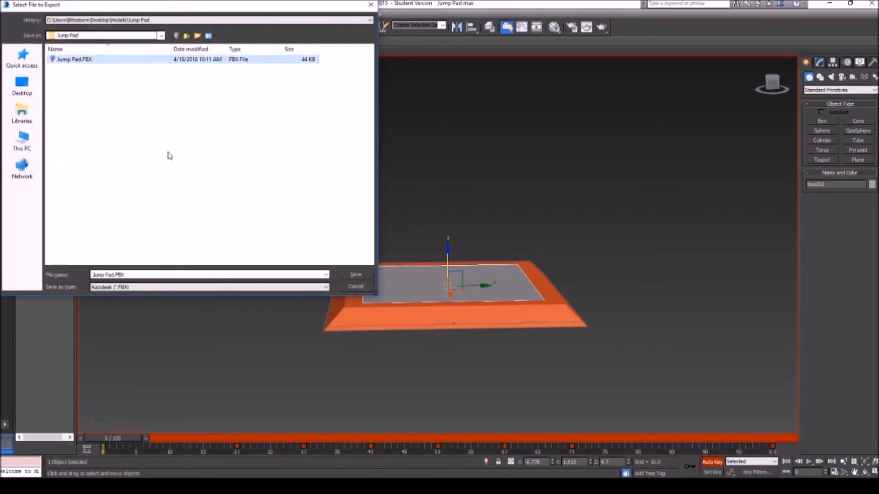
click(356, 275)
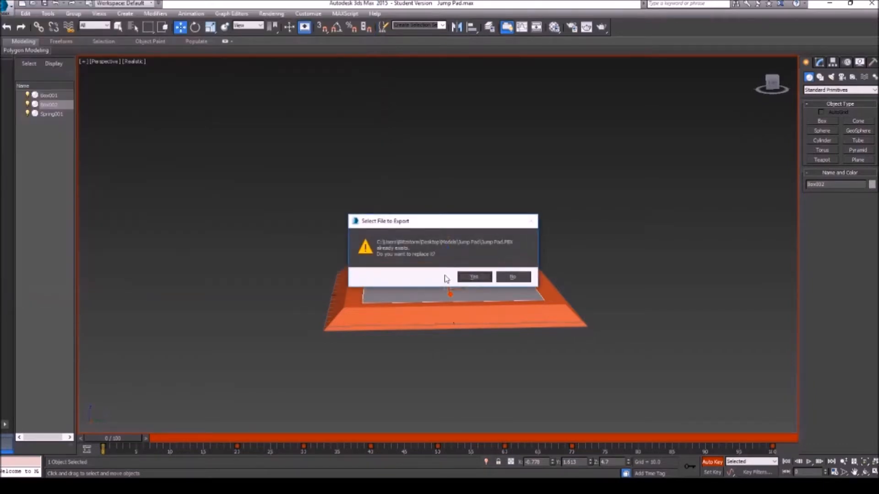
click(474, 277)
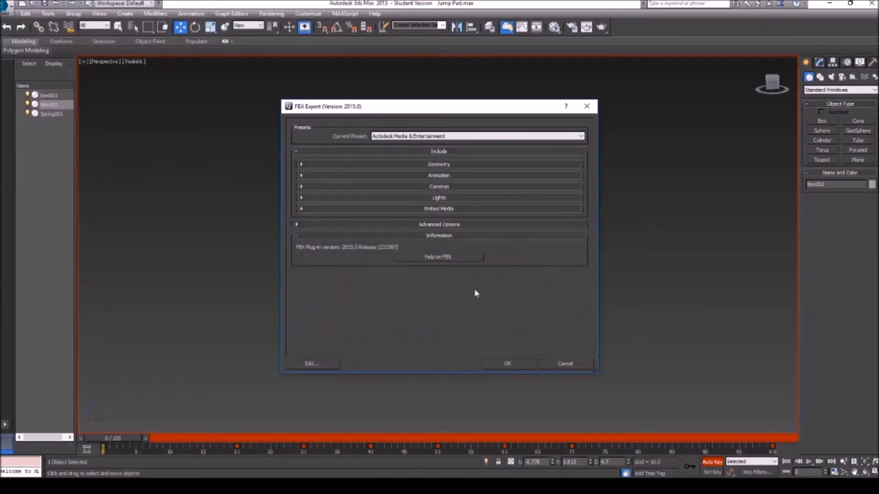
Step: Expand the Animation export options to check them, and complete the FBX export
click(447, 176)
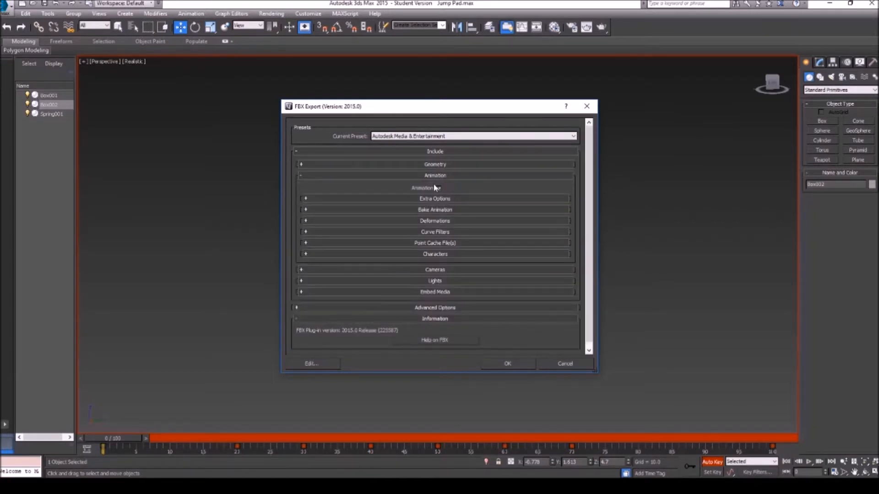
click(508, 364)
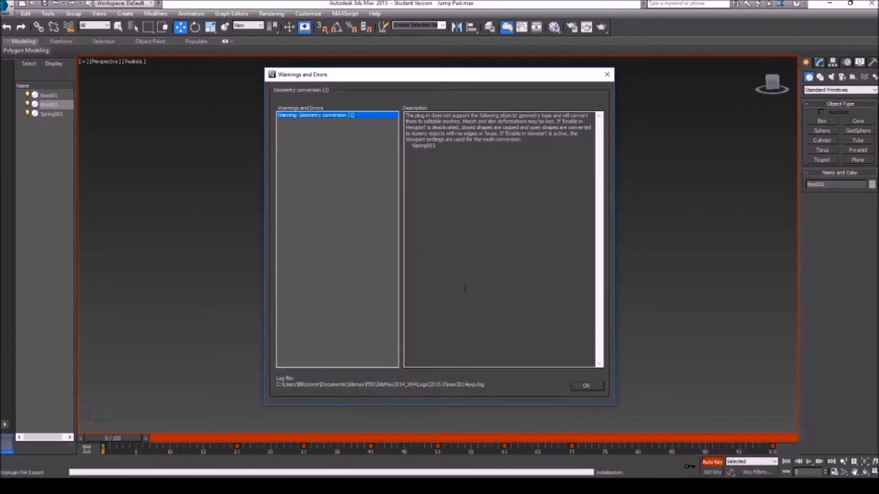
click(587, 386)
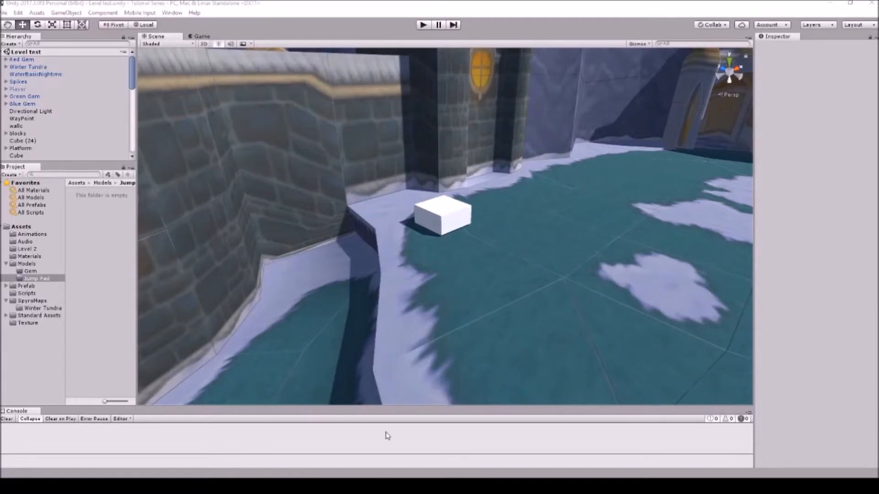
Step: Switch to Unity, import the Jump Pad FBX into the Models/Jump Pad folder and place it in the scene near the white block
click(26, 264)
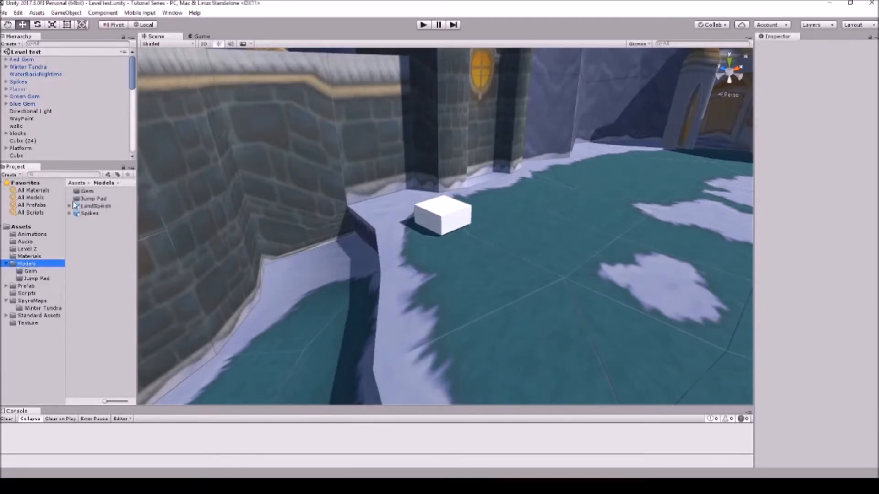
right_click(83, 239)
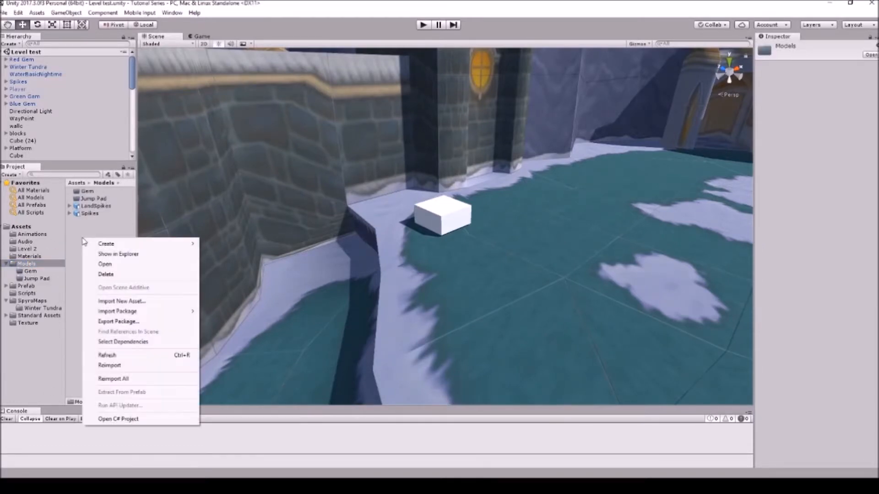
mouse_move(118, 247)
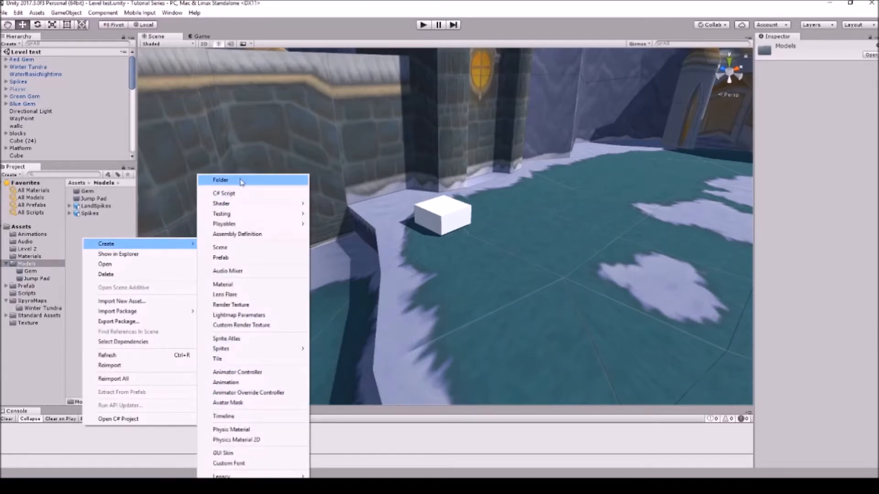
double_click(94, 199)
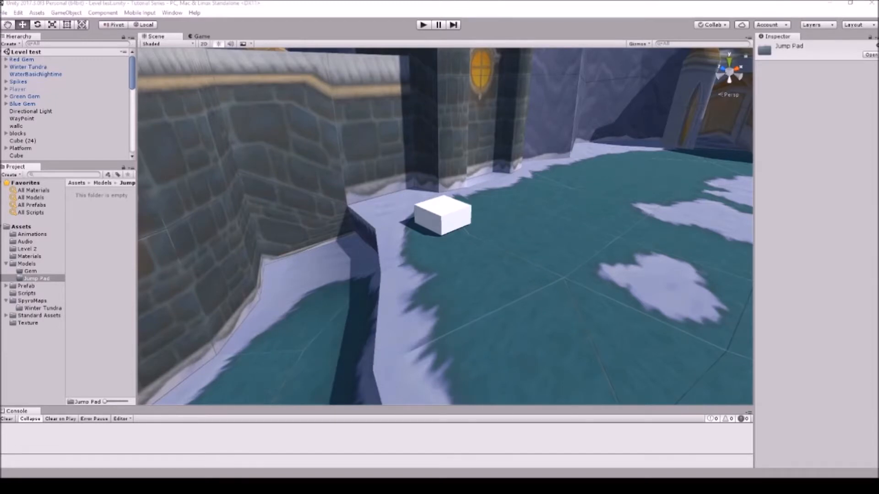
drag(754, 120, 96, 232)
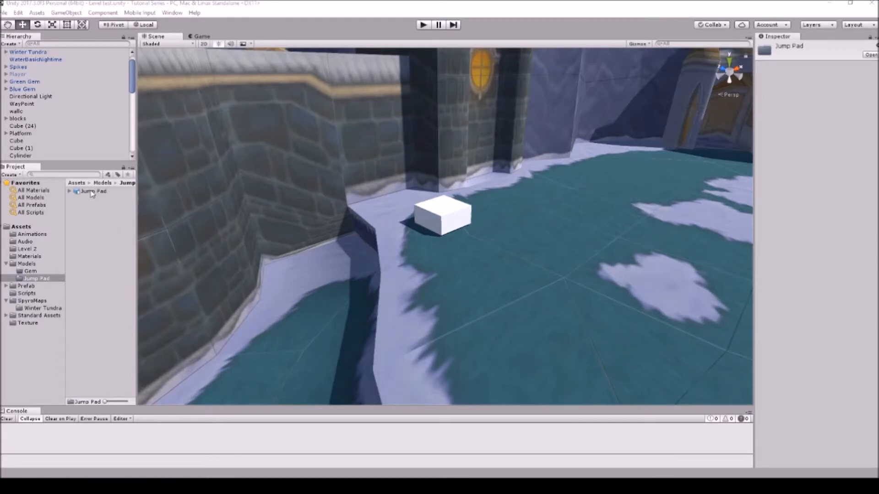
drag(405, 256, 494, 267)
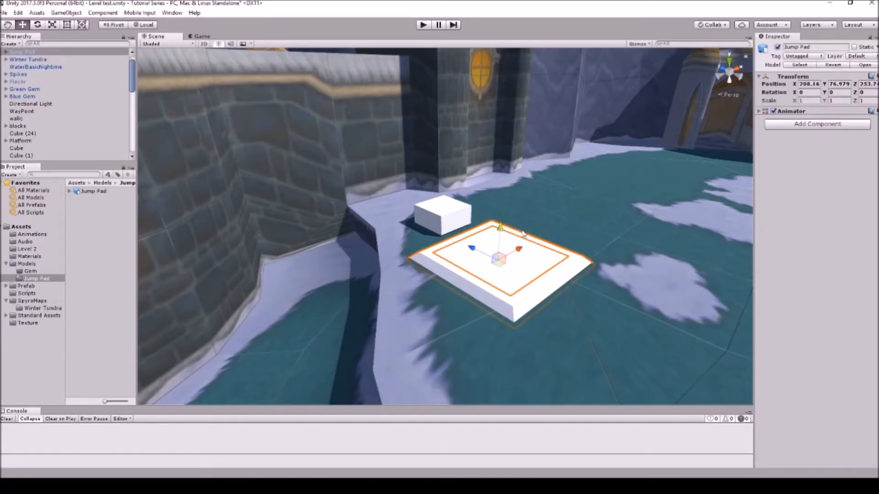
Step: Select the Spikes trap in the scene to check its scale values as a reference
click(6, 25)
right_drag(297, 162, 269, 98)
click(22, 25)
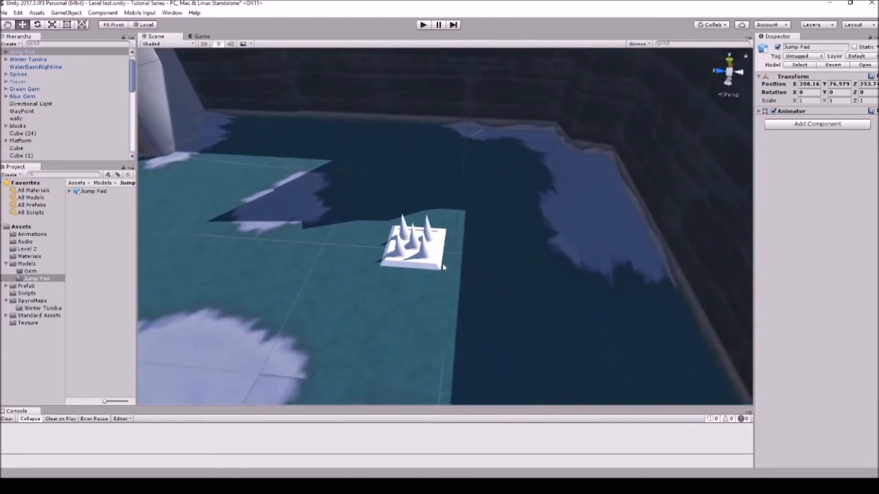
click(430, 259)
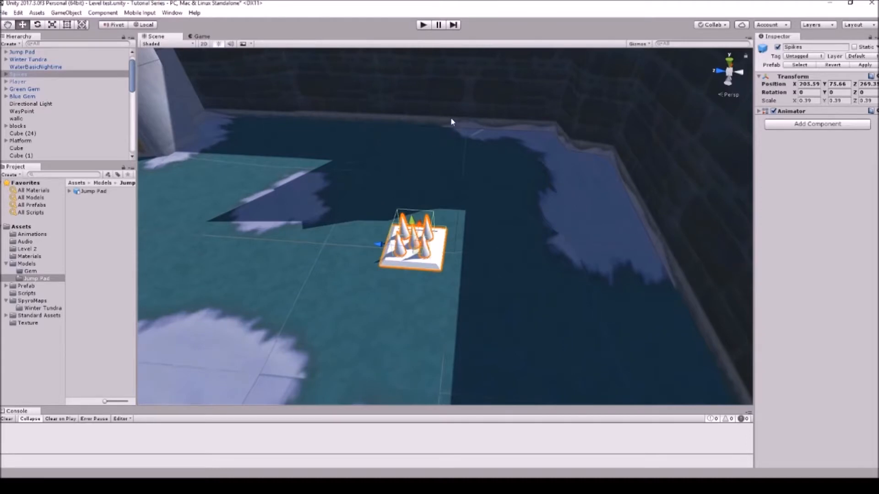
Step: Scale the Jump Pad to 0.39 on the X, Y and Z axes
click(7, 25)
drag(353, 139, 413, 160)
click(22, 26)
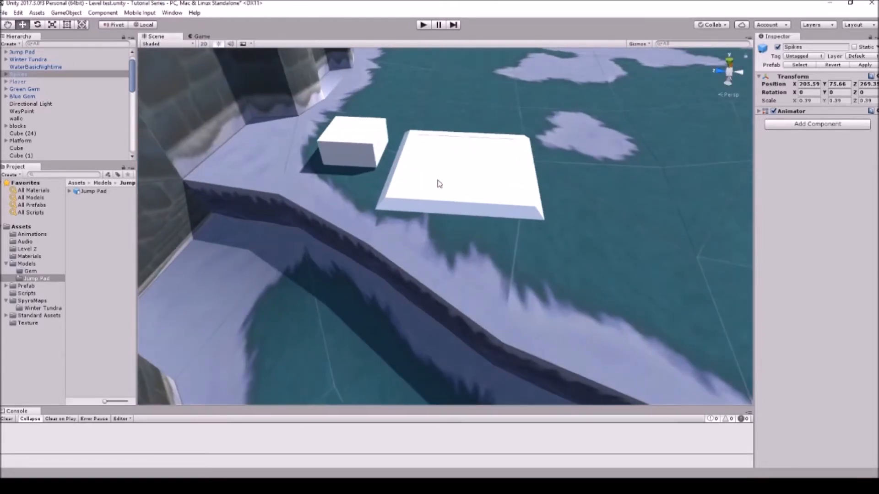
click(451, 201)
click(802, 101)
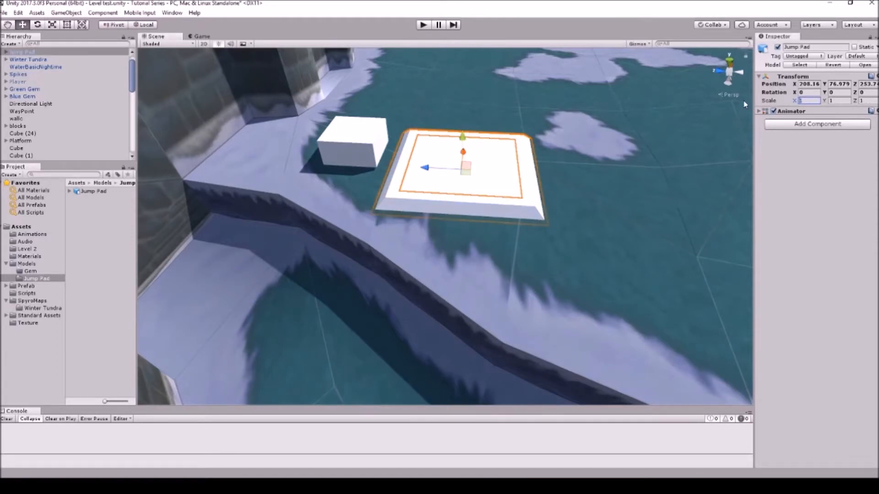
text(.39)
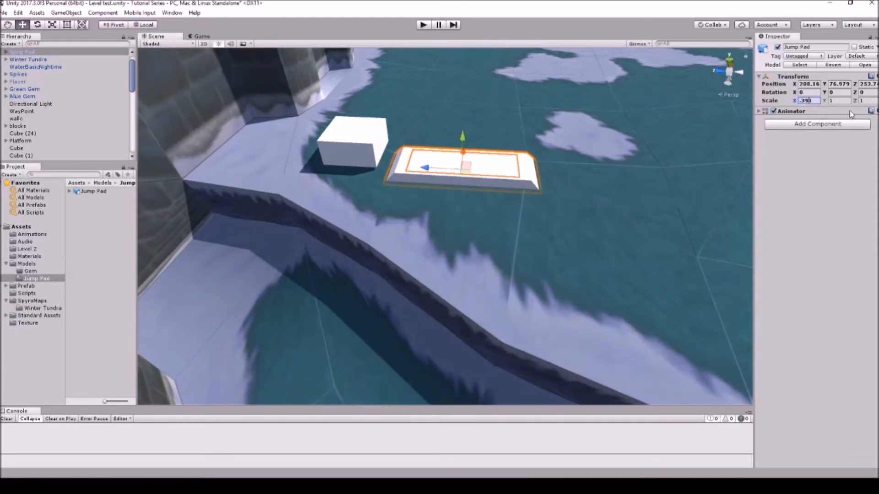
click(839, 100)
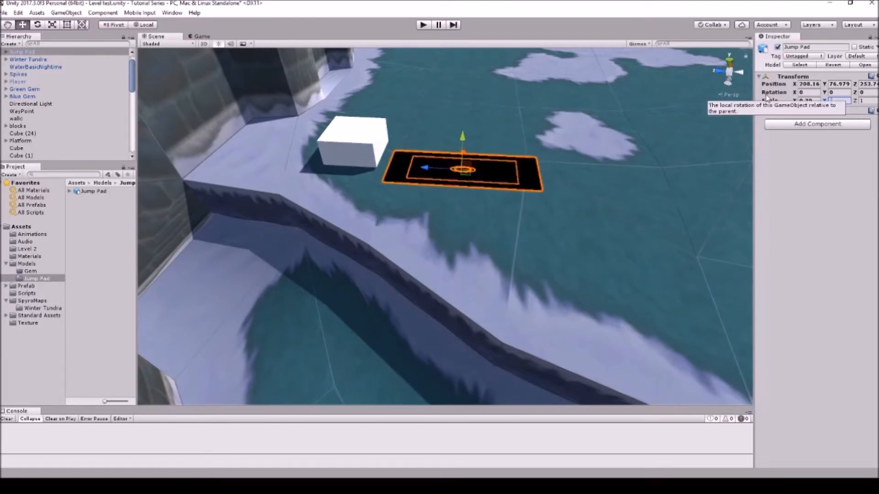
text(.39)
key(Tab)
text(.39)
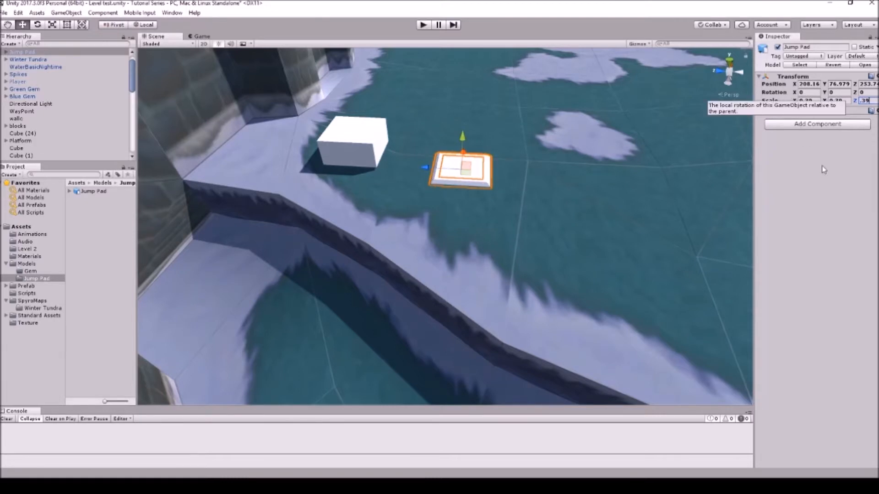
key(Return)
Step: Assign the Take 001 animation clip from the imported model to the Jump Pad object's Animator
click(758, 111)
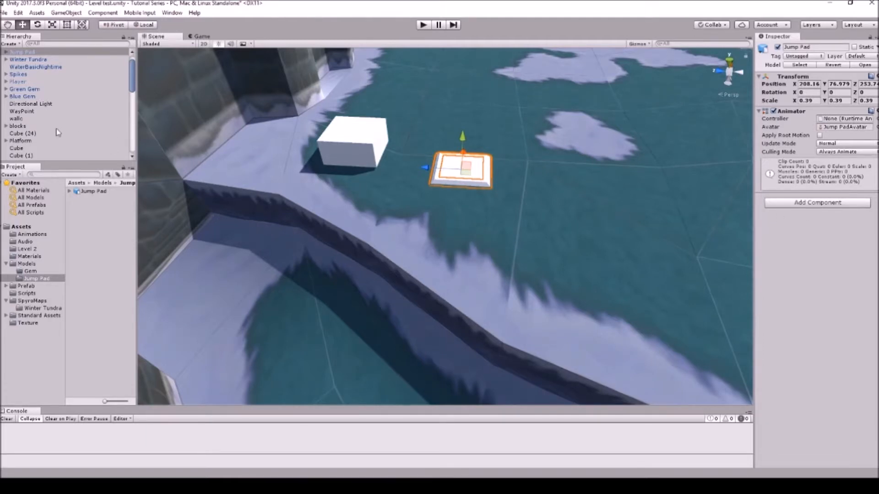
click(70, 191)
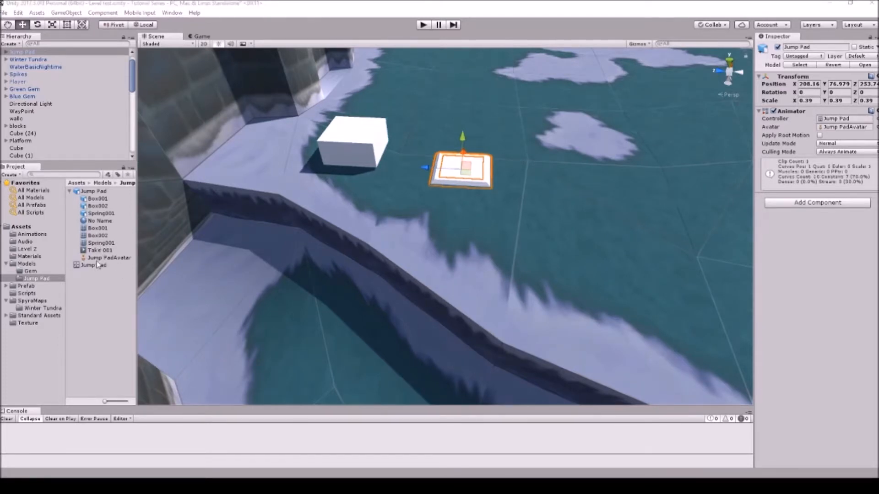
drag(97, 252, 829, 251)
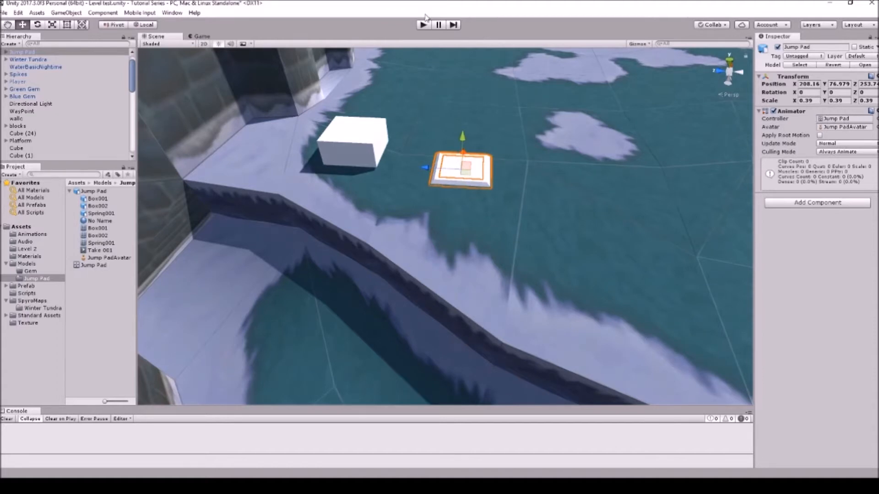
Step: Relocate the Player capsule from the stair plaza to the ice beside the Jump Pad, lowered to Y 77.98
right_drag(501, 193, 156, 61)
click(8, 24)
drag(336, 126, 483, 213)
click(26, 26)
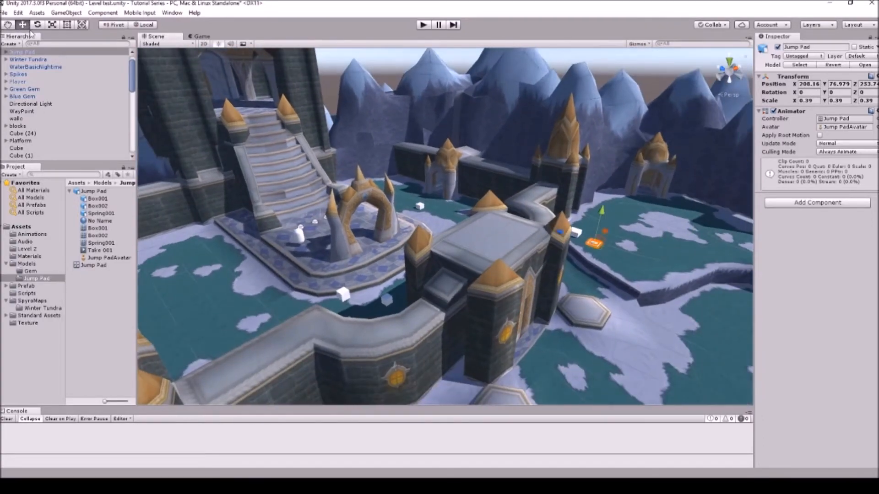
click(298, 233)
drag(300, 235, 646, 264)
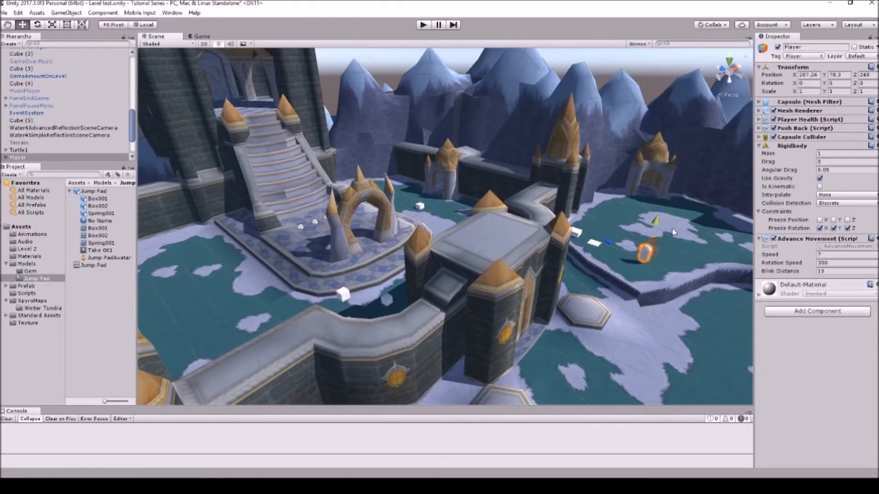
drag(655, 225, 656, 227)
Step: Play the level and turn the camera around the player to watch the Jump Pad's animation, finishing by stopping the game
click(423, 25)
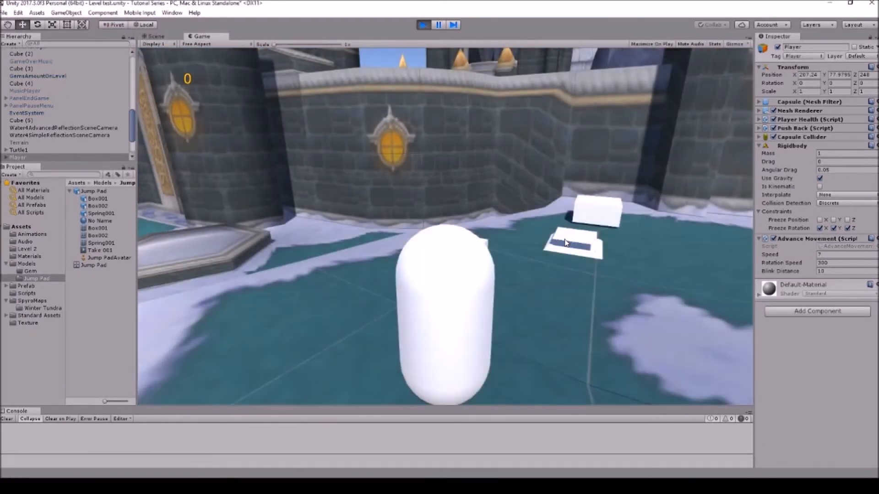
drag(568, 260, 659, 271)
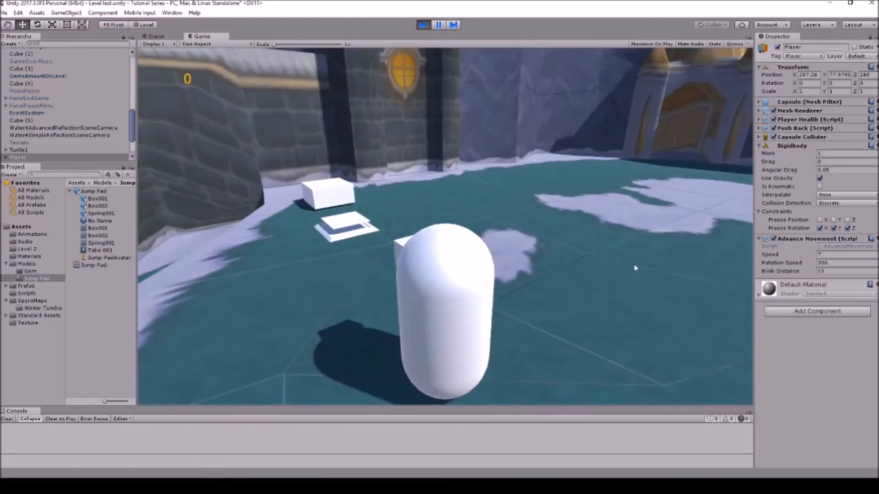
drag(372, 239, 461, 234)
key(w)
scroll(492, 243, down, 4)
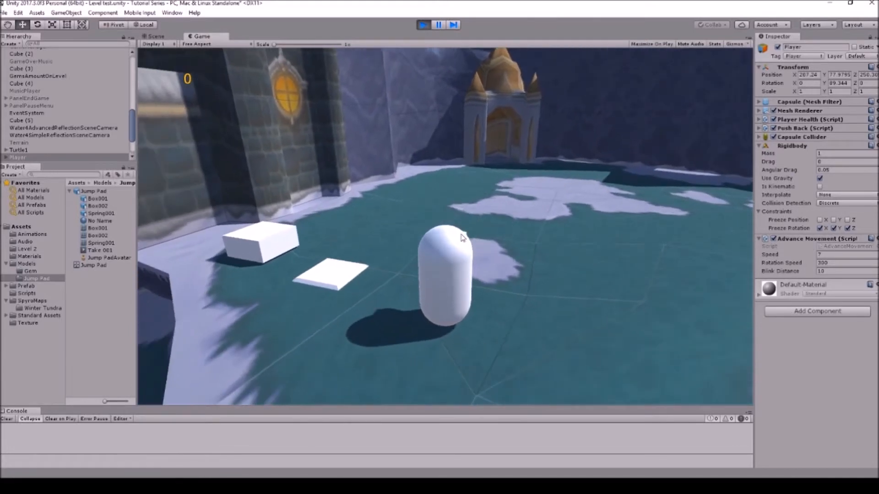
click(421, 28)
Step: Play the level again, walk the player up to and around the Jump Pad, and stop the game
key(ctrl+p)
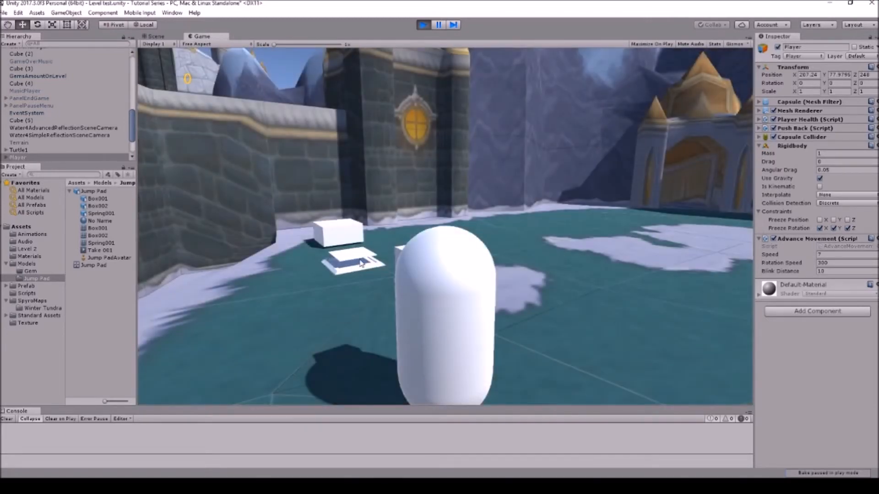
key(w)
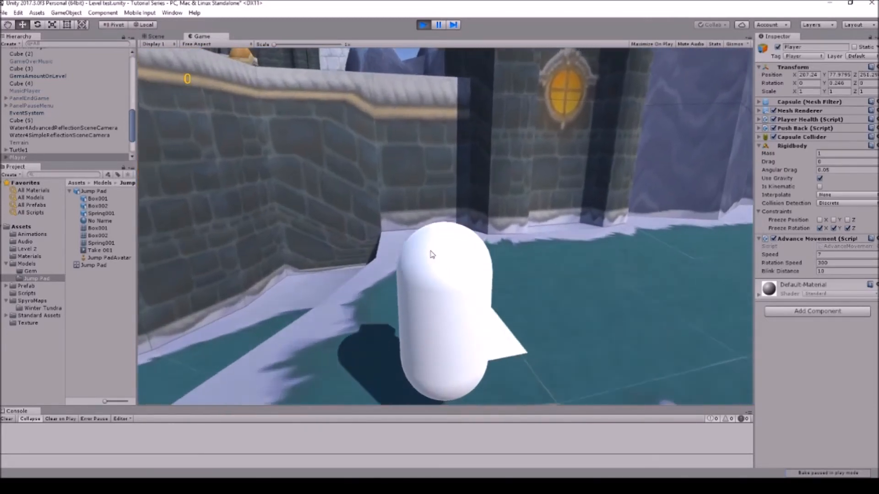
key(w)
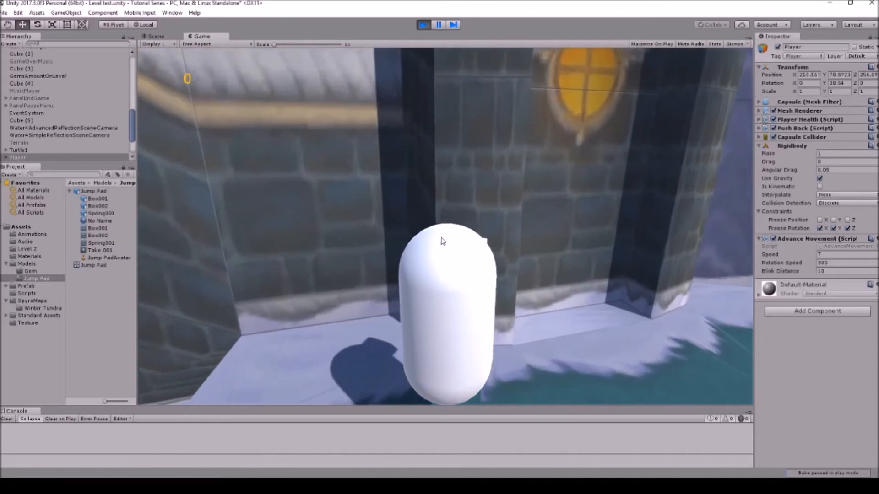
key(a)
key(d)
key(w)
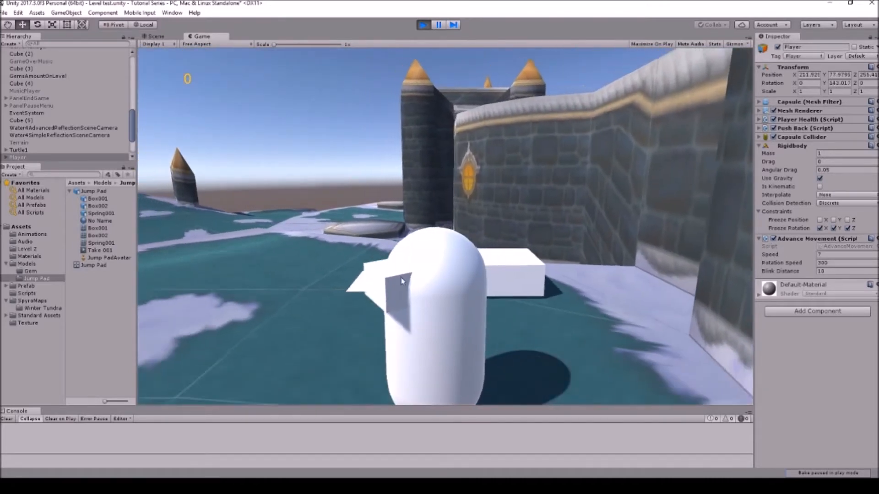
key(w)
key(d)
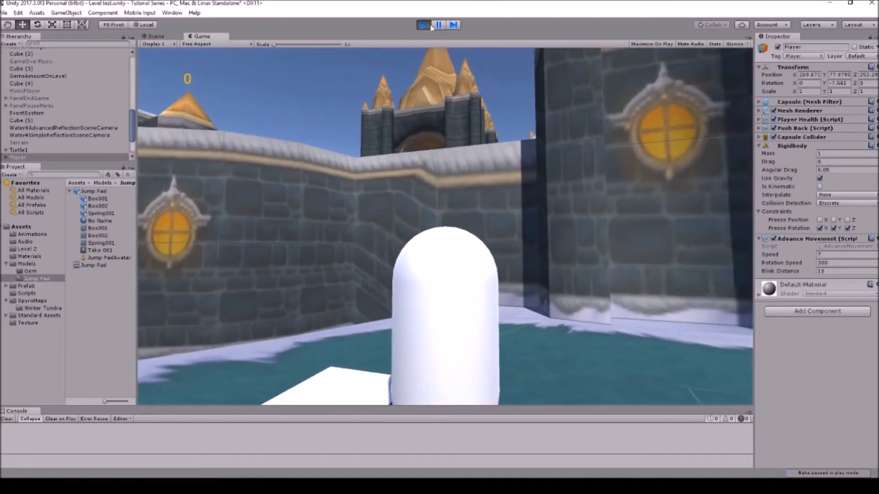
click(424, 25)
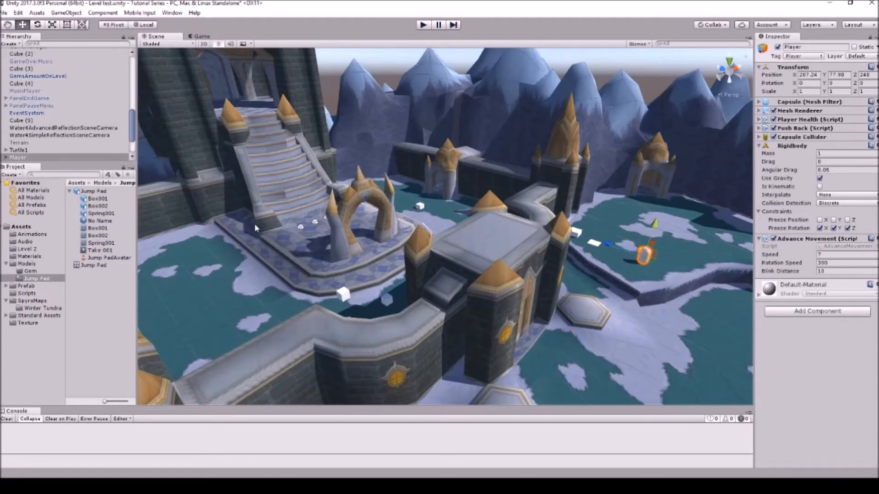
Step: Focus the scene on the Jump Pad and create a new 3D cube over it
scroll(51, 92, up, 5)
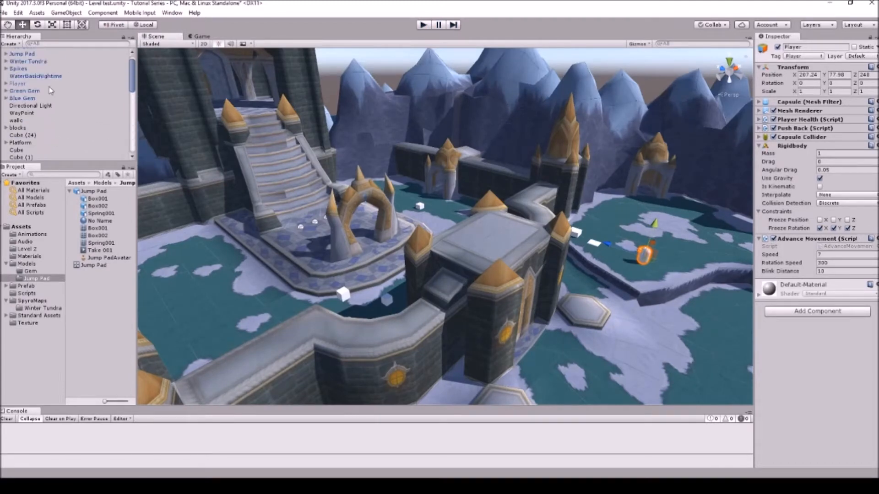
scroll(51, 91, up, 2)
double_click(22, 67)
drag(443, 209, 447, 208)
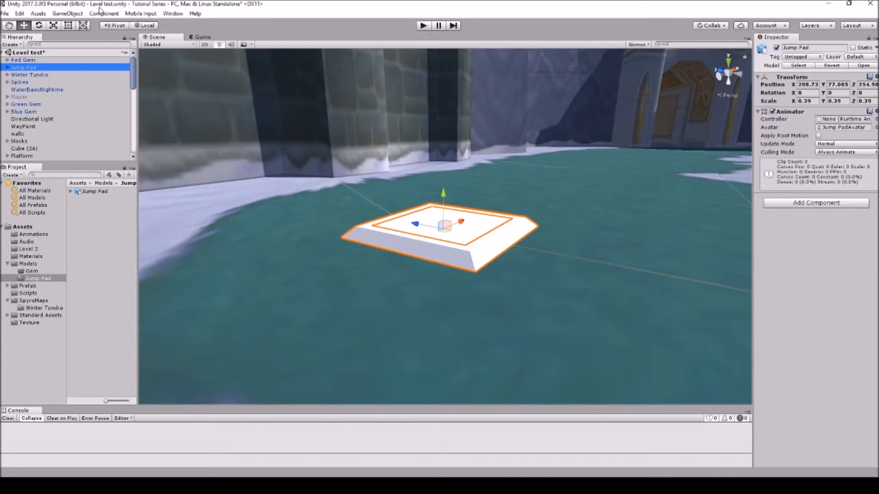
click(76, 15)
mouse_move(96, 46)
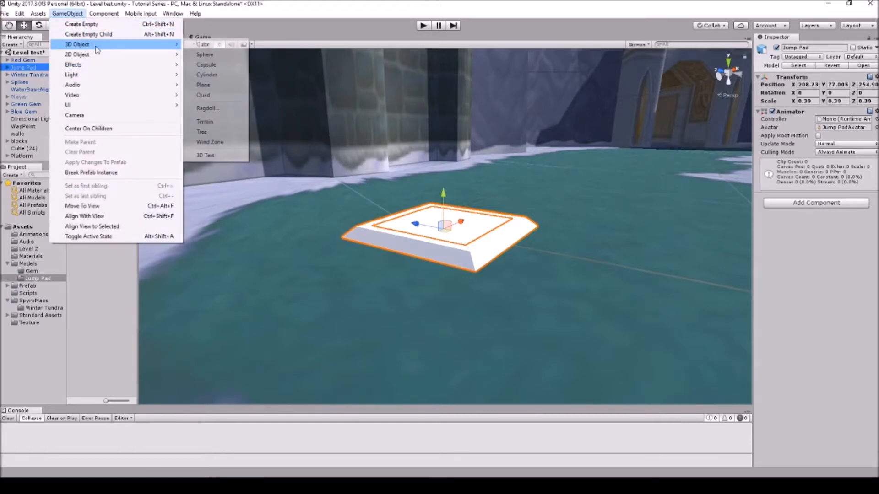
click(202, 46)
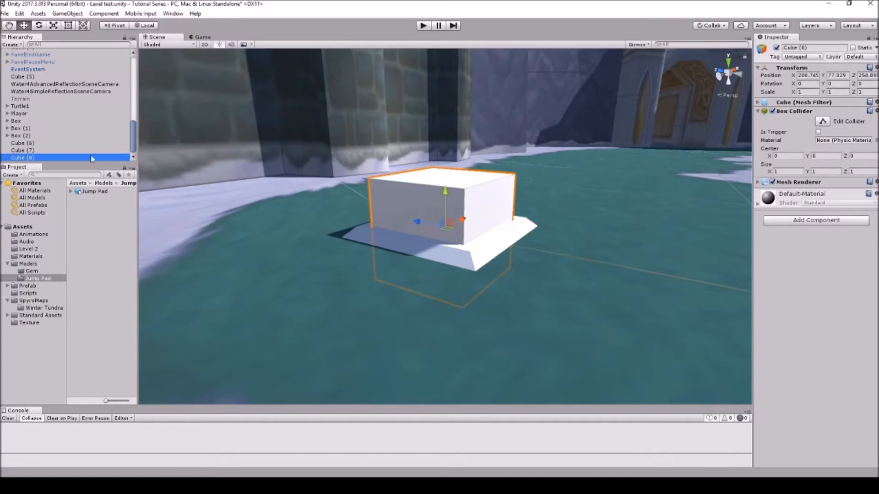
Step: Rename the new cube Collider and make it a child of the Jump Pad
click(48, 158)
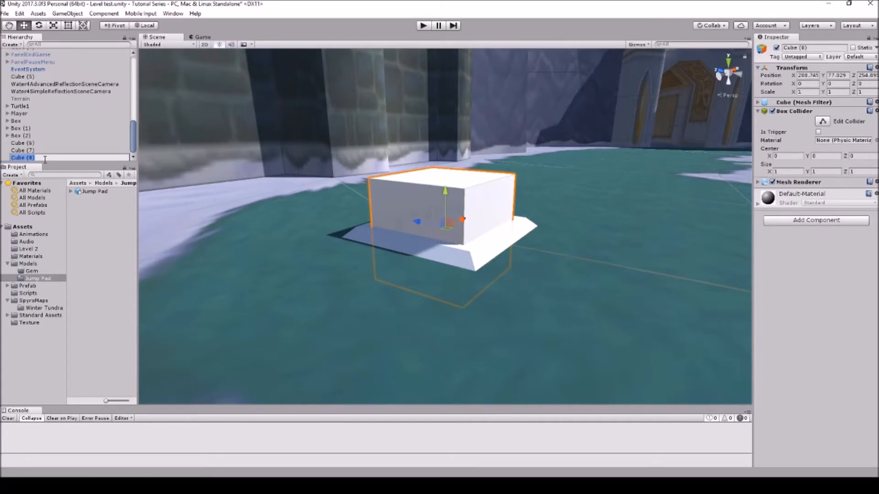
text(Collider)
key(Return)
drag(52, 160, 48, 72)
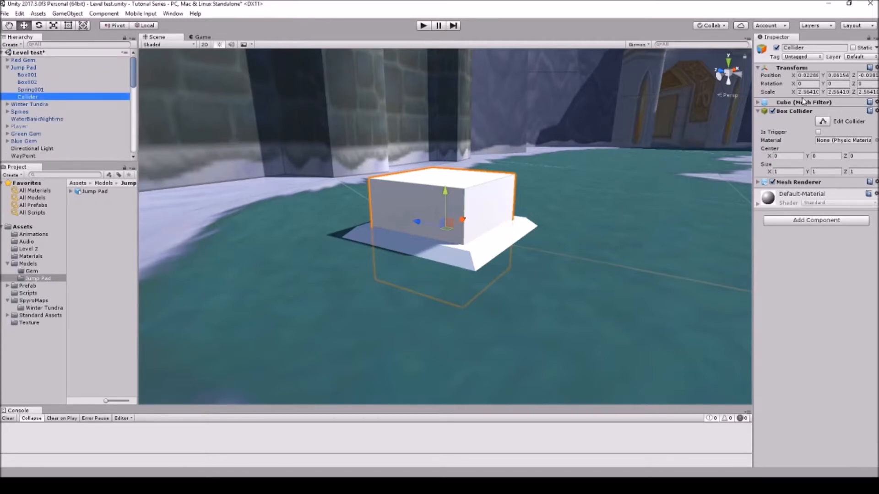
Step: Set the Collider cube's Box Collider as a trigger and disable its Mesh Renderer
click(818, 132)
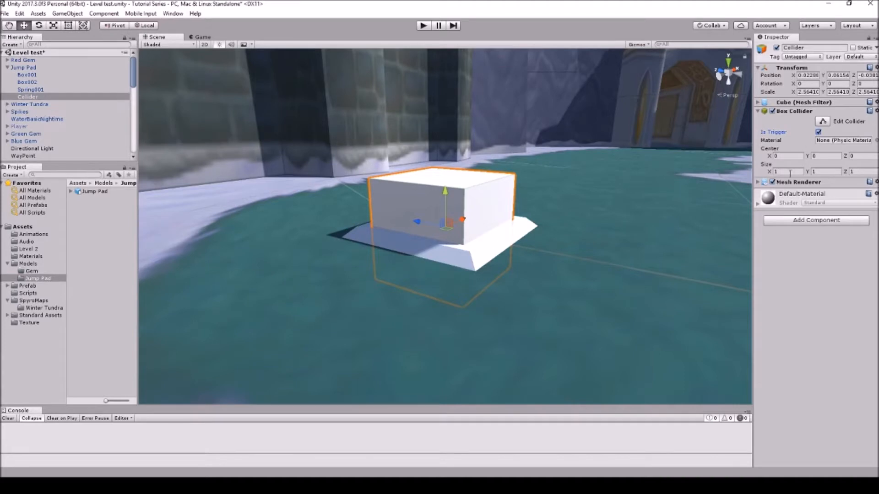
click(772, 182)
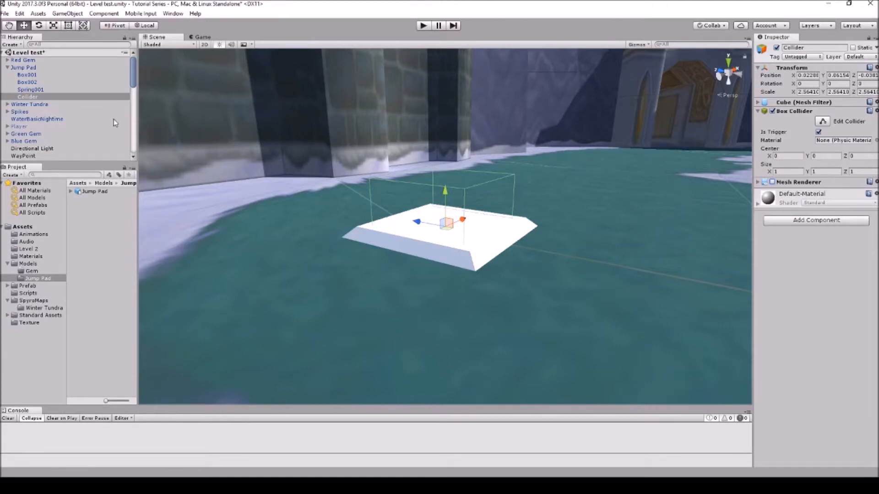
Step: Set the Collider object's local position to 0 on X, Y and Z
click(807, 77)
text(0.)
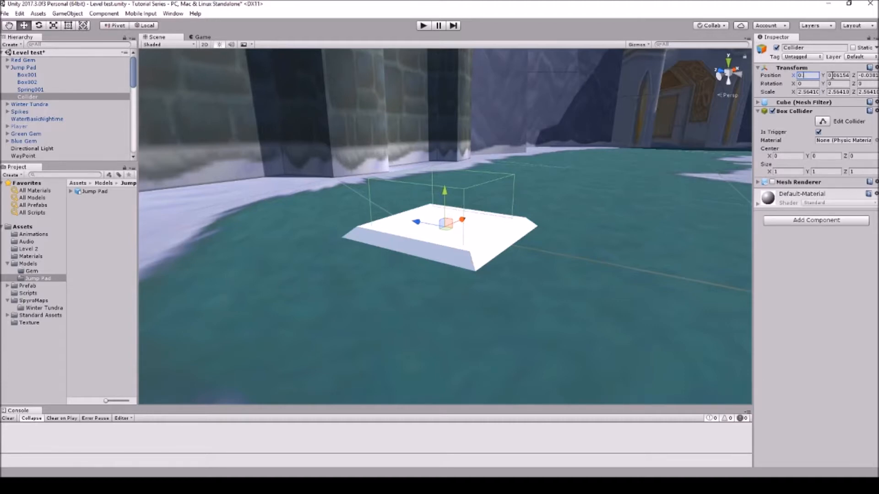
click(830, 75)
text(0)
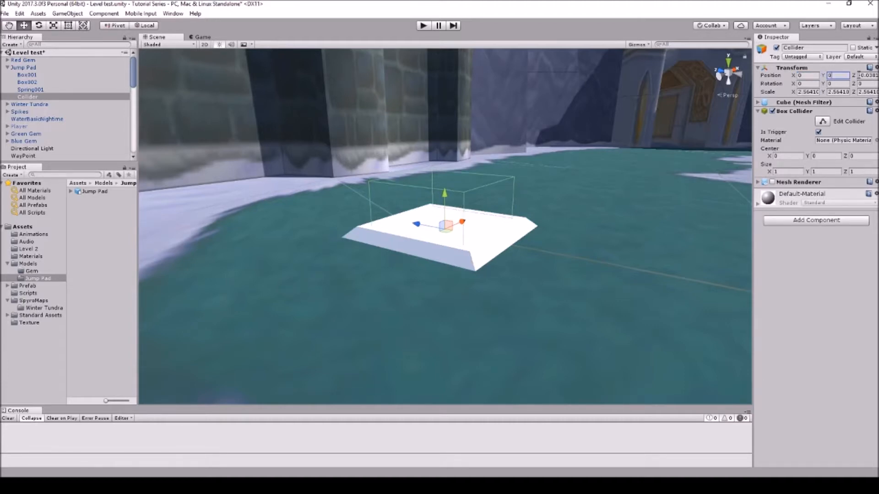
key(Tab)
text(-0)
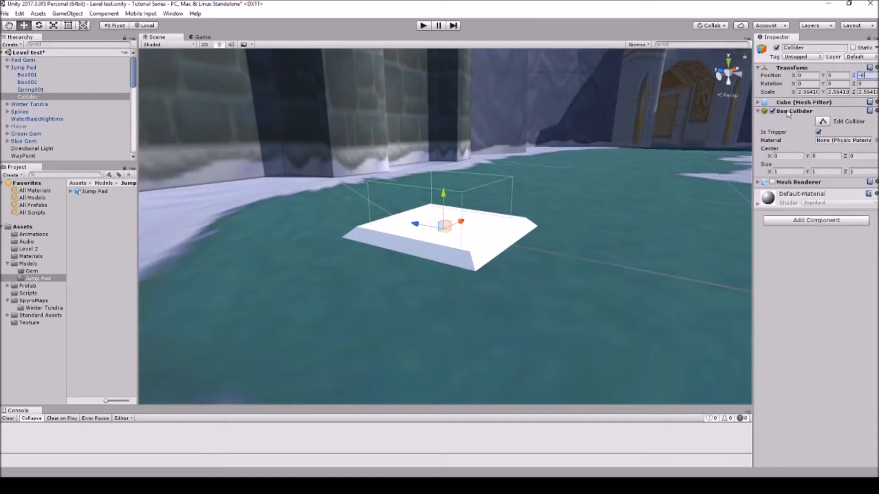
key(Tab)
Step: Flatten the Collider object to a Y scale of about 0.297 and raise it to a Y position of 0.2
click(58, 25)
mouse_move(435, 193)
mouse_down()
mouse_move(437, 224)
mouse_move(446, 185)
mouse_up()
key(w)
key(r)
click(24, 26)
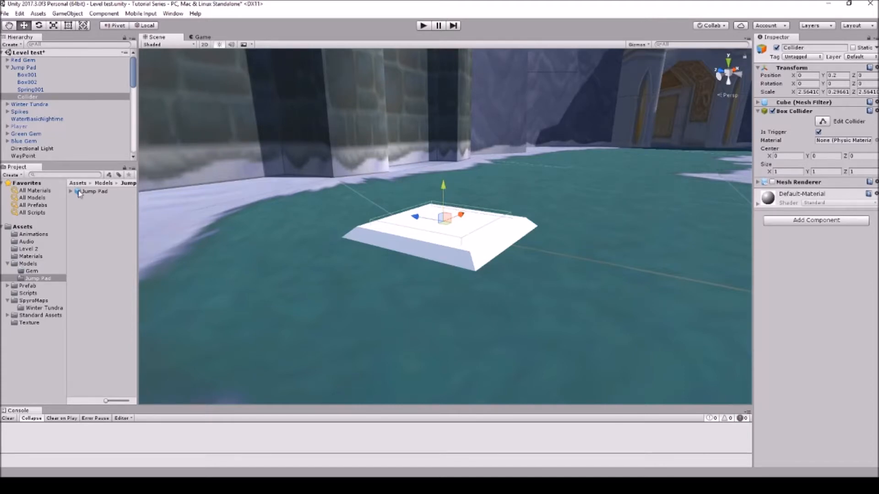
Step: Add a Mesh Collider component to the Jump Pad's base part, Box001
click(37, 75)
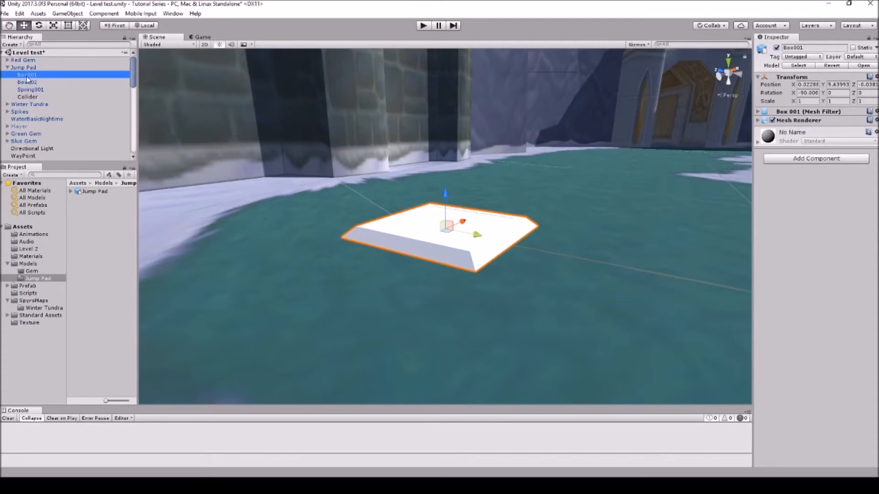
click(793, 159)
click(802, 214)
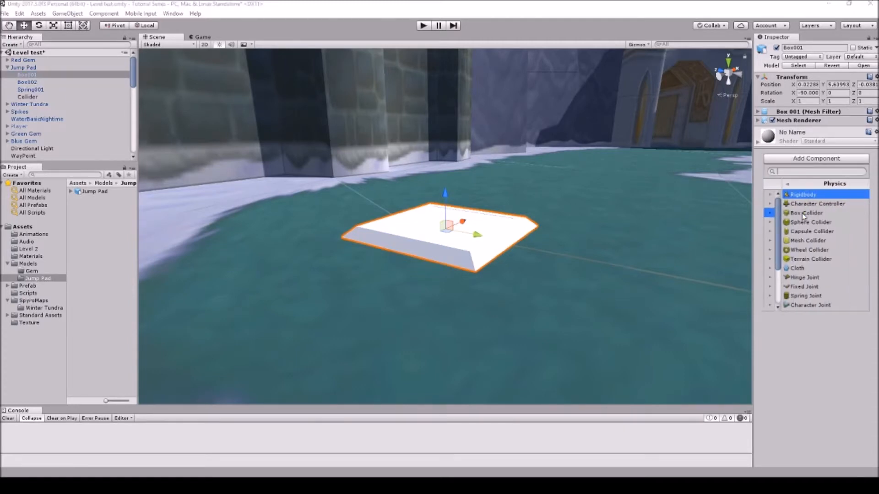
click(800, 241)
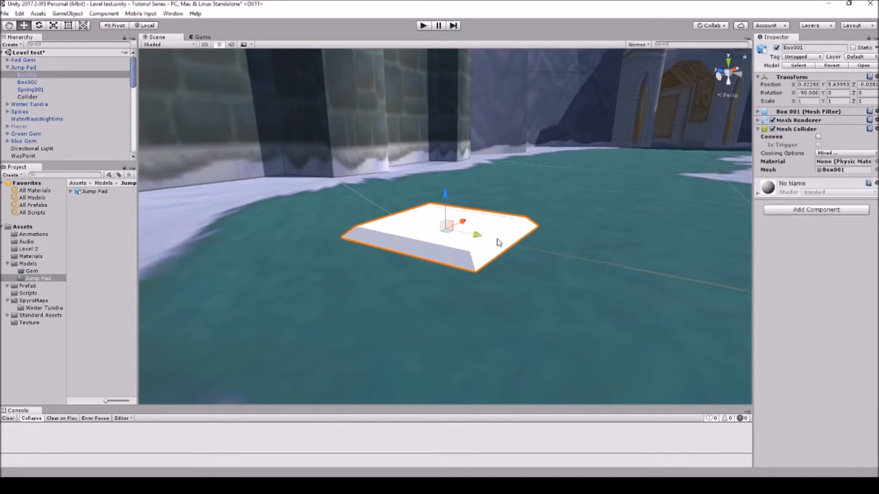
Step: Add a Mesh Collider component to the Jump Pad's top plate, Box002
click(70, 84)
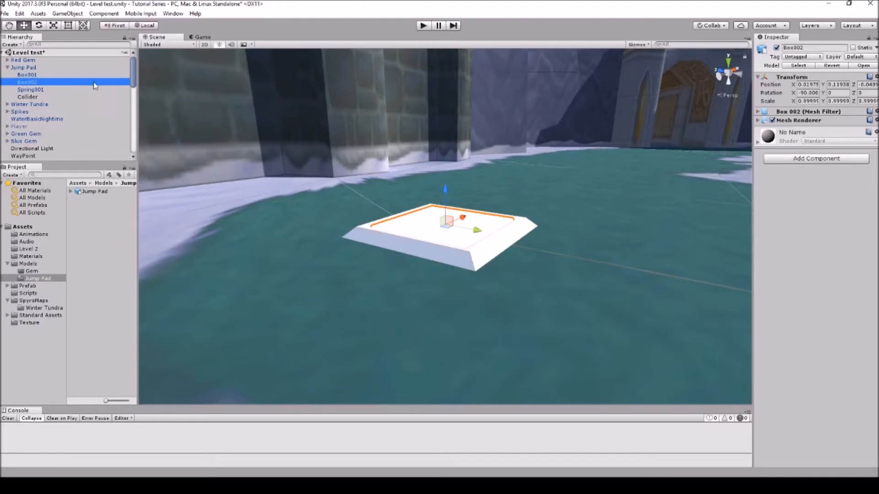
click(794, 161)
click(801, 214)
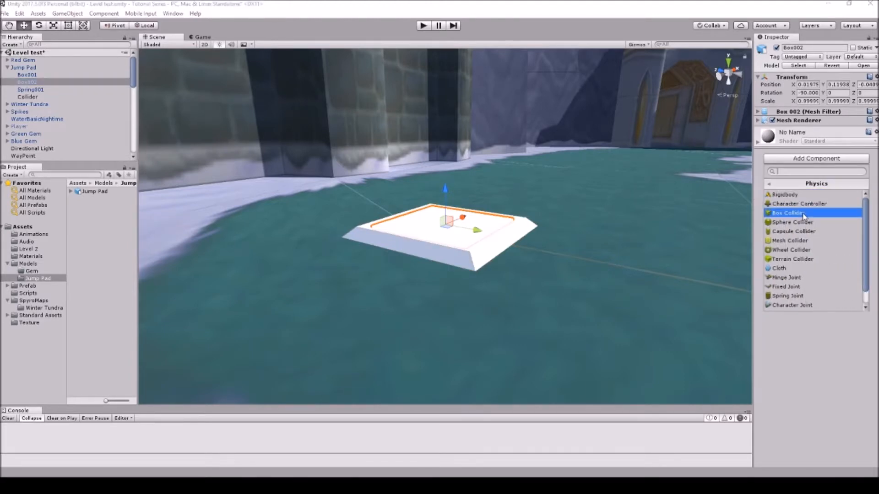
click(804, 240)
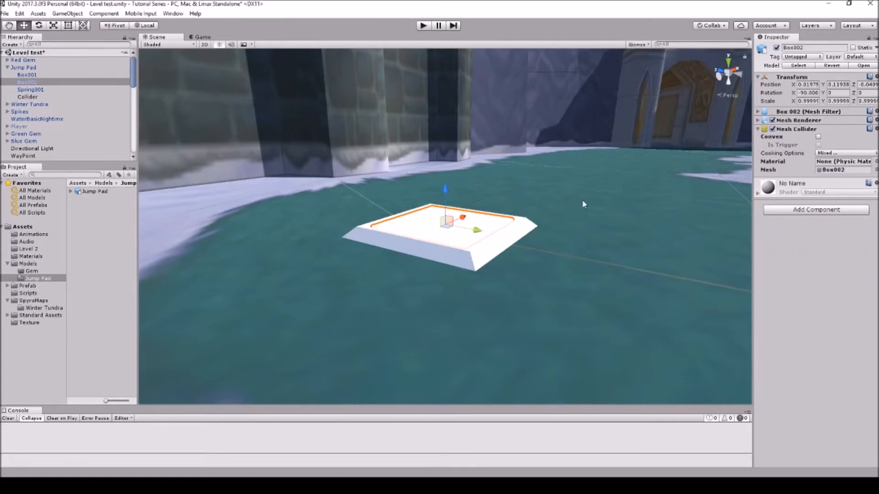
Step: Set the Jump Pad model's rig Animation Type to Legacy and apply the import settings
click(71, 192)
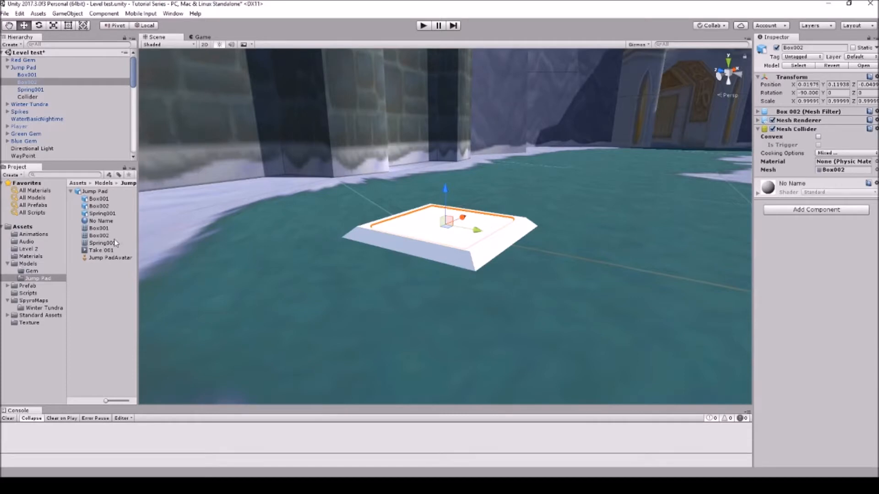
click(102, 192)
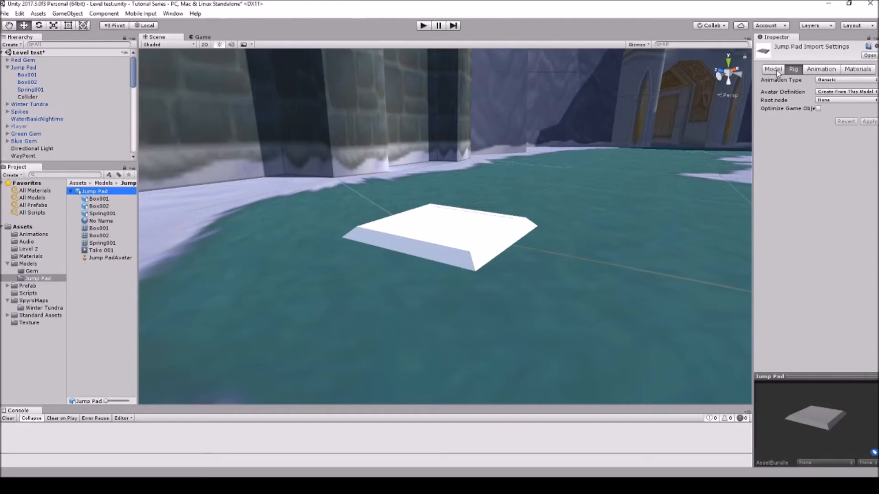
click(829, 80)
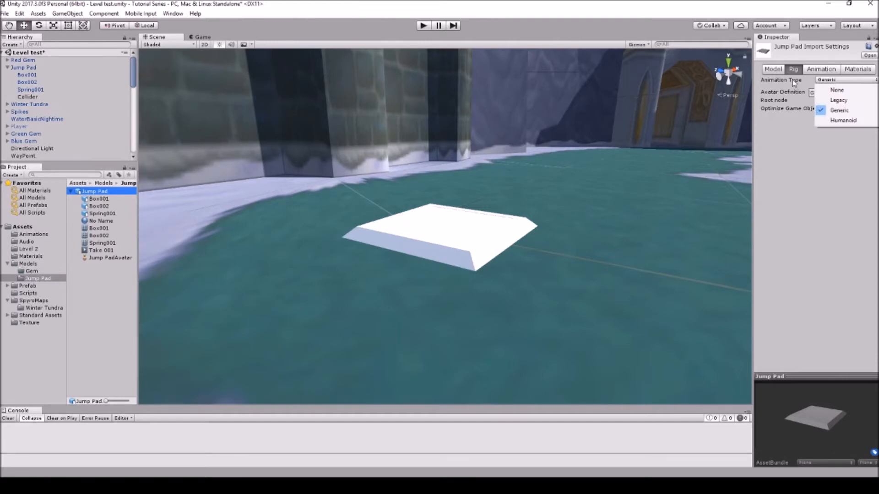
click(836, 102)
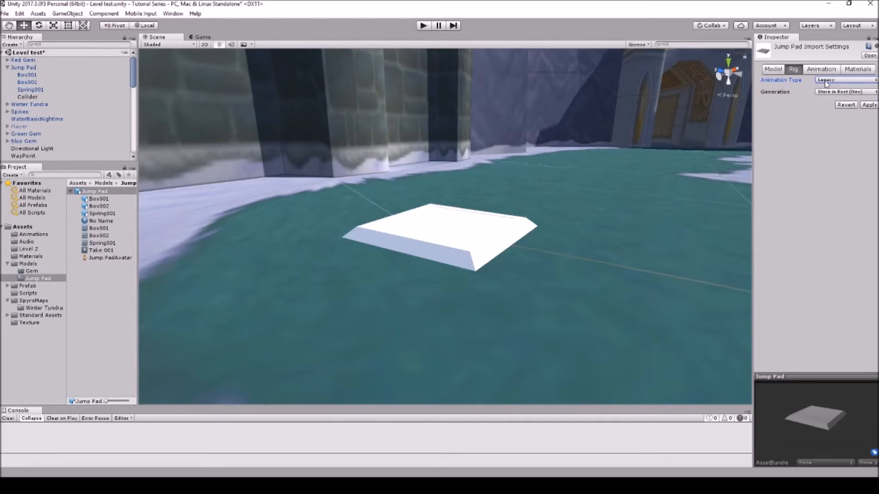
click(869, 104)
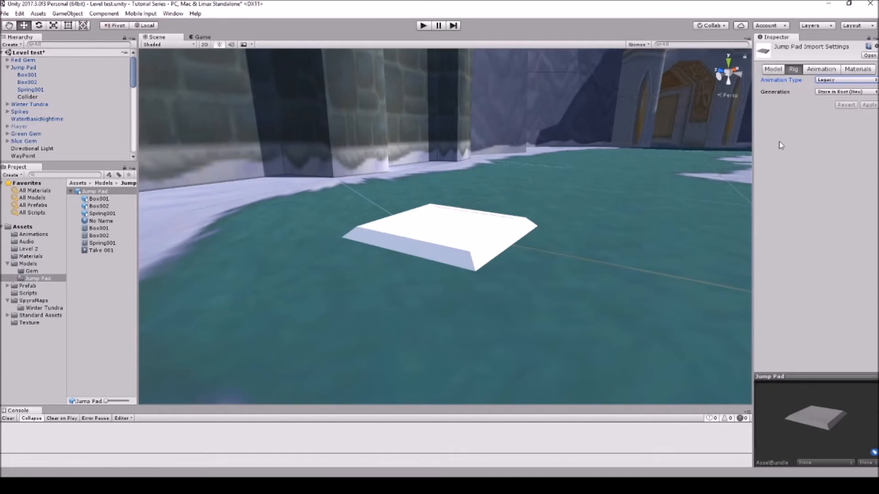
Step: Switch the Inspector to Debug mode and examine the Jump Pad's animation import settings and the Take 001 clip's Legacy option
click(874, 38)
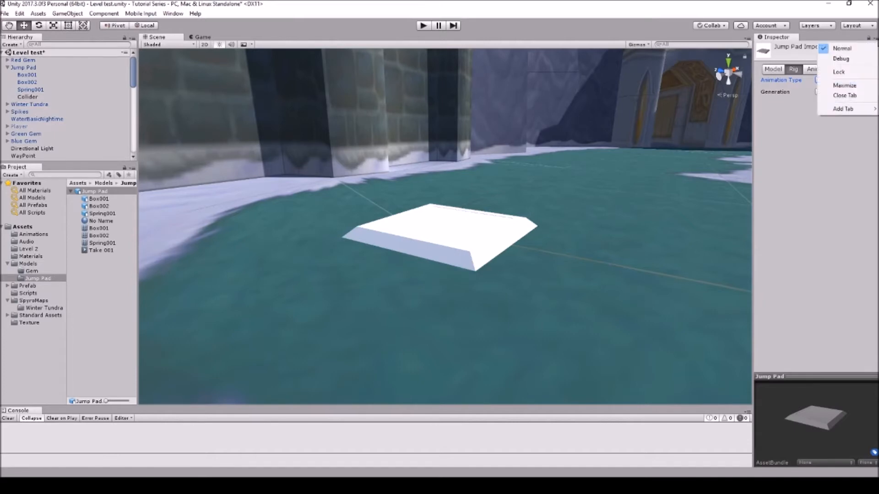
click(847, 59)
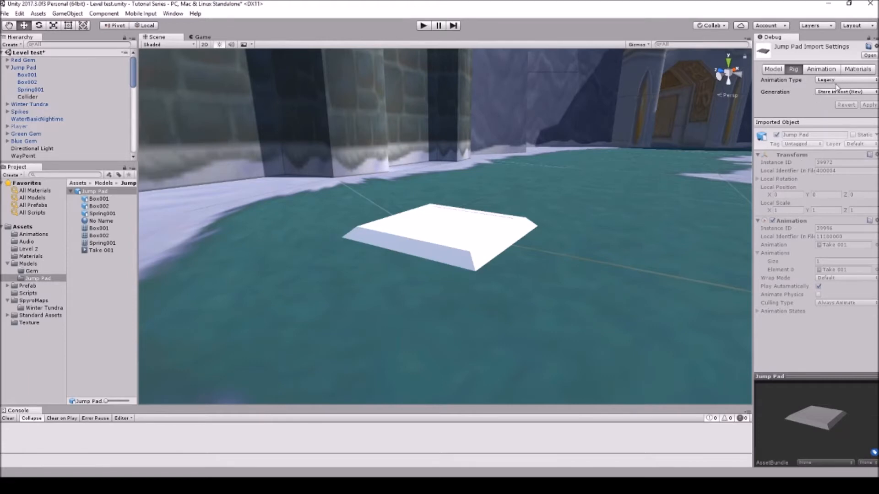
click(820, 69)
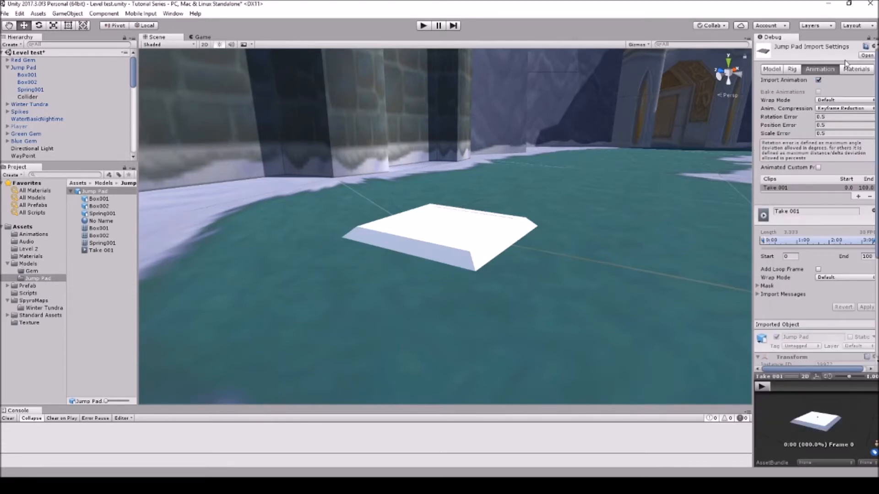
click(99, 251)
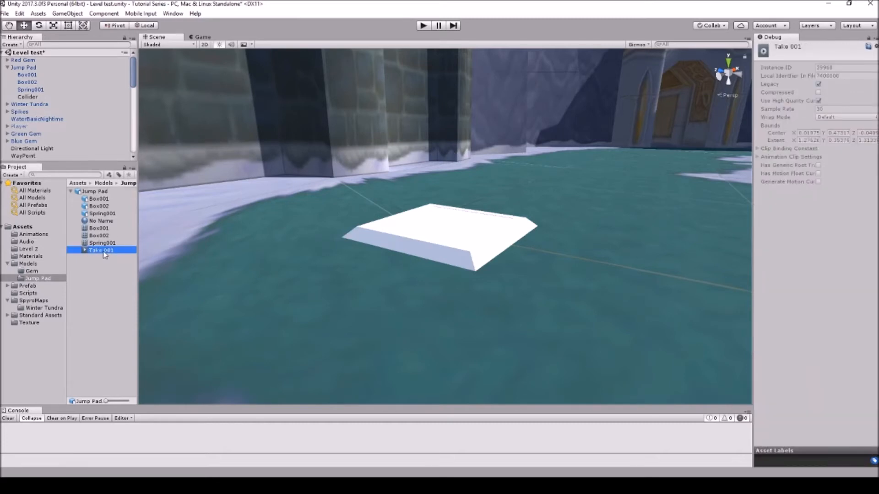
click(874, 38)
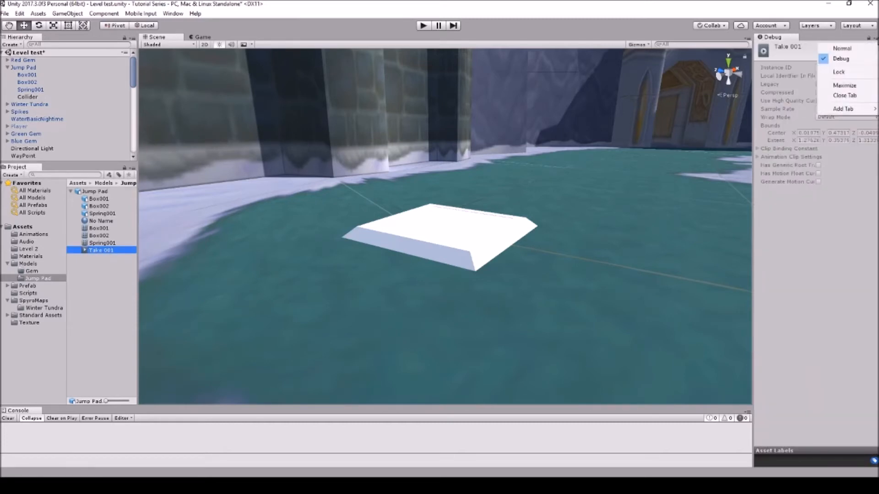
click(842, 60)
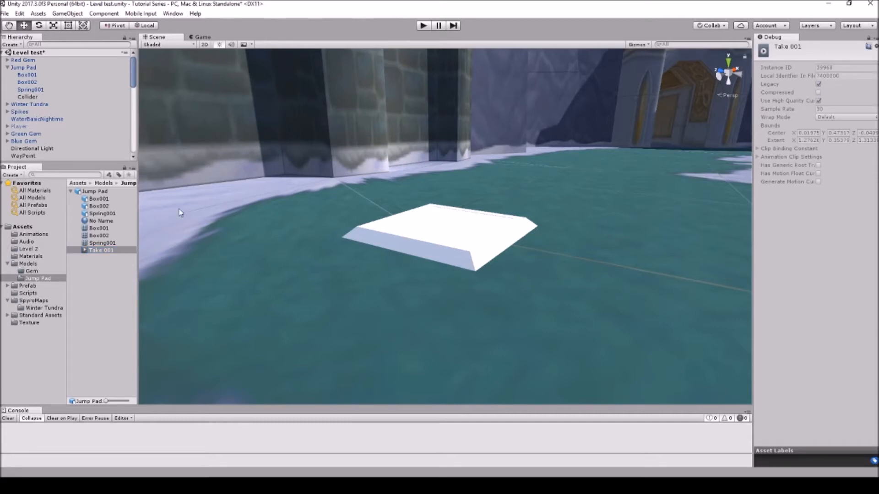
click(103, 192)
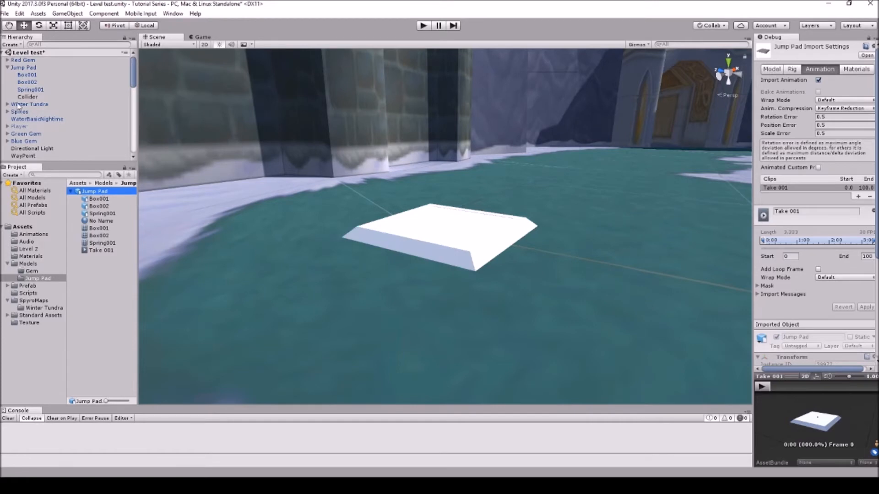
Step: Turn off Play Automatically on the scene Jump Pad's Animation component and briefly run the game to check it
click(28, 68)
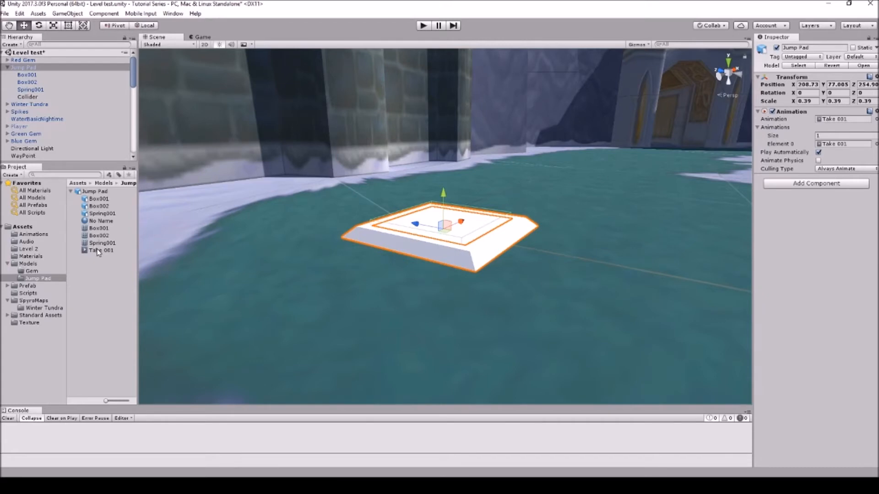
click(818, 153)
click(424, 26)
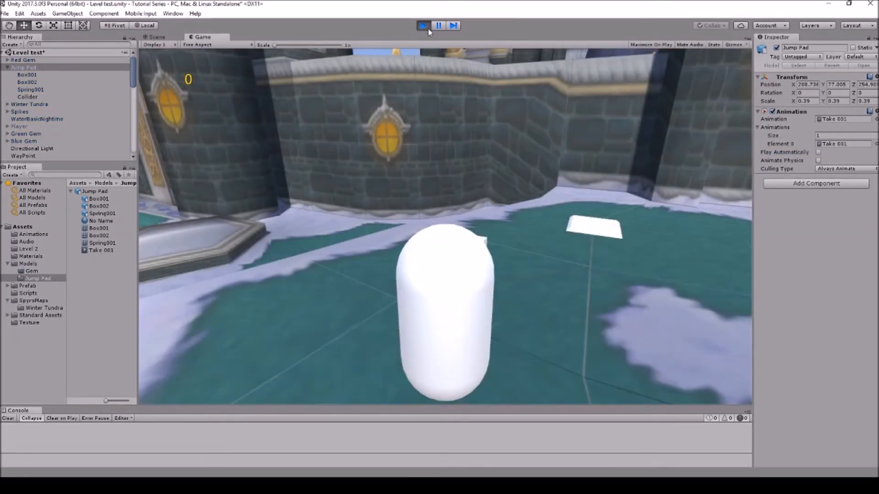
click(428, 28)
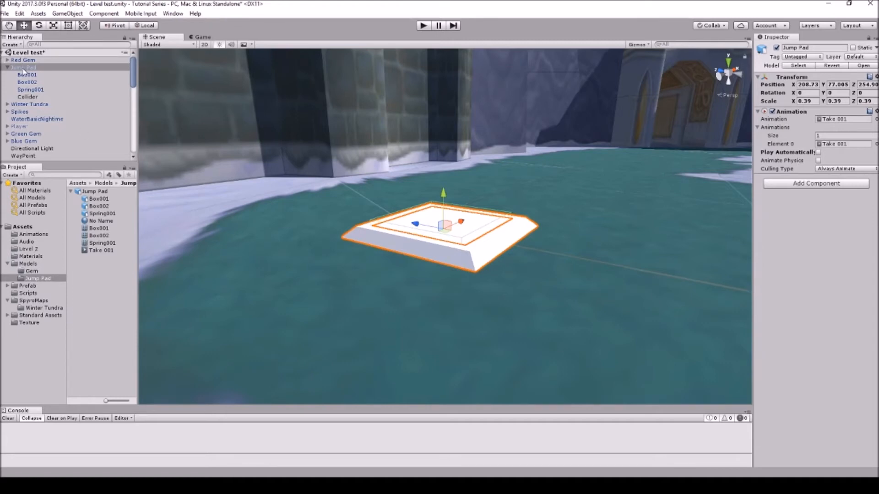
Step: Open the project's Scripts folder
click(27, 96)
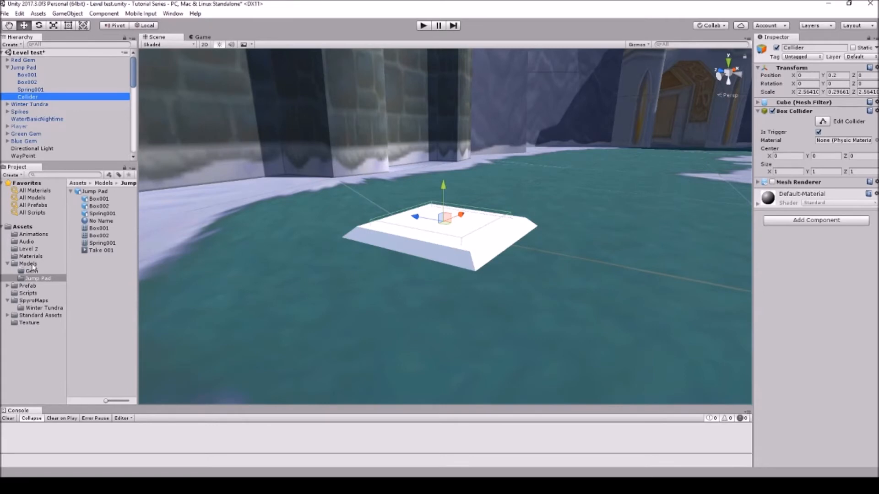
click(33, 293)
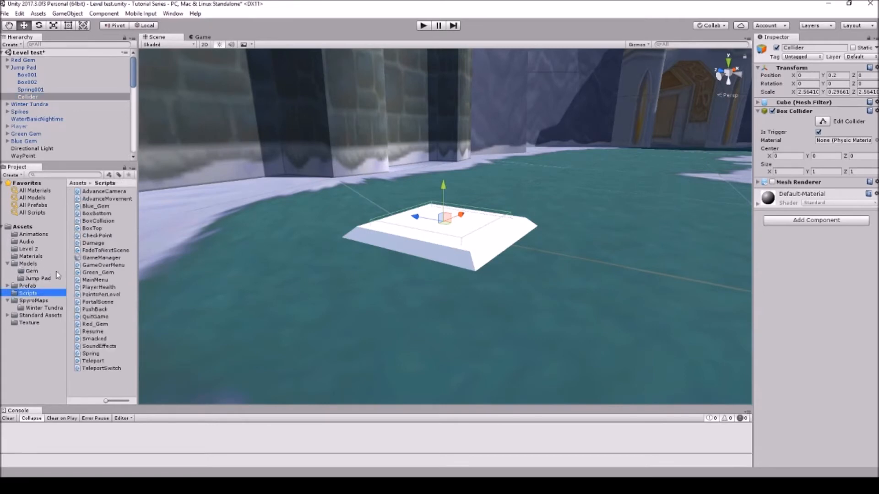
right_click(85, 381)
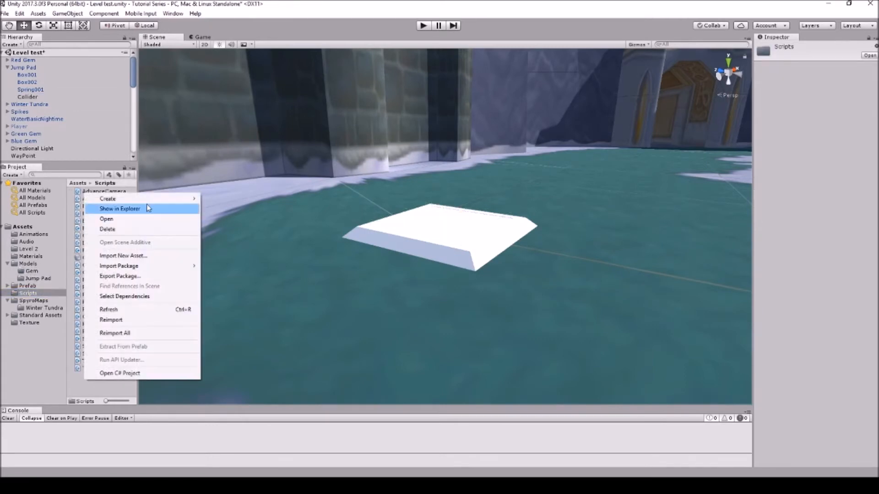
mouse_move(152, 201)
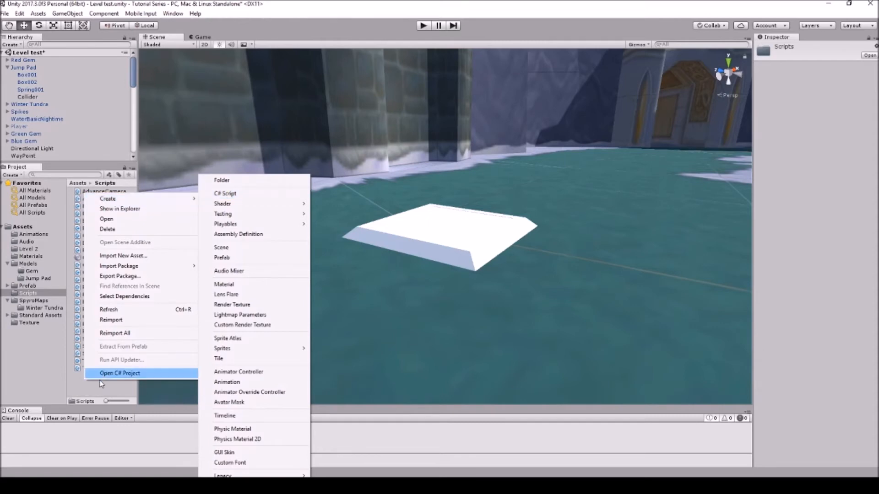
click(83, 387)
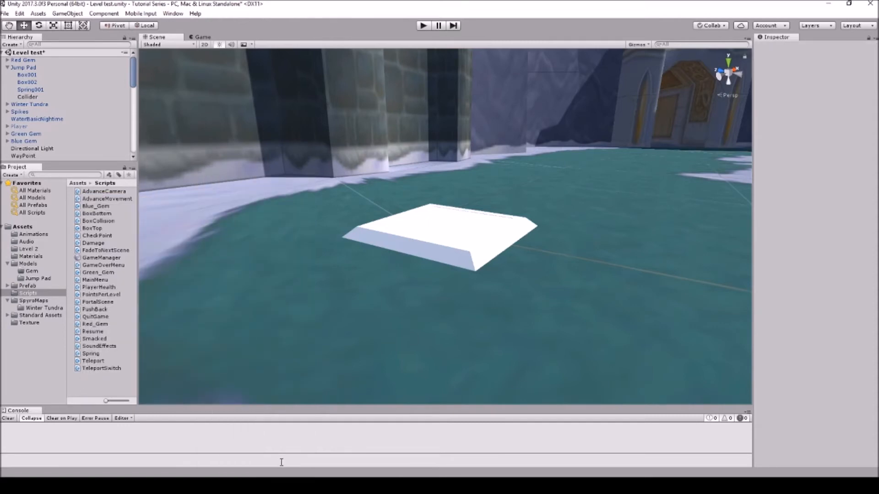
Step: Review the OnTriggerEnter code of Spring.cs in Visual Studio and inspect the Player and Jump Pad objects it refers to in Unity
key(alt+Tab)
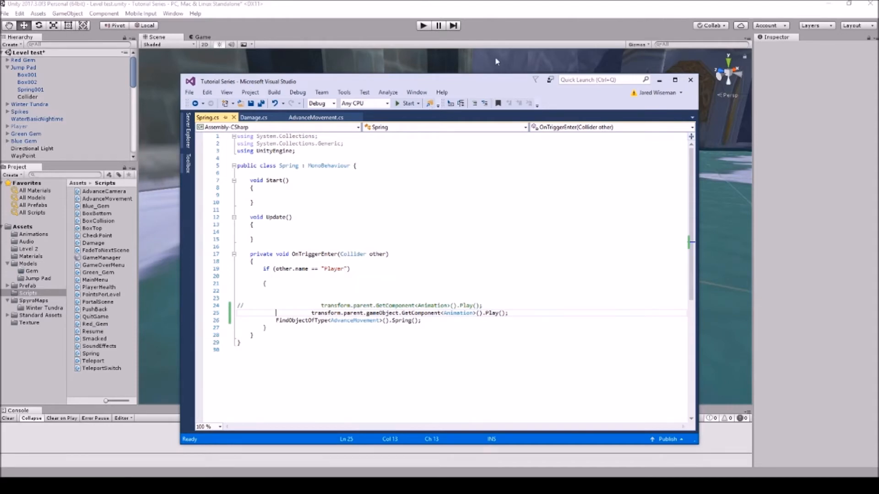
click(526, 32)
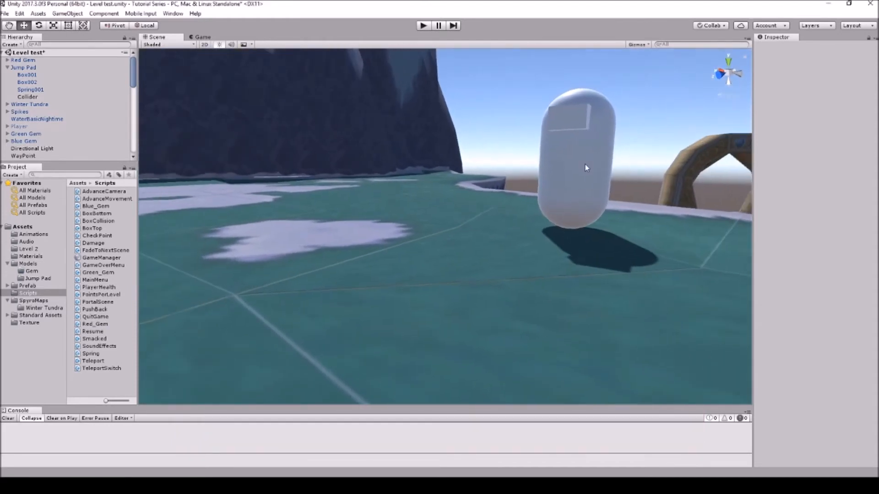
click(574, 160)
right_drag(375, 346, 219, 270)
key(alt+Tab)
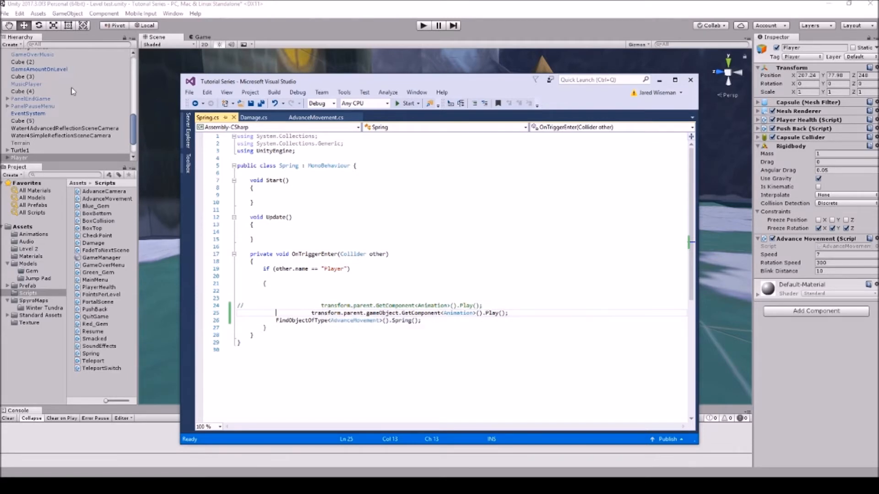
scroll(44, 87, up, 10)
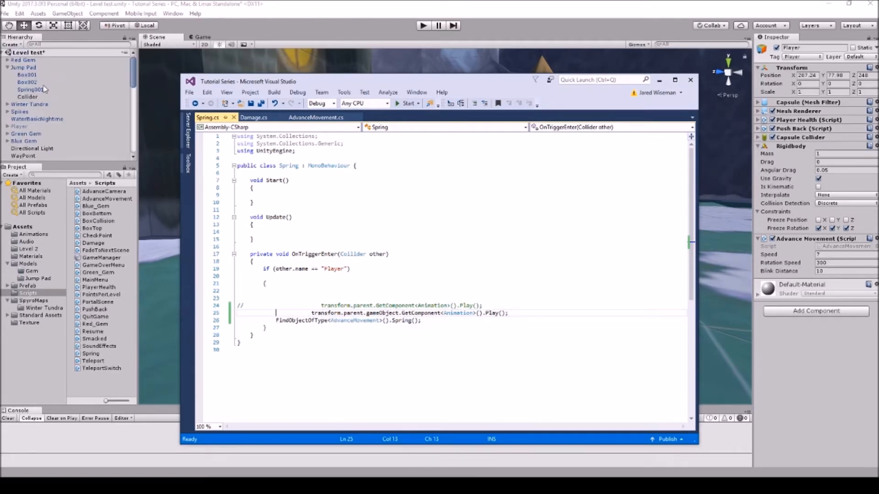
click(33, 68)
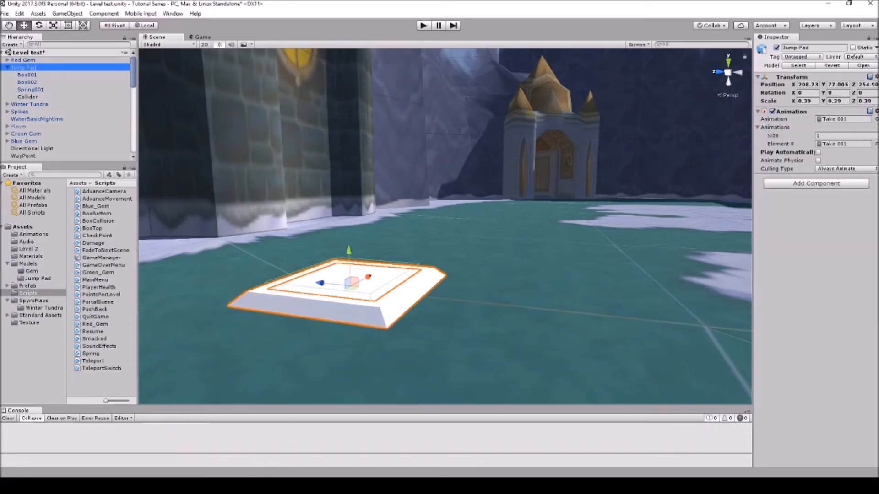
Step: Switch to Visual Studio, examine the Spring() method in AdvanceMovement.cs, and return to Unity
key(alt+Tab)
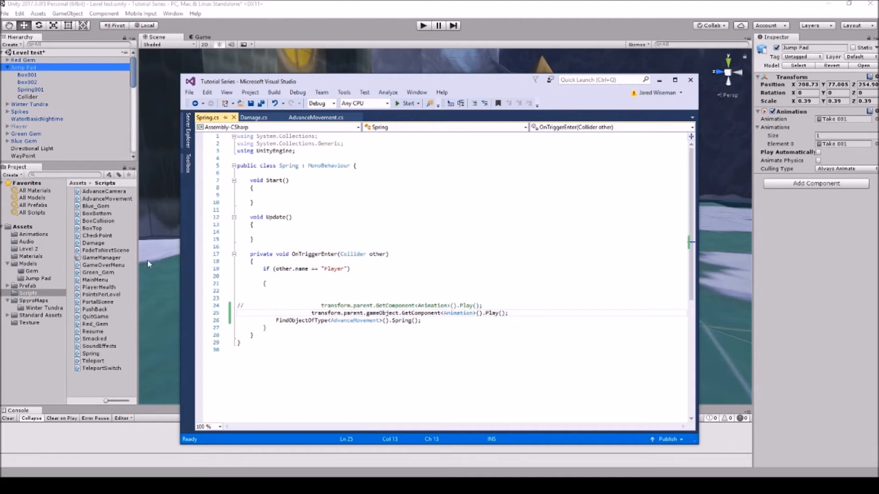
click(316, 117)
scroll(397, 253, down, 4)
scroll(397, 252, down, 14)
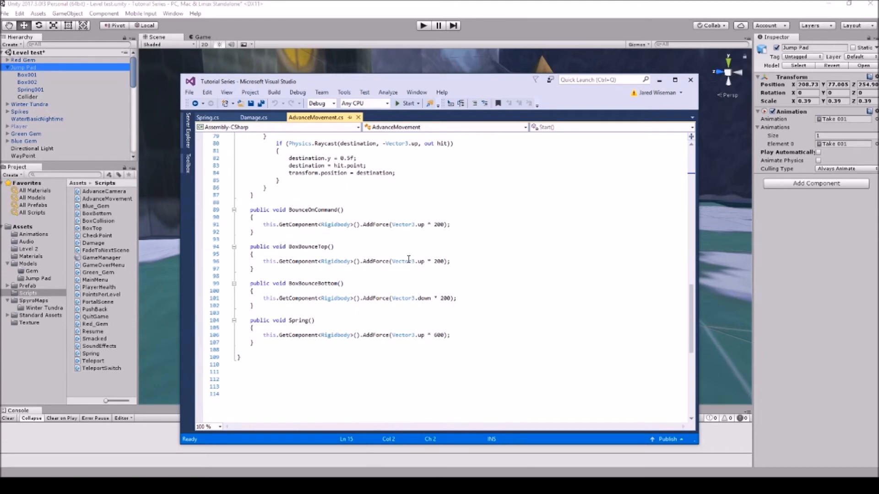
scroll(337, 251, up, 1)
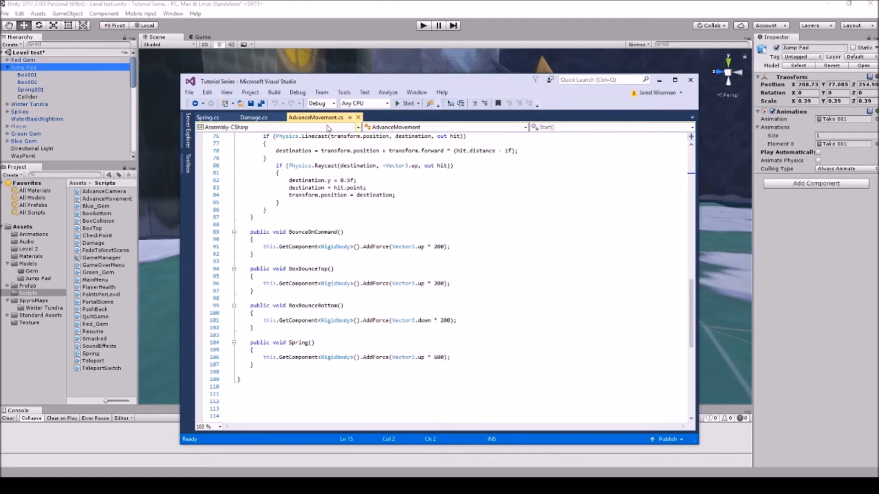
click(659, 80)
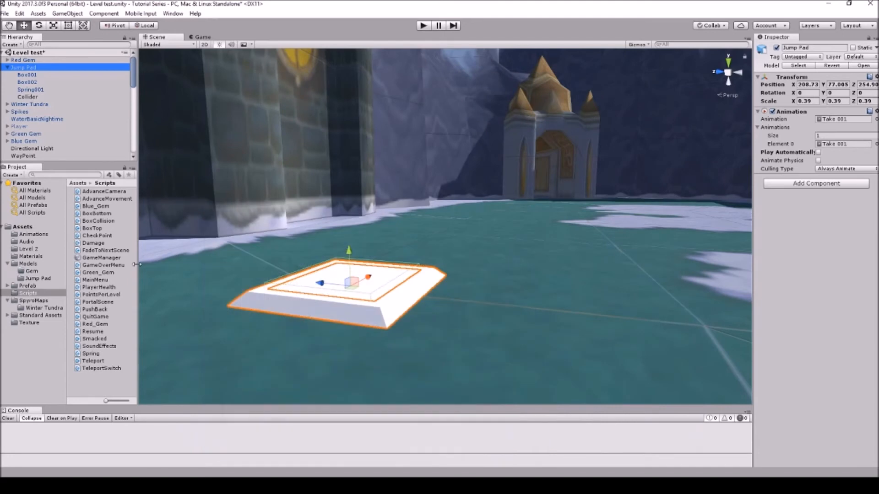
Step: Attach the Spring script to the Jump Pad's Collider object
click(28, 97)
click(95, 354)
drag(95, 354, 806, 256)
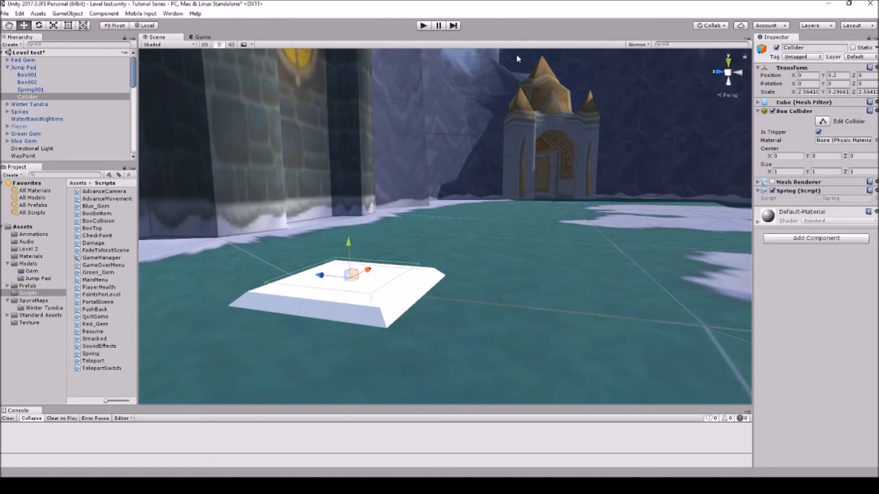
Step: Run the level in Play mode and move the player onto the jump pad to test the launch
click(424, 25)
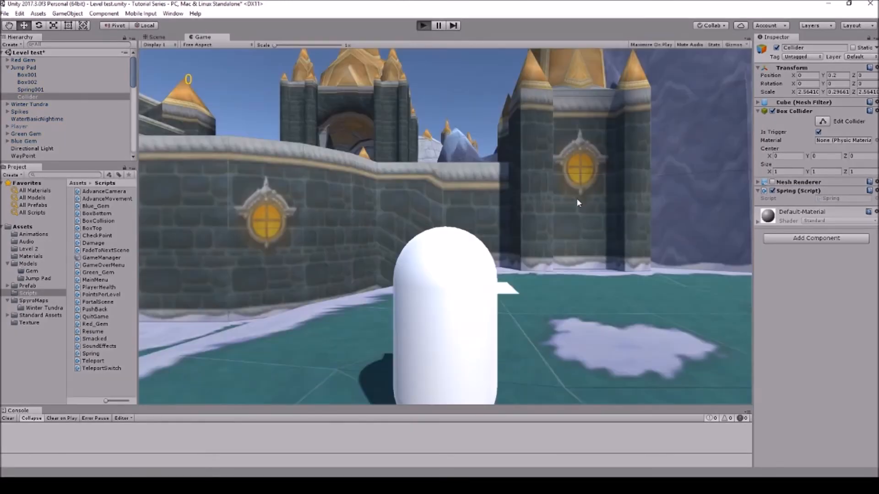
key(s)
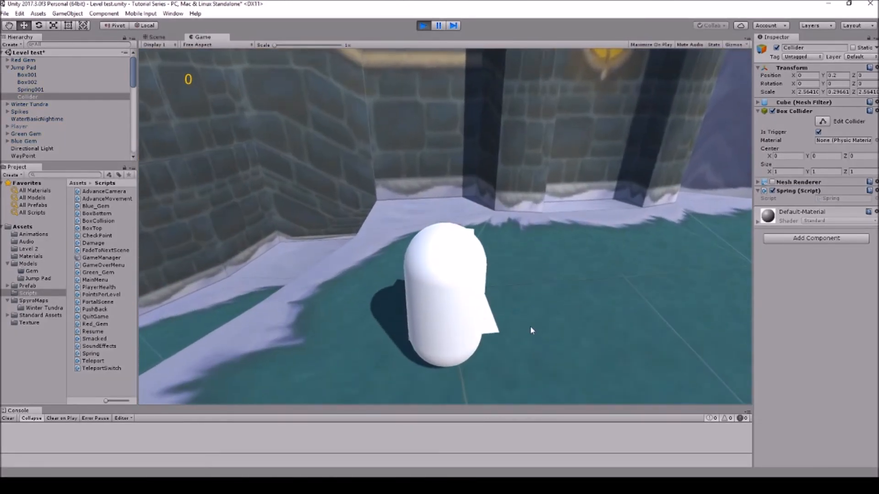
key(w)
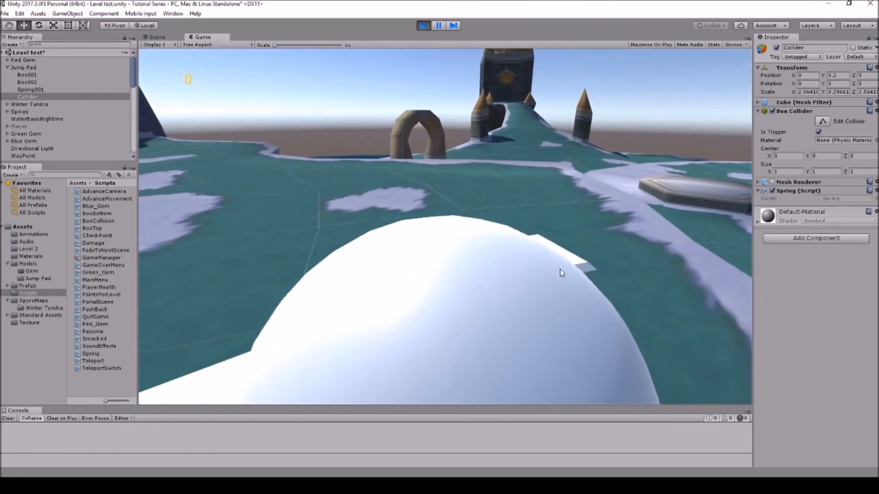
key(w)
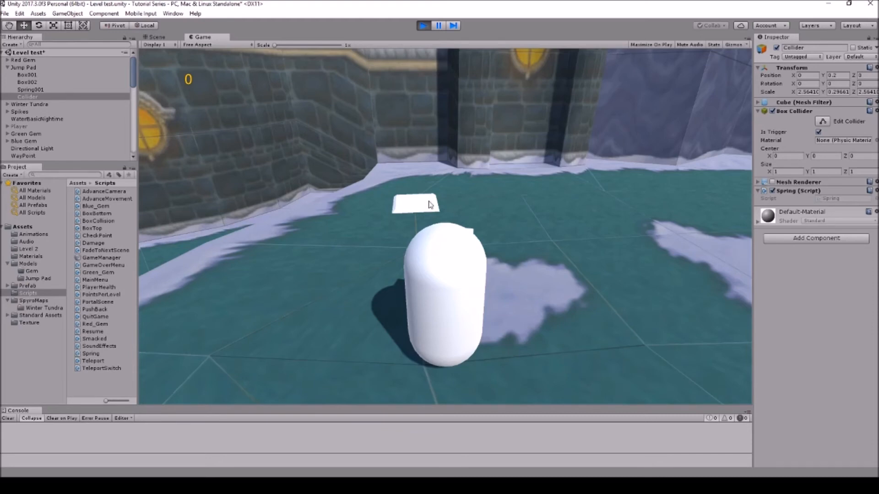
Step: Switch to Visual Studio and delete the commented-out transform.parent.GetComponent<Animation>().Play() line from OnTriggerEnter in Spring.cs
key(alt+Tab)
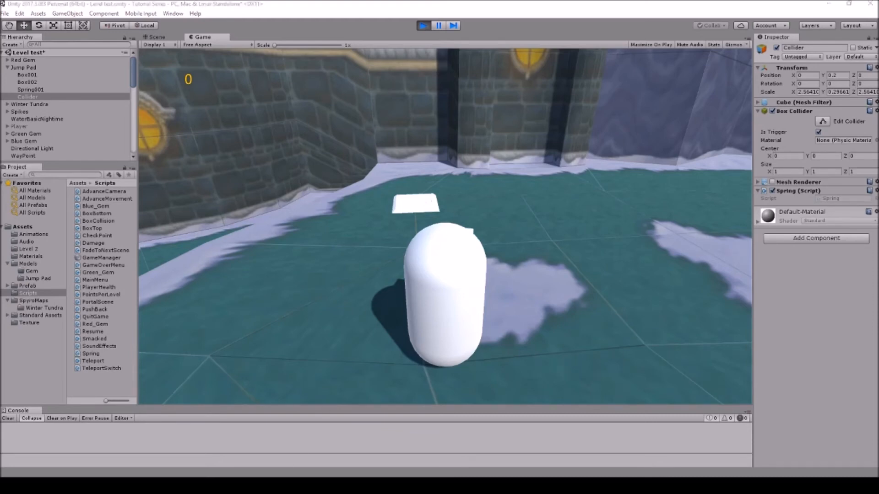
click(208, 117)
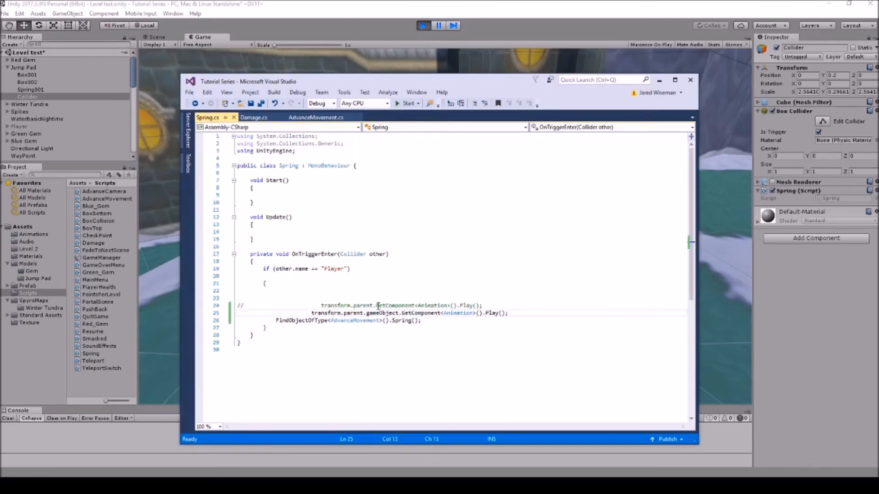
drag(486, 305, 231, 305)
key(BackSpace)
key(BackSpace)
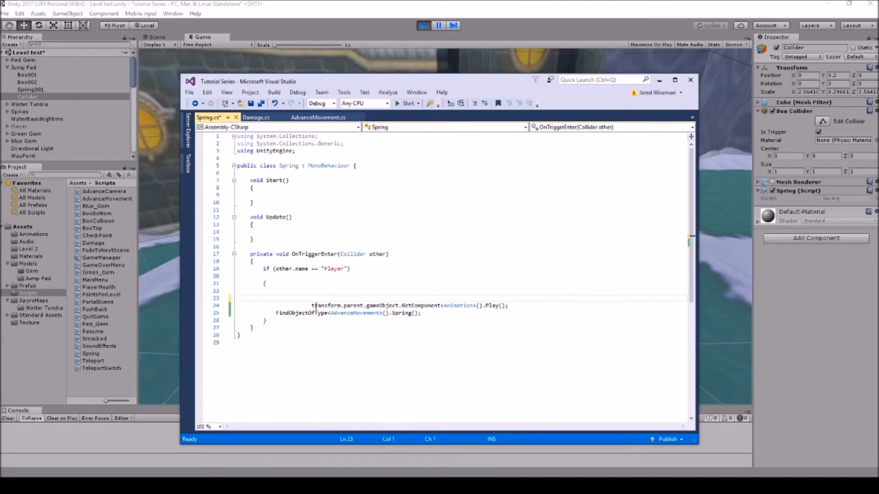
drag(310, 305, 369, 306)
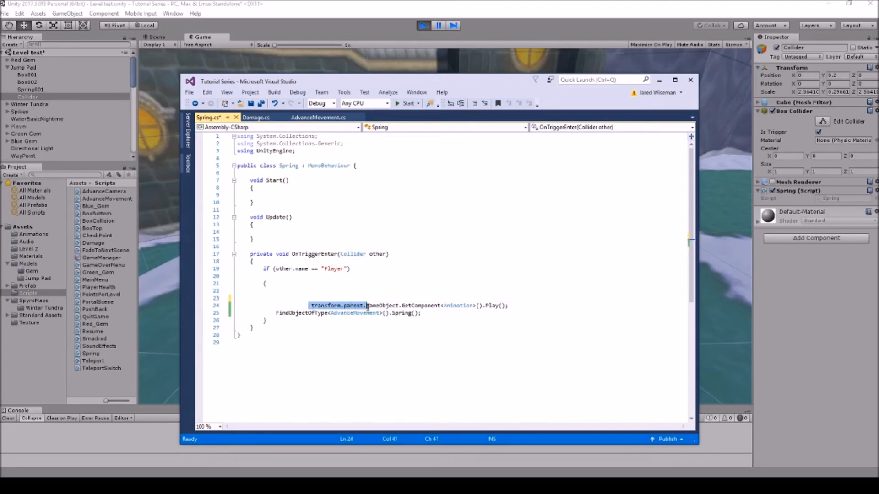
click(405, 284)
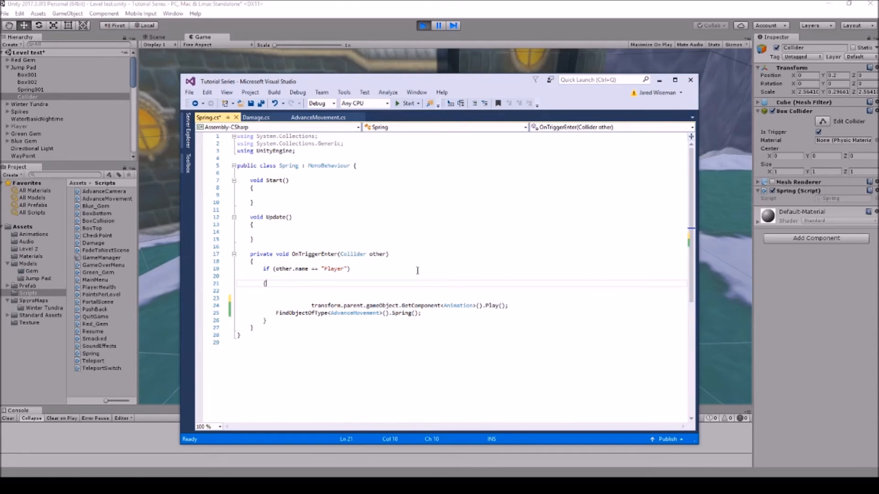
Step: Remove the leftover blank lines above the animation call in Spring.cs, save the script, and return to Unity
click(251, 105)
click(238, 299)
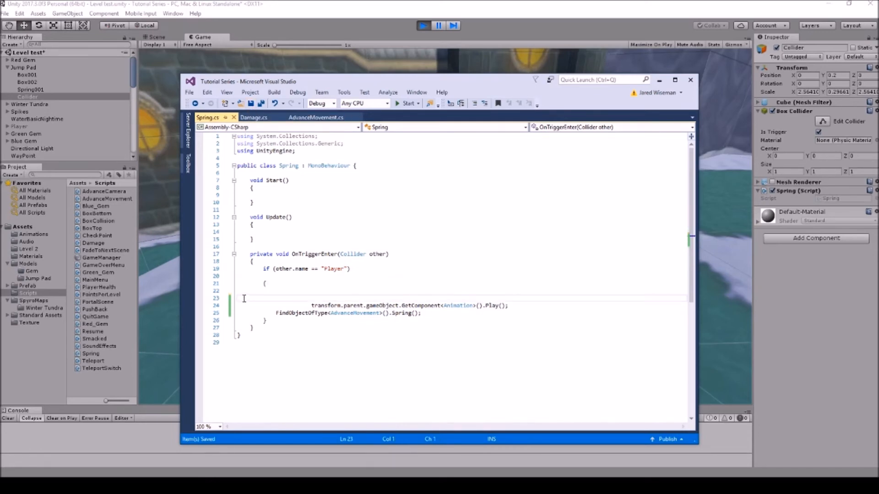
key(BackSpace)
key(BackSpace)
click(251, 104)
click(659, 80)
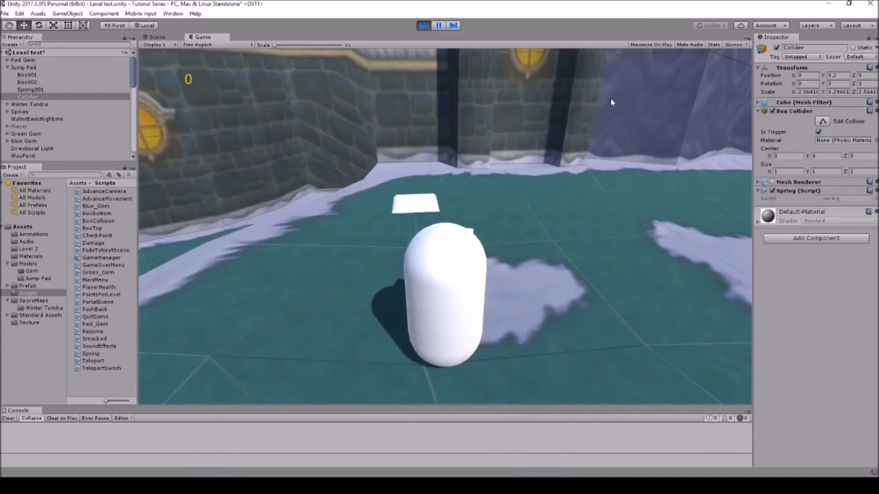